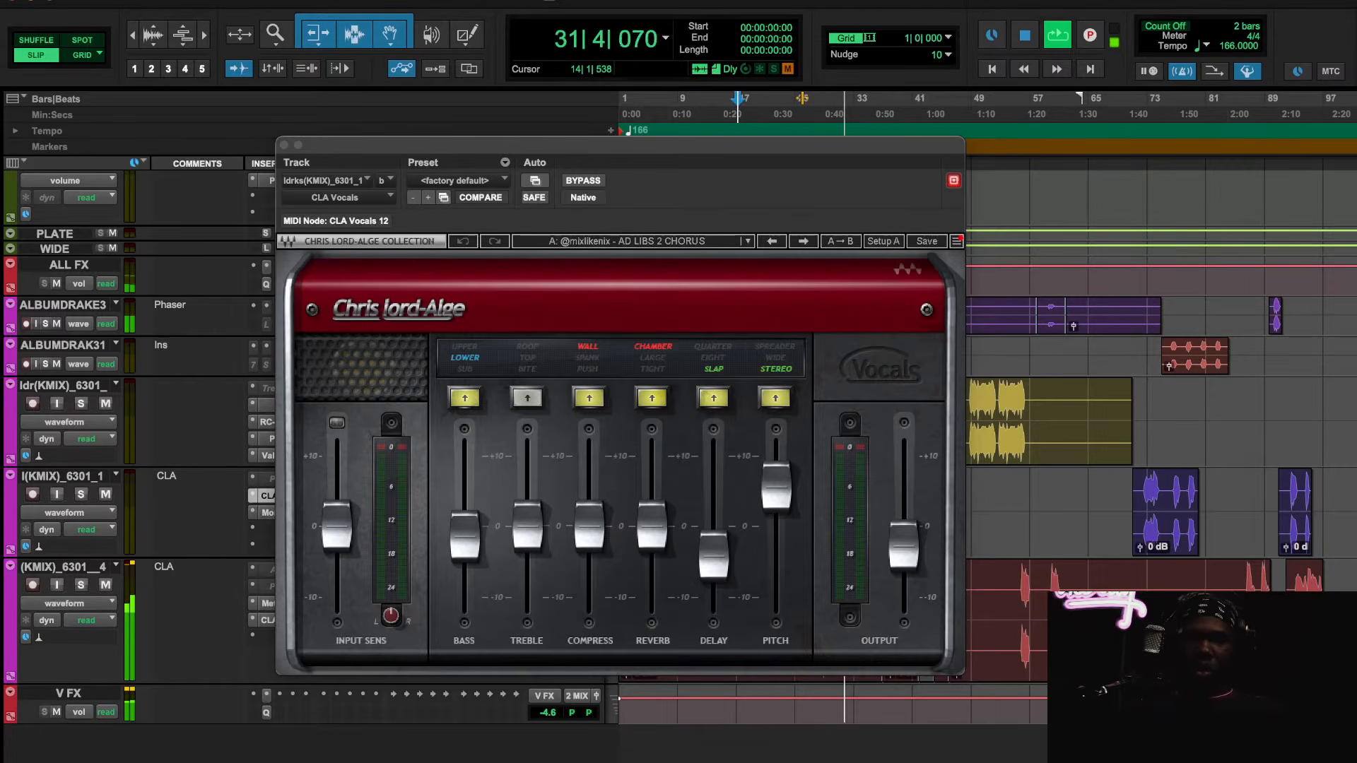
Check the CLA Vocals settings on the ad-lib track ending in 6301__4 during playback, close the plug-in and stop playback.
left_click(283, 144)
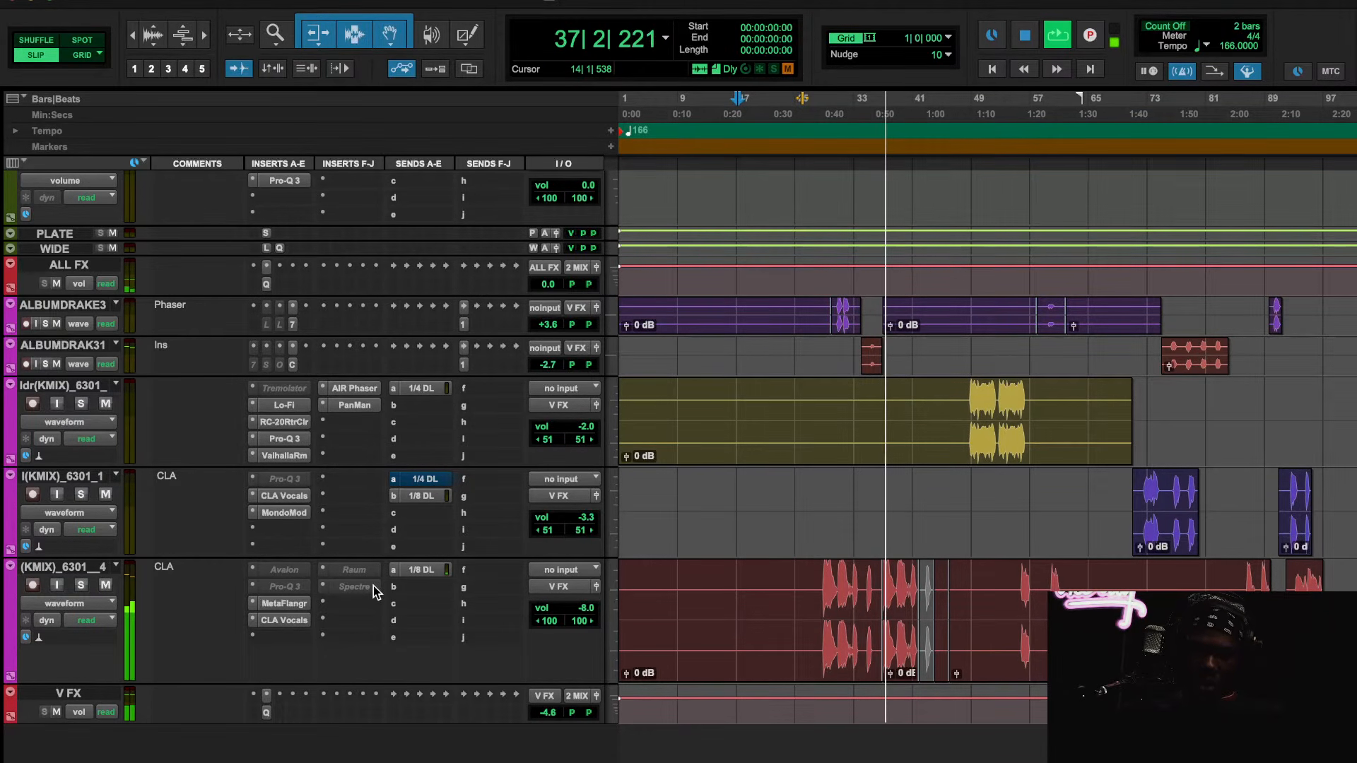
left_click(308, 615)
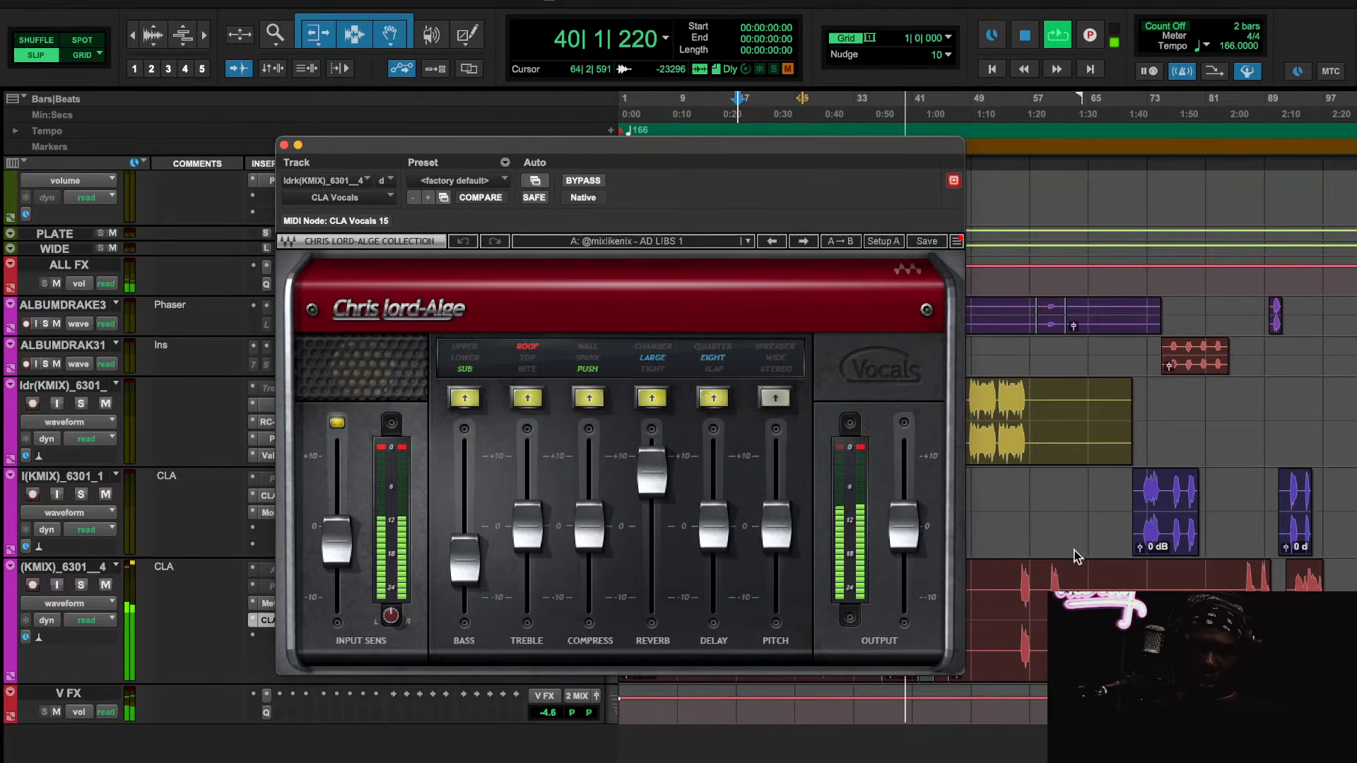
left_click(284, 144)
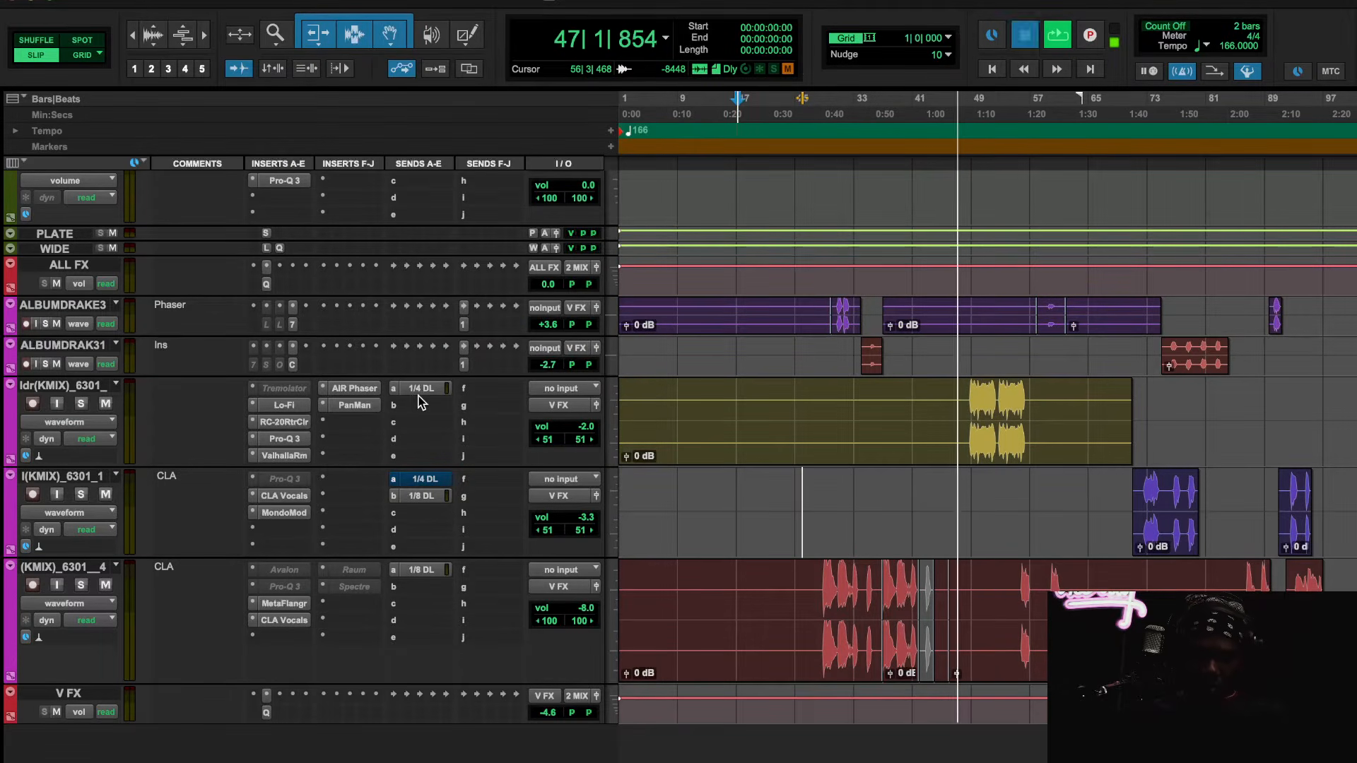
key("space")
Play from bar 17 and compare the first CLA Vocals insert on the LD track bypassed and active.
scroll(420, 401, "up", 10)
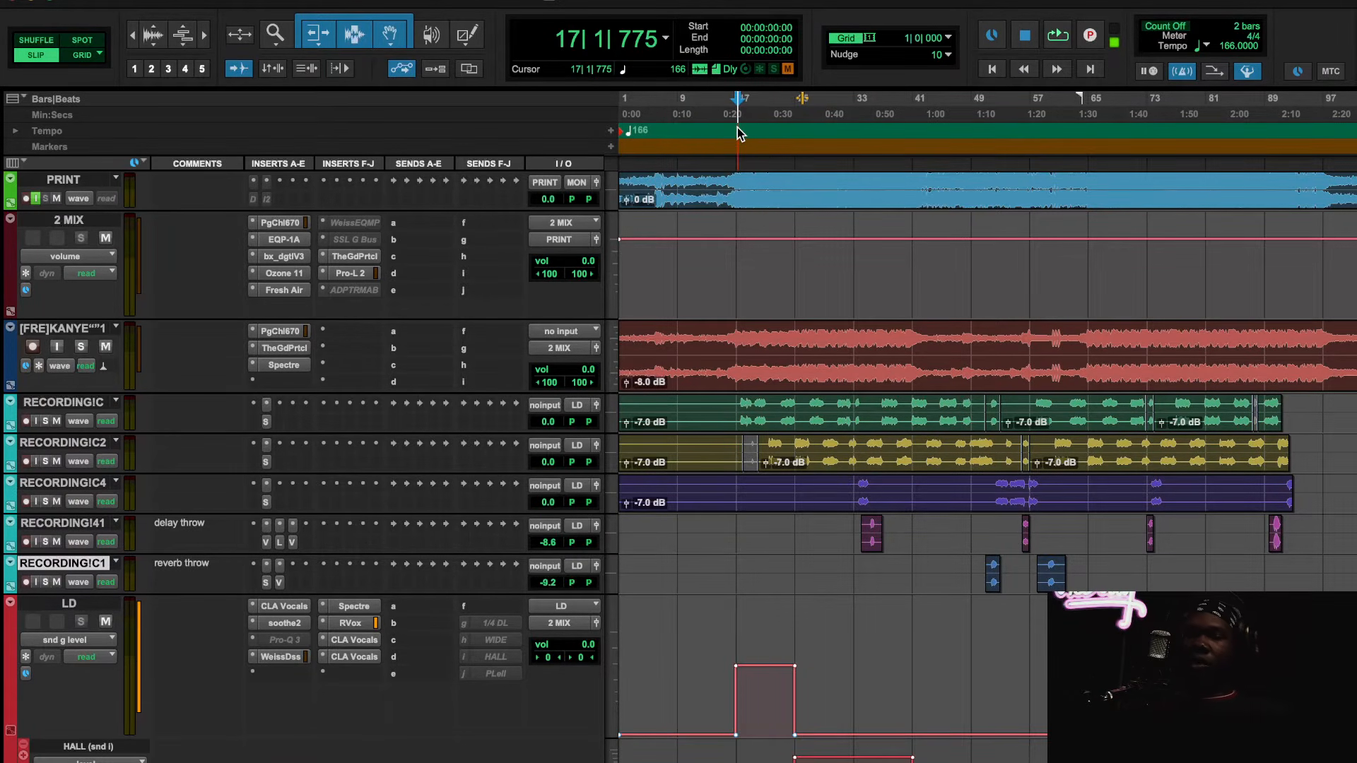
key("space")
left_click(287, 607)
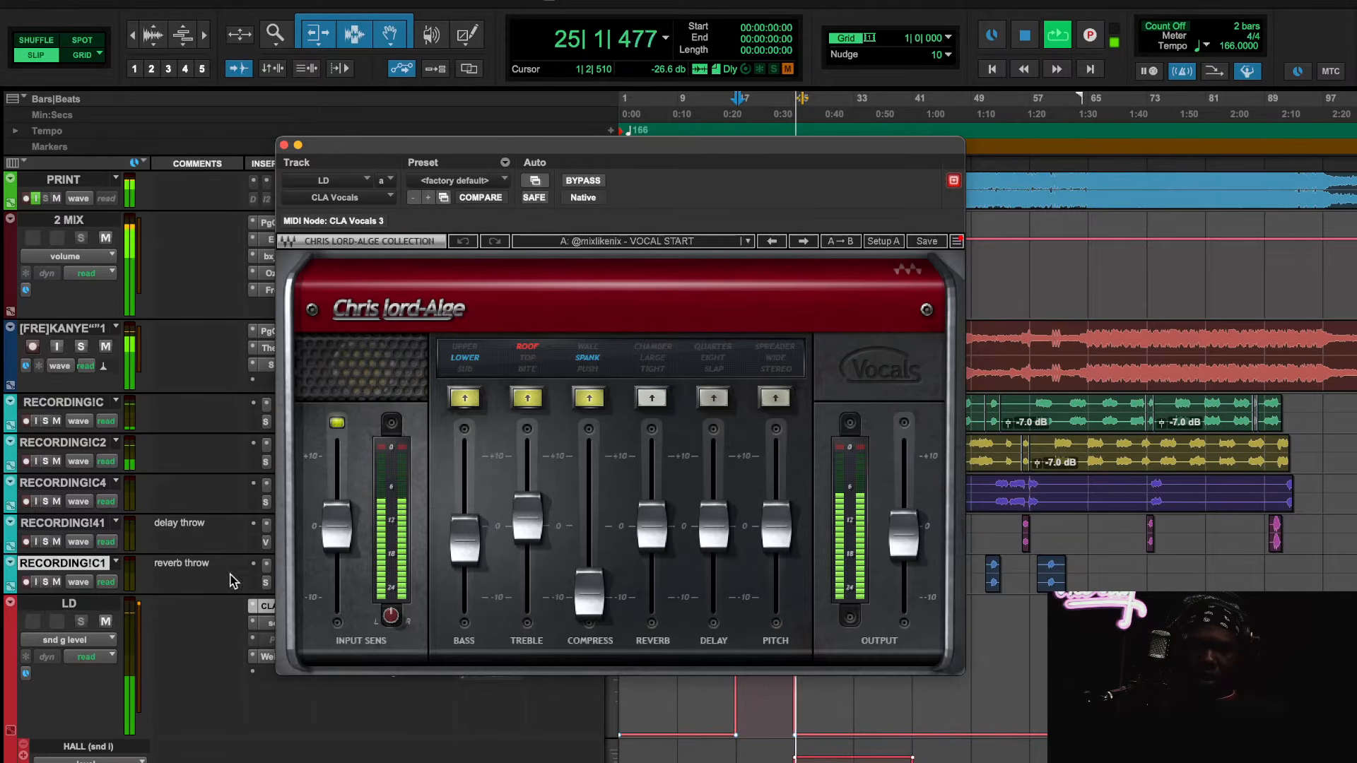
left_click(581, 183)
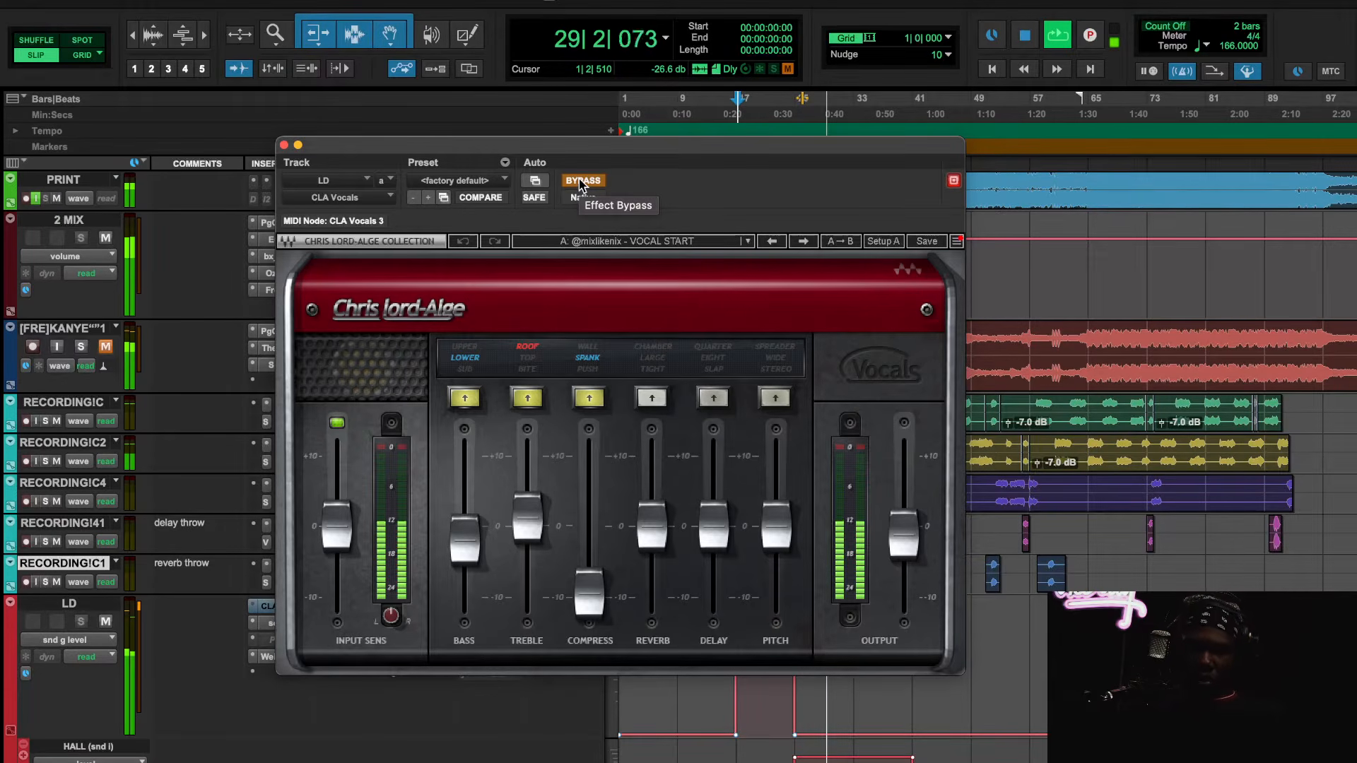
left_click(581, 182)
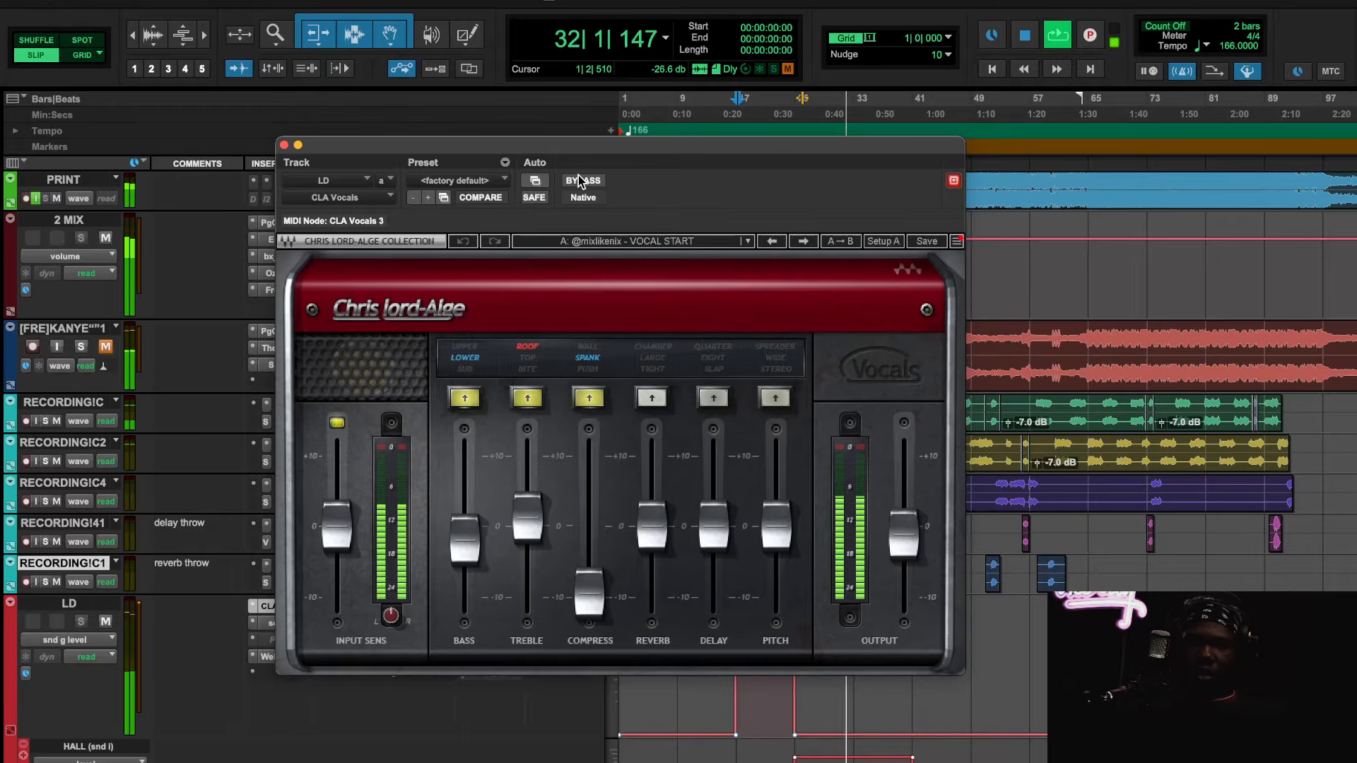
key("space")
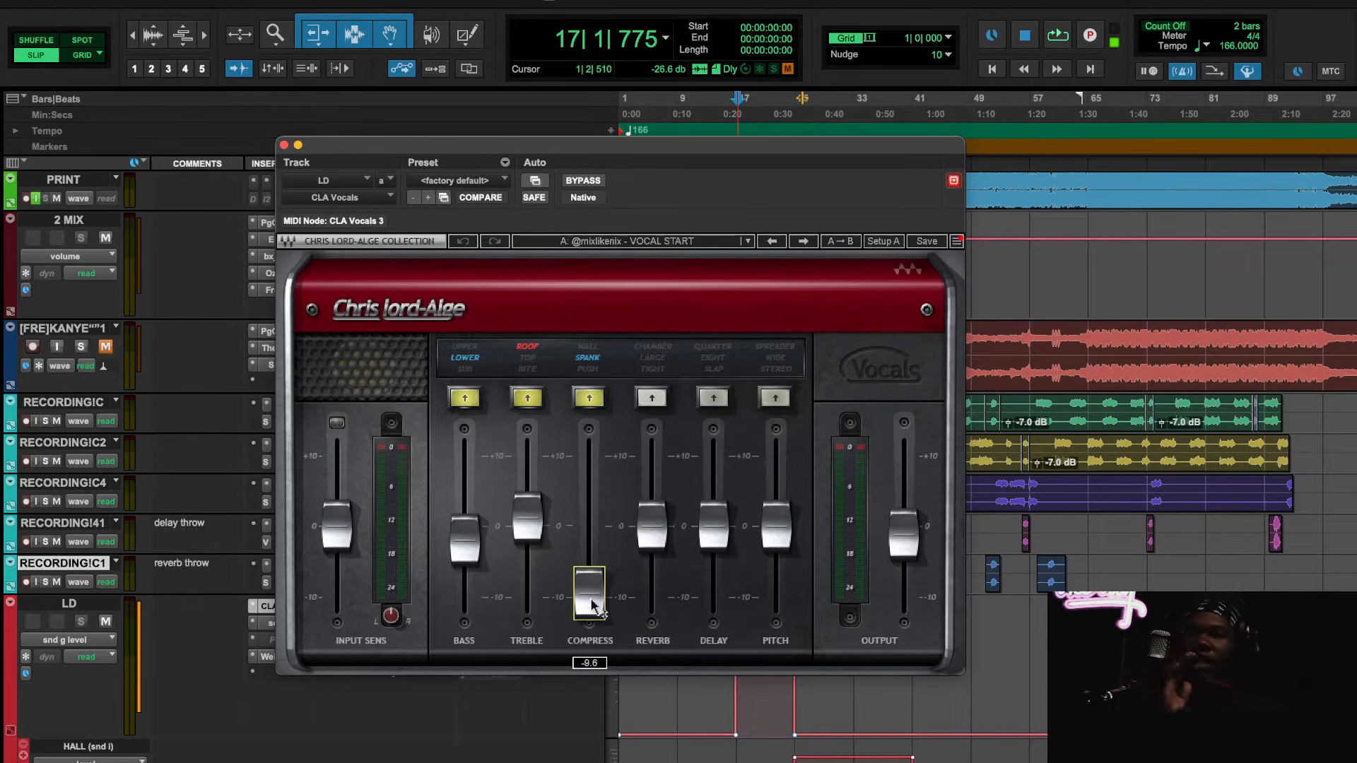
Inspect the Bass fader and the preset list of the LD track's first CLA Vocals insert.
left_click(457, 541)
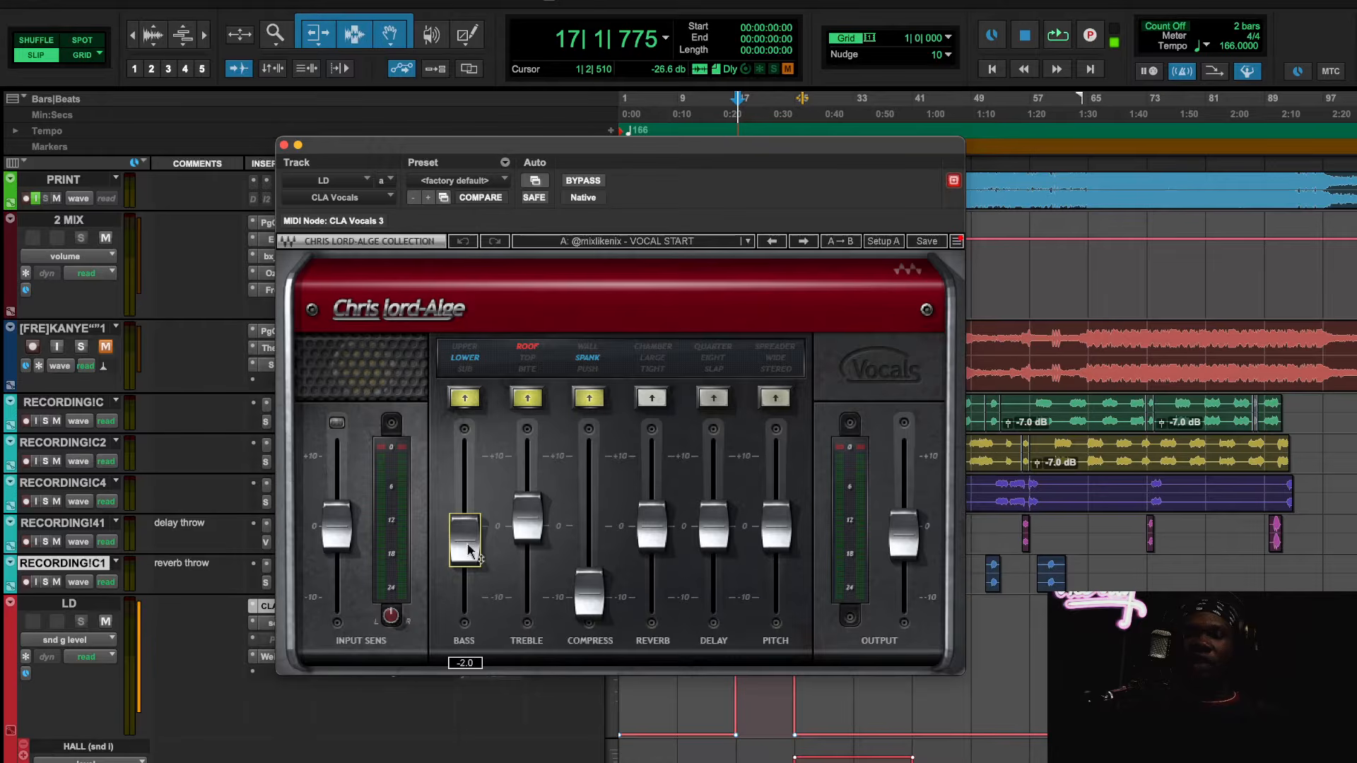
left_click(654, 242)
left_click(633, 242)
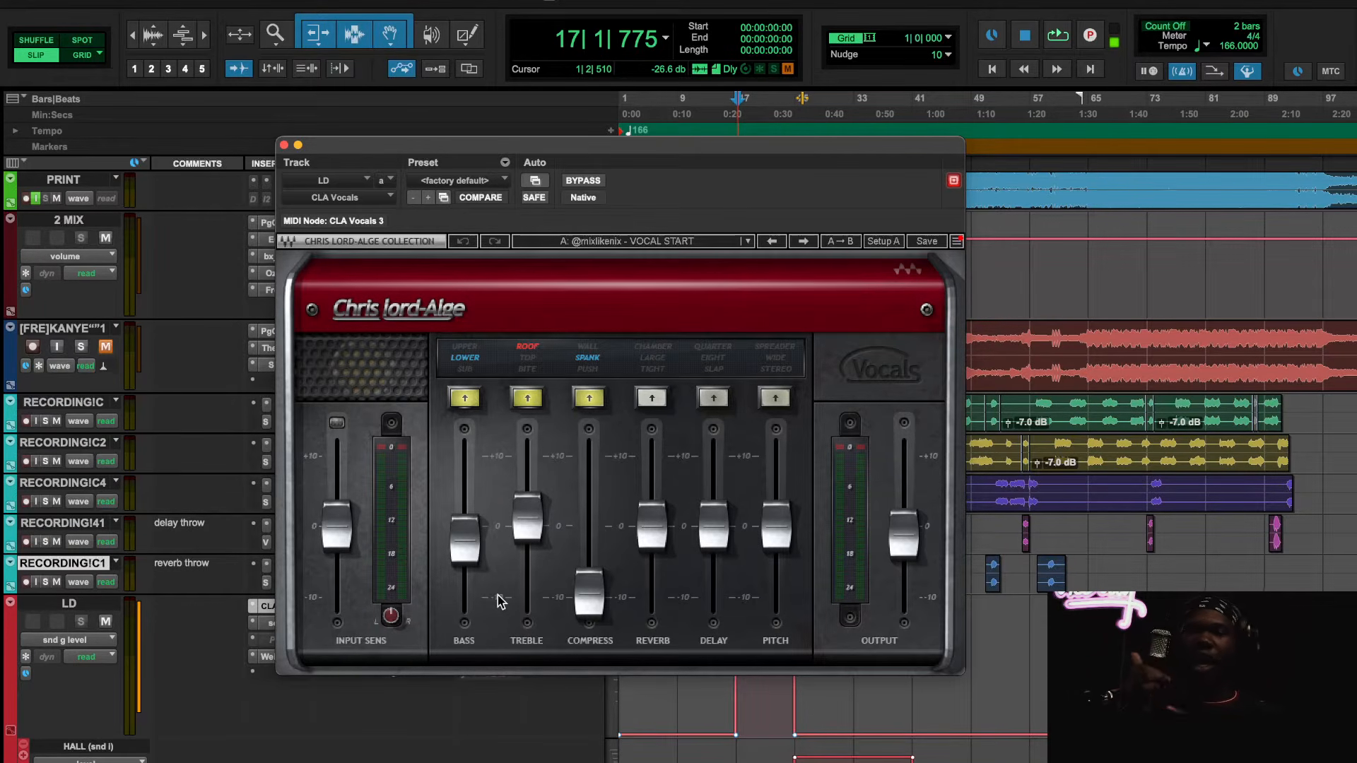
Replay the vocal from bar 17, compare the VOCAL START preset bypassed and active, and close the plug-in.
key("space")
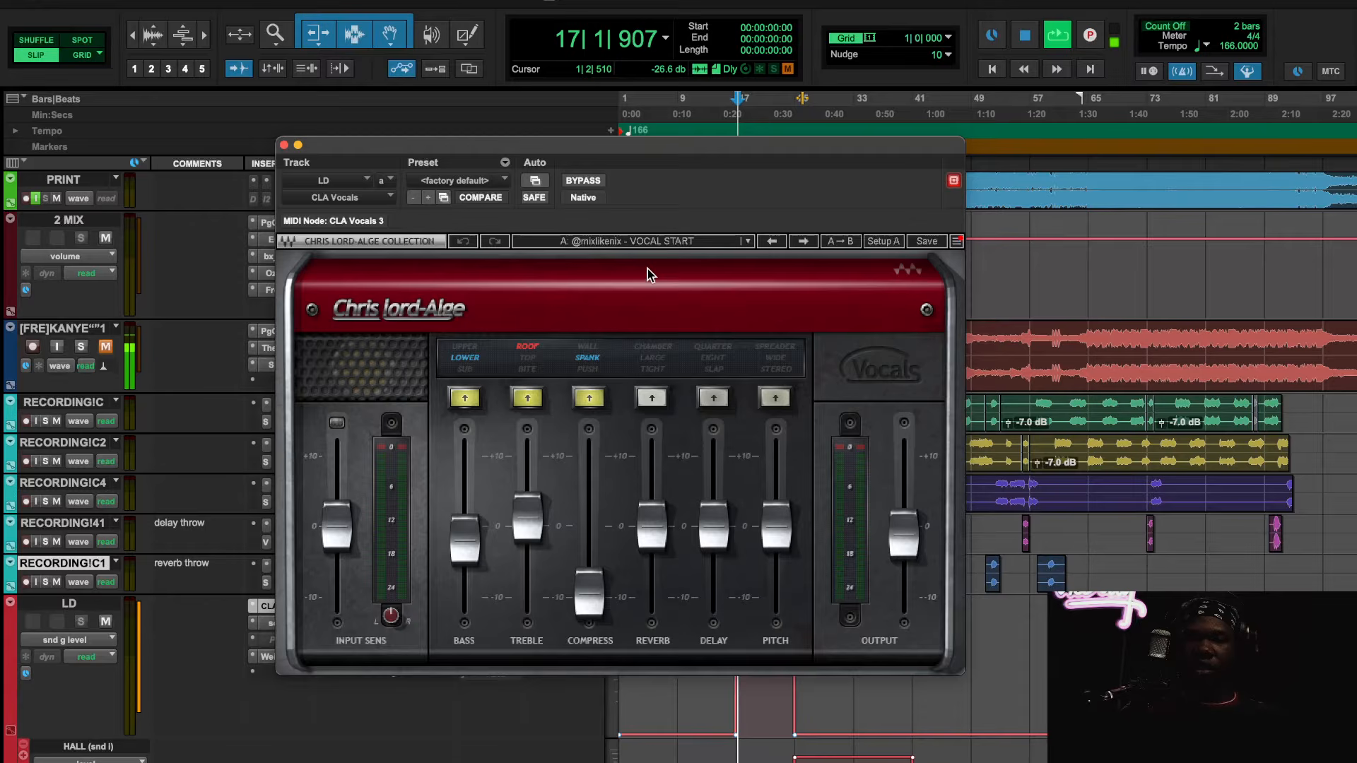
left_click(590, 186)
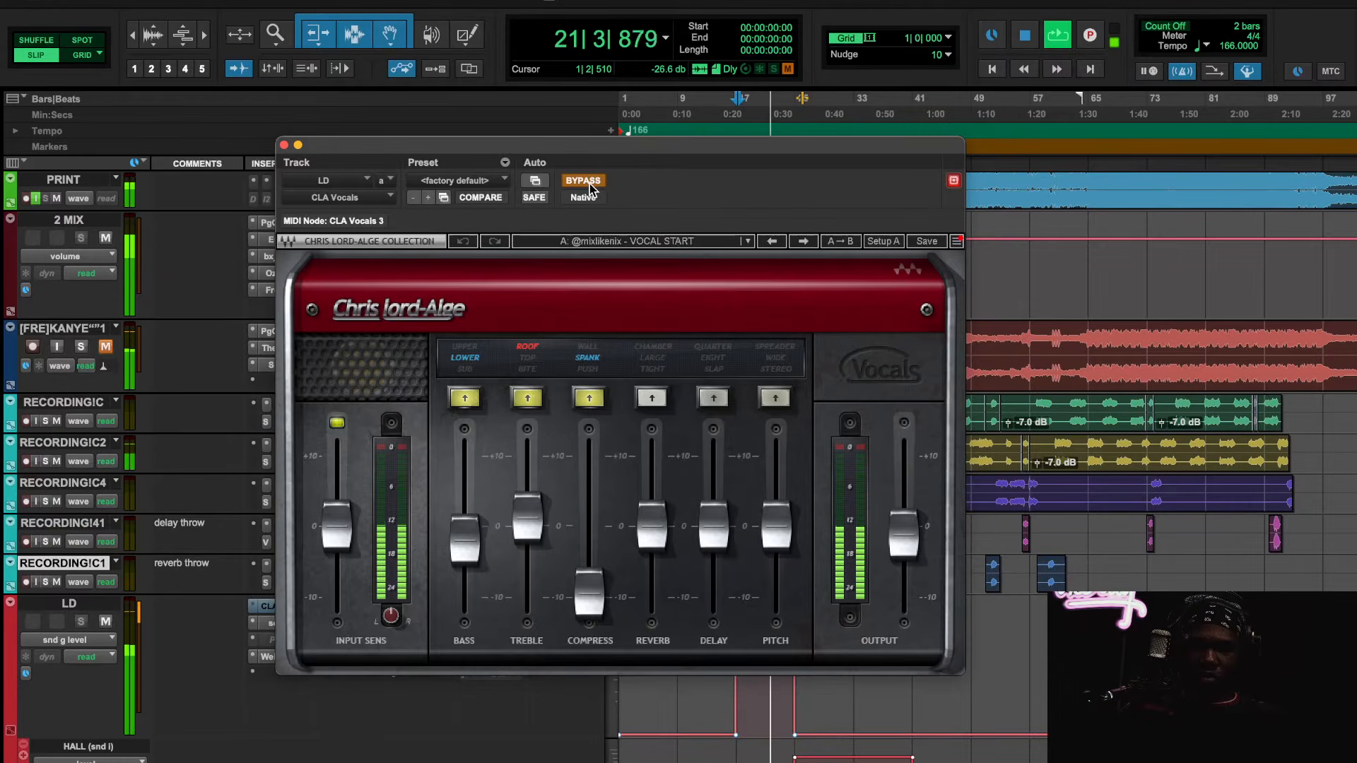
left_click(585, 183)
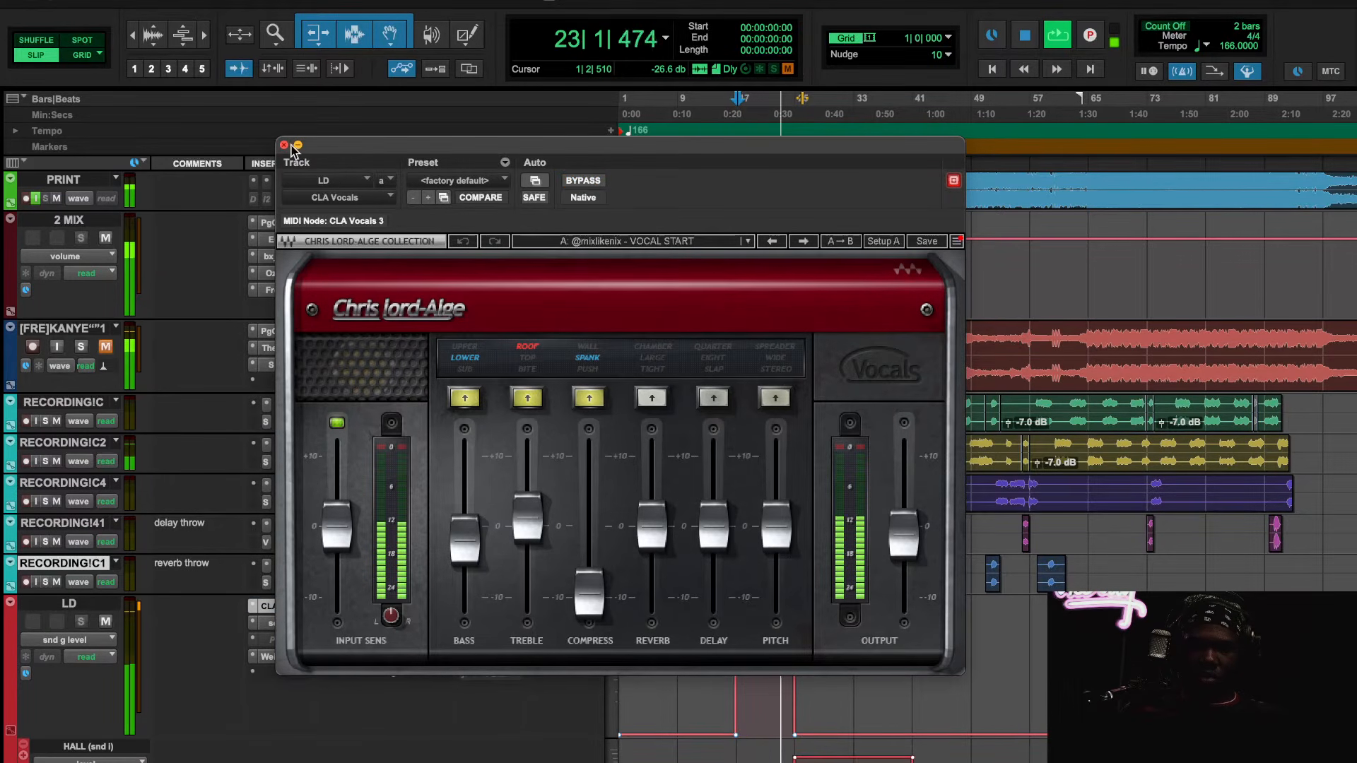
key("space")
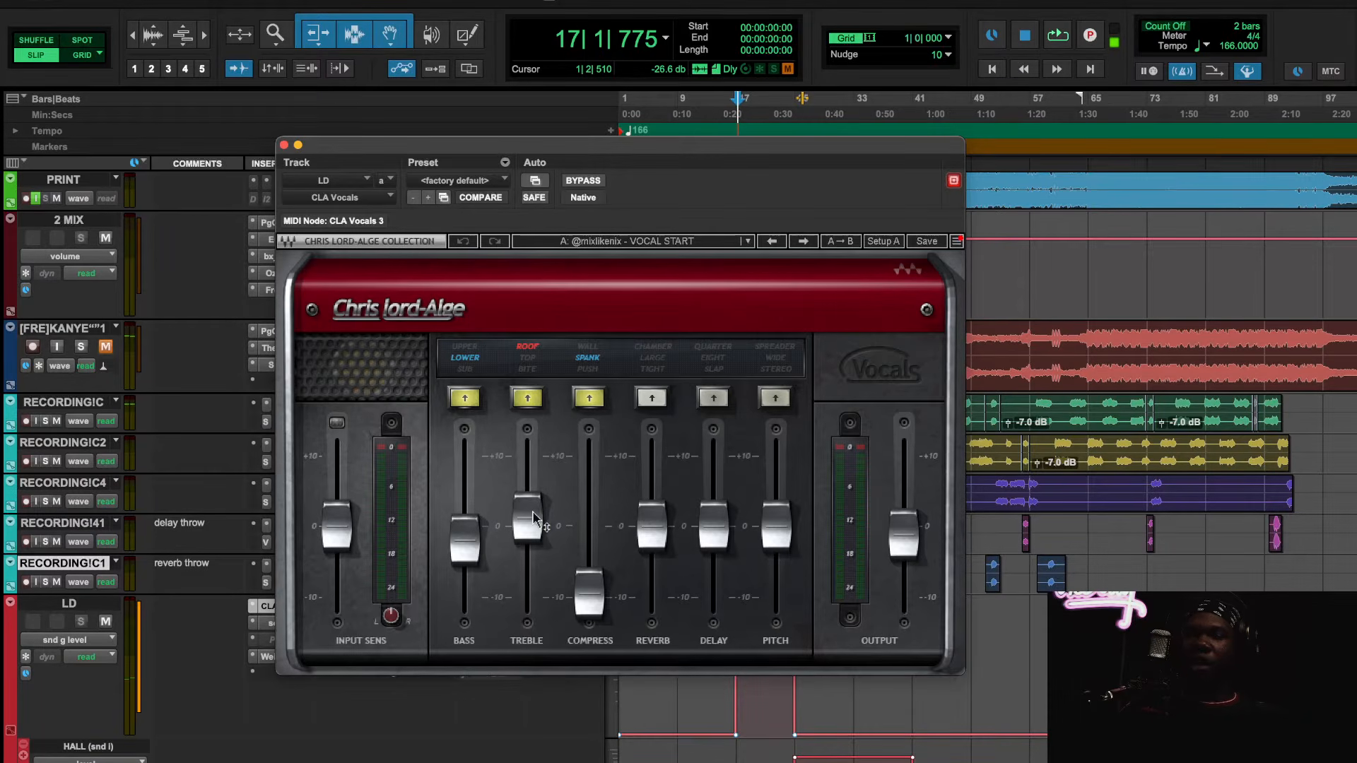
left_click(535, 519)
left_click(285, 145)
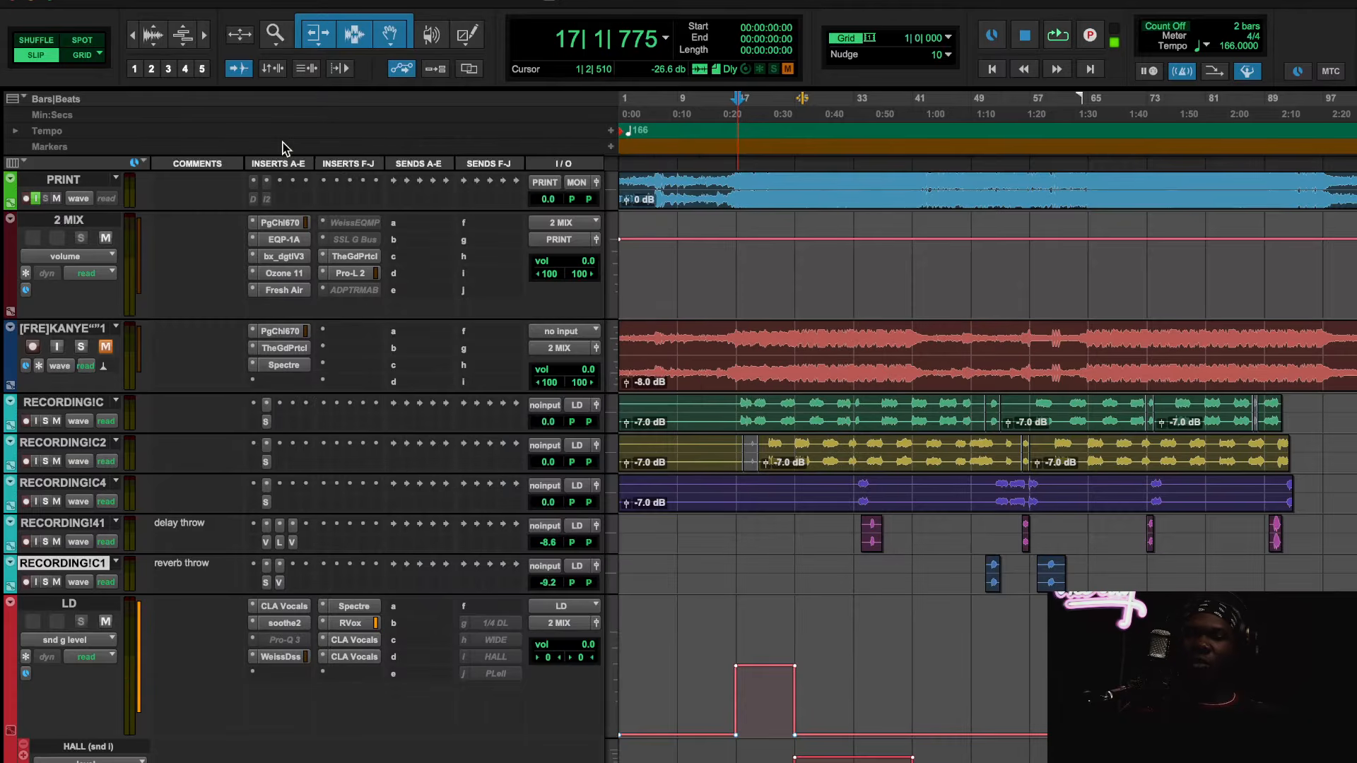
left_click(359, 639)
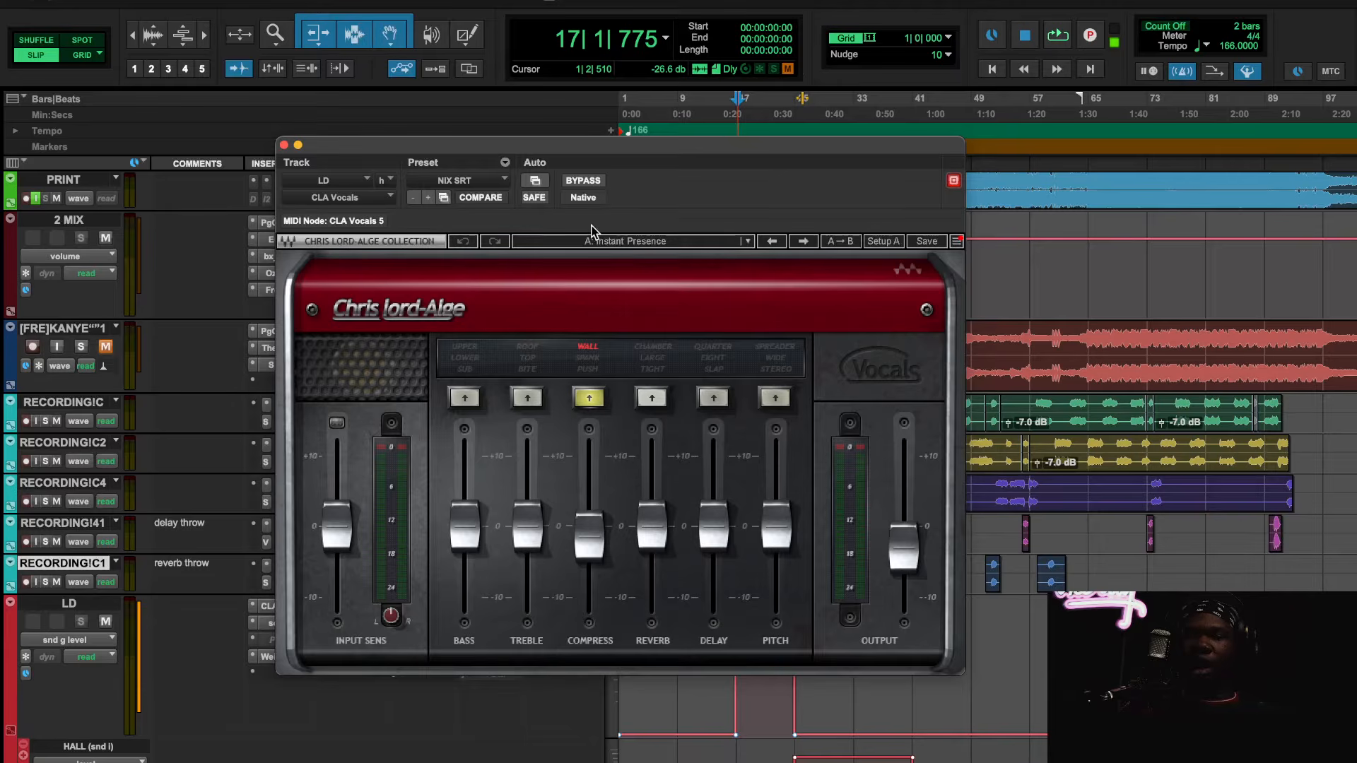
left_click(622, 241)
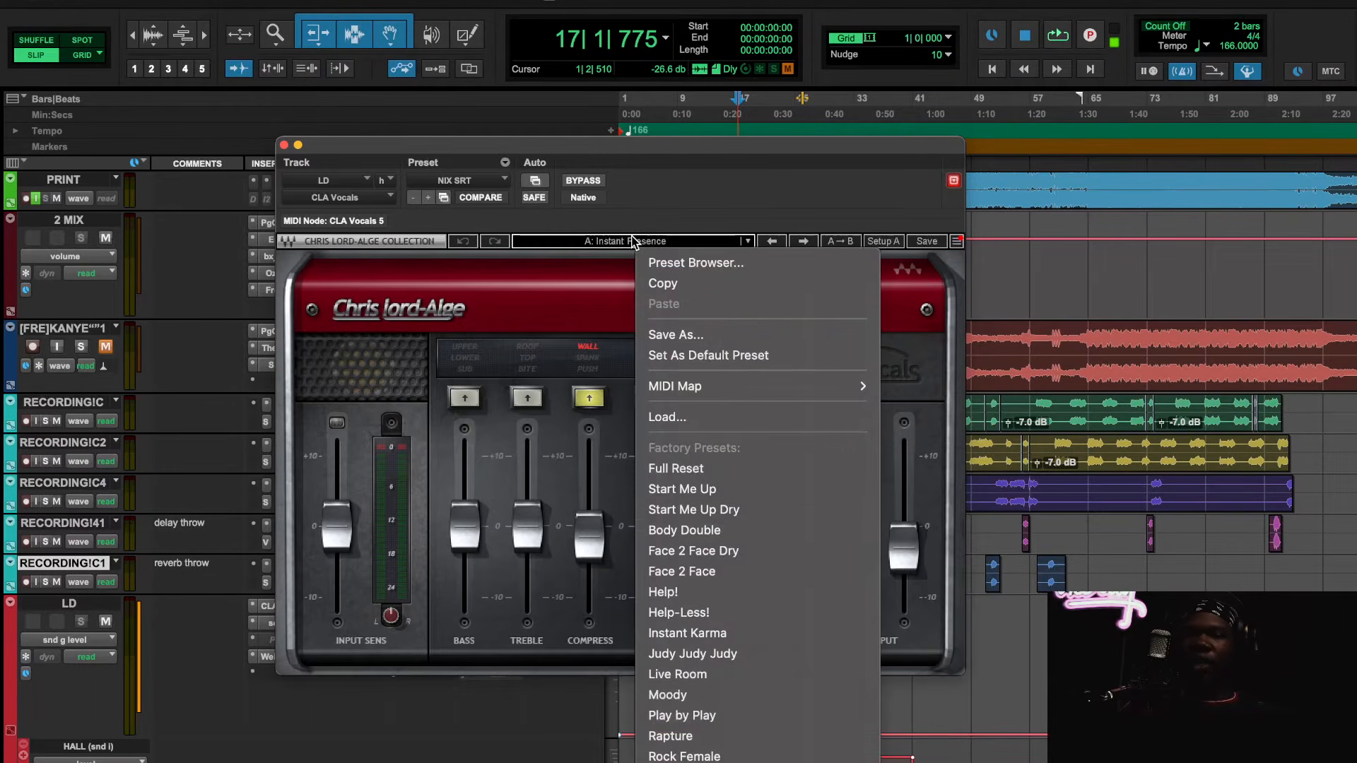
left_click(623, 242)
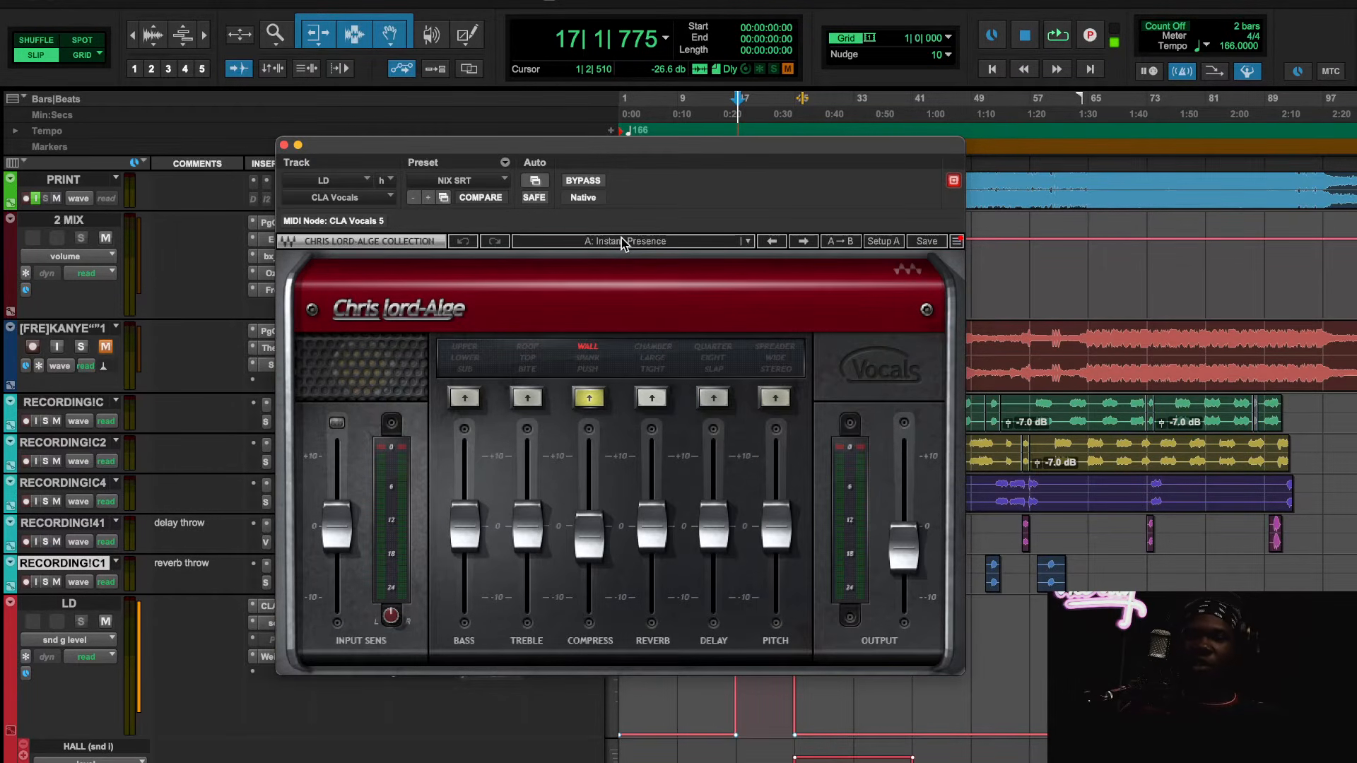
left_click(623, 241)
scroll(747, 424, "down", 5)
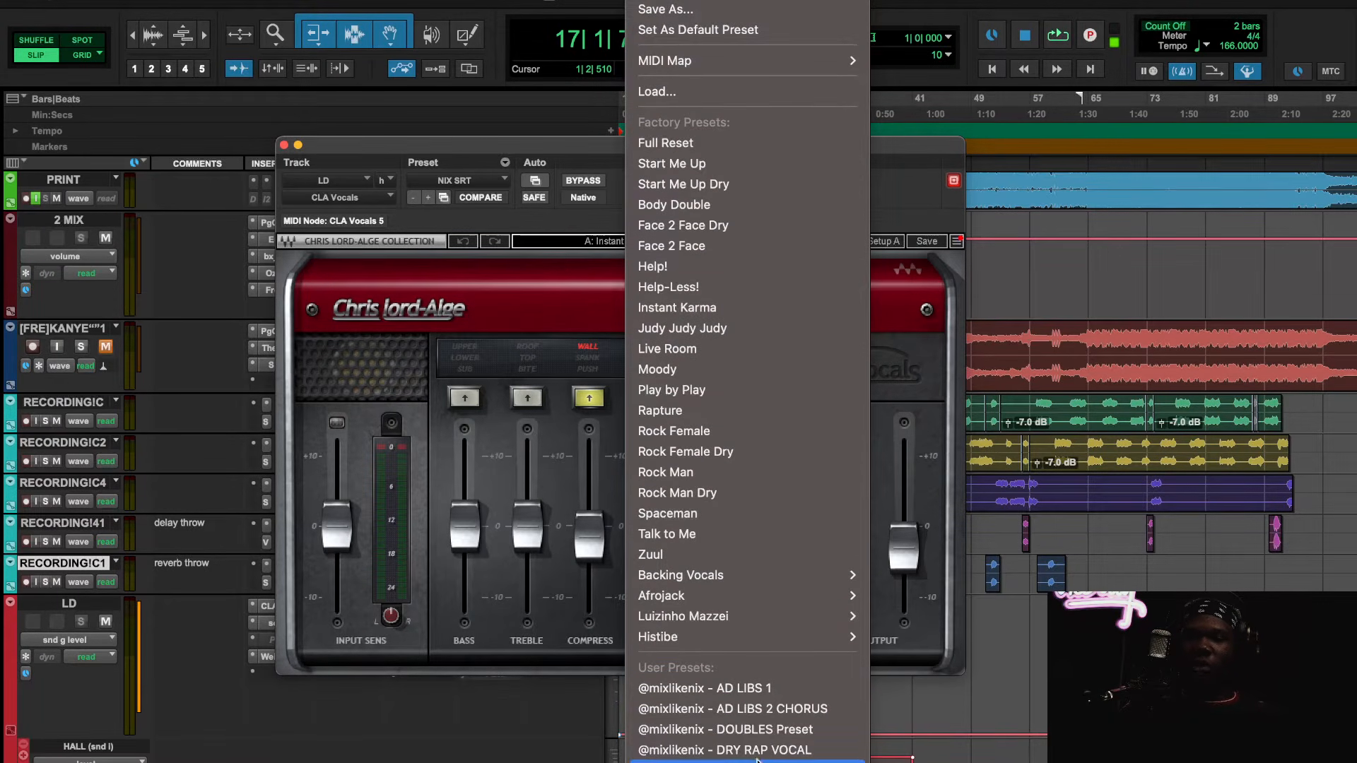
left_click(700, 762)
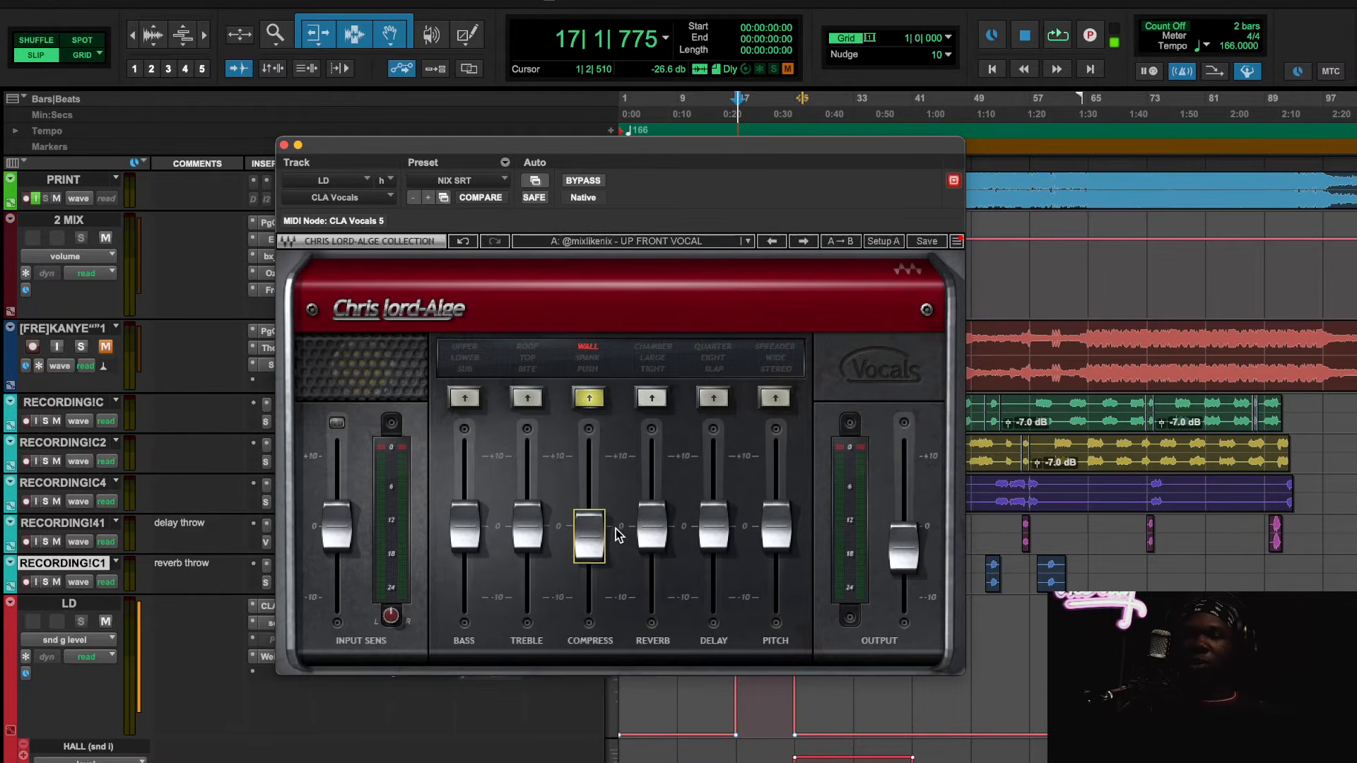
left_click(600, 558)
Play the song from about bar 64 and compare the UP FRONT VOCAL preset bypassed and active twice.
key("space")
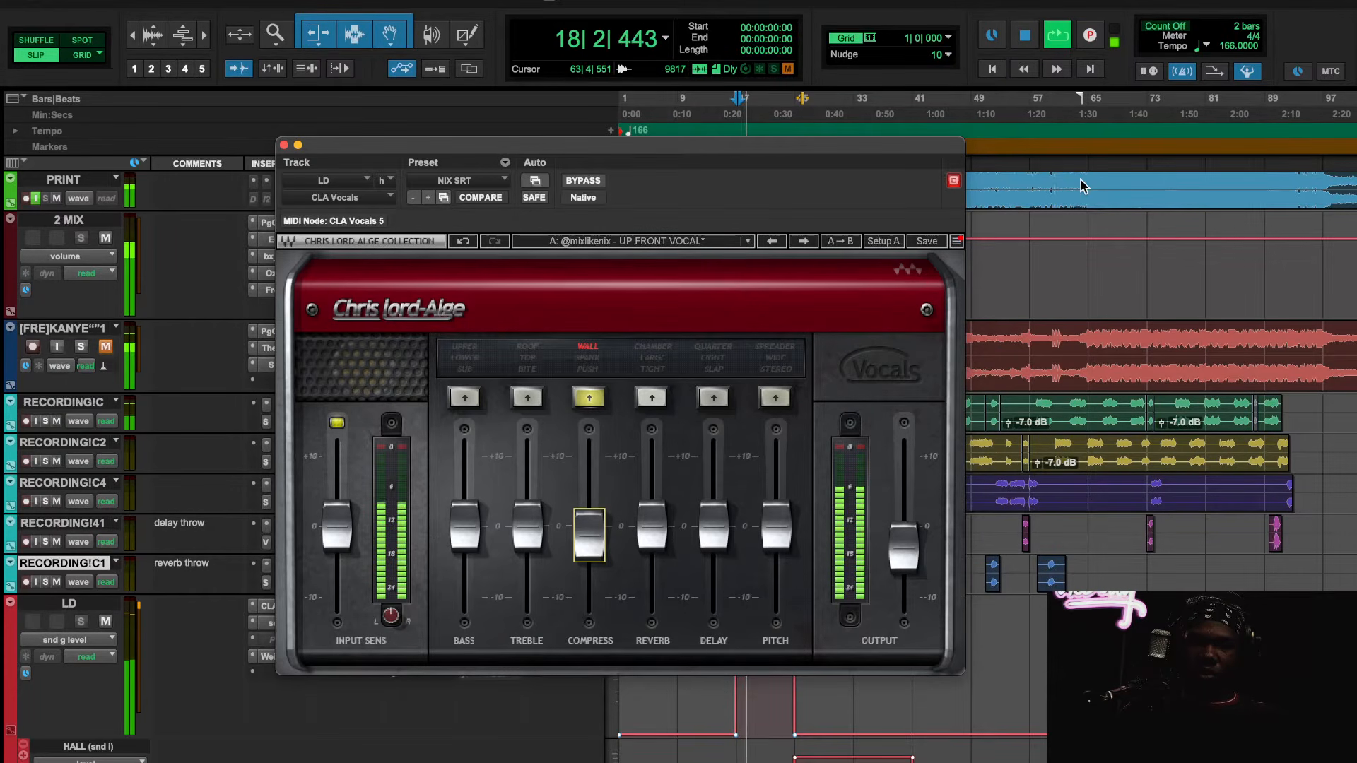
left_click(1094, 127)
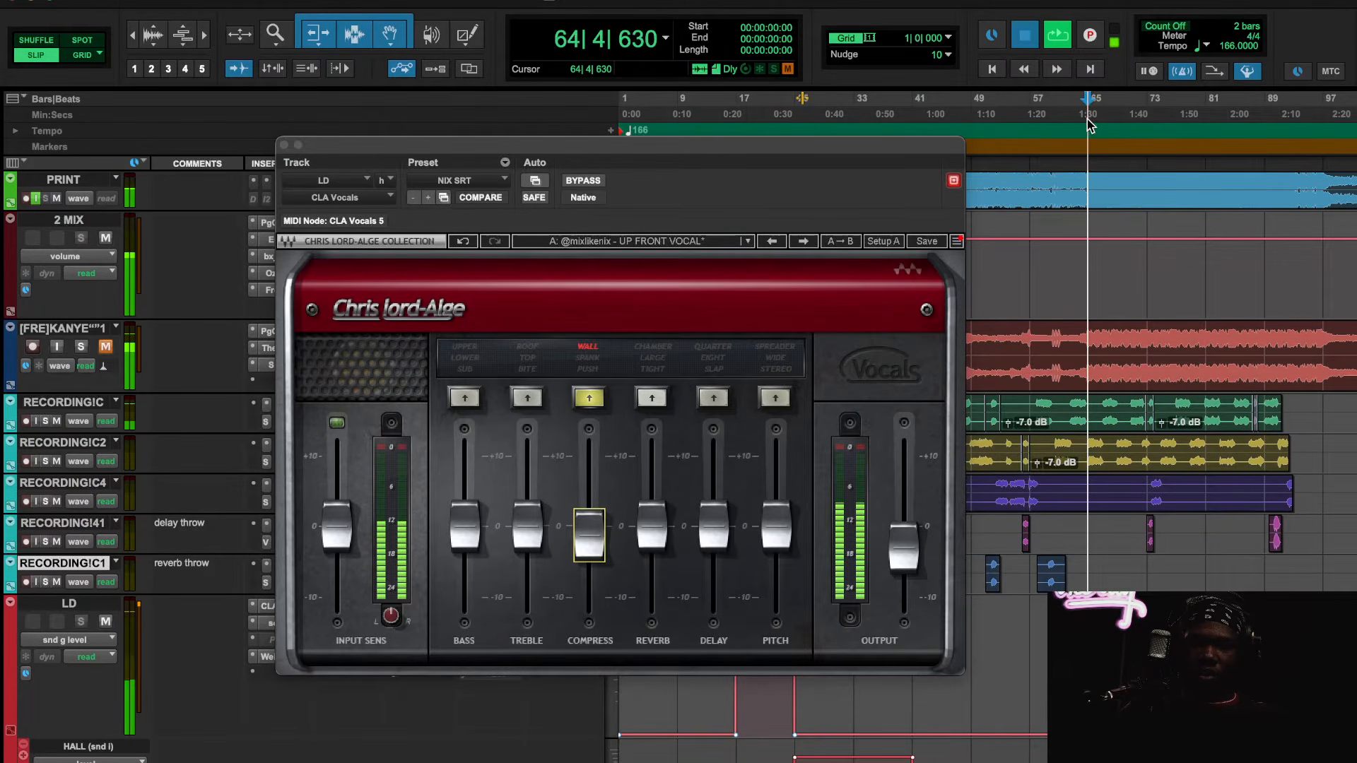
left_click(583, 181)
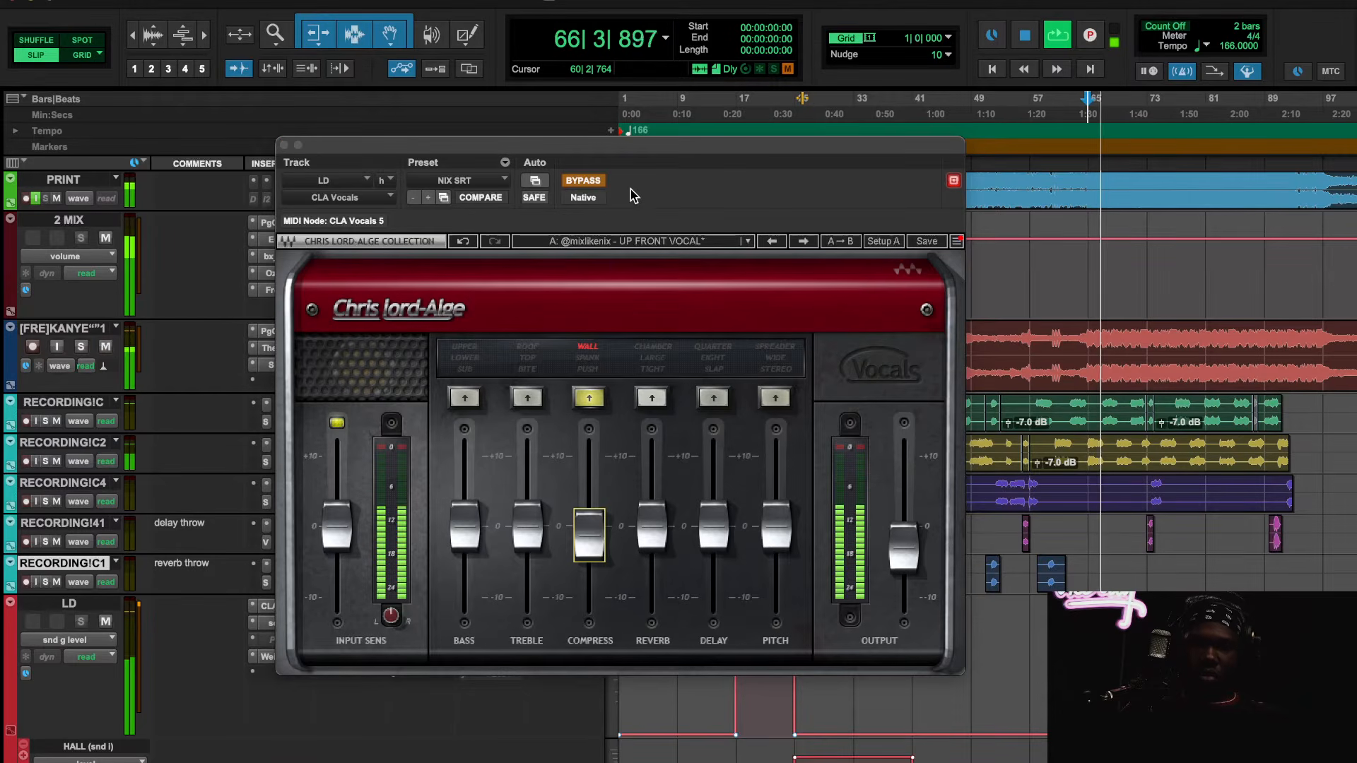
left_click(589, 185)
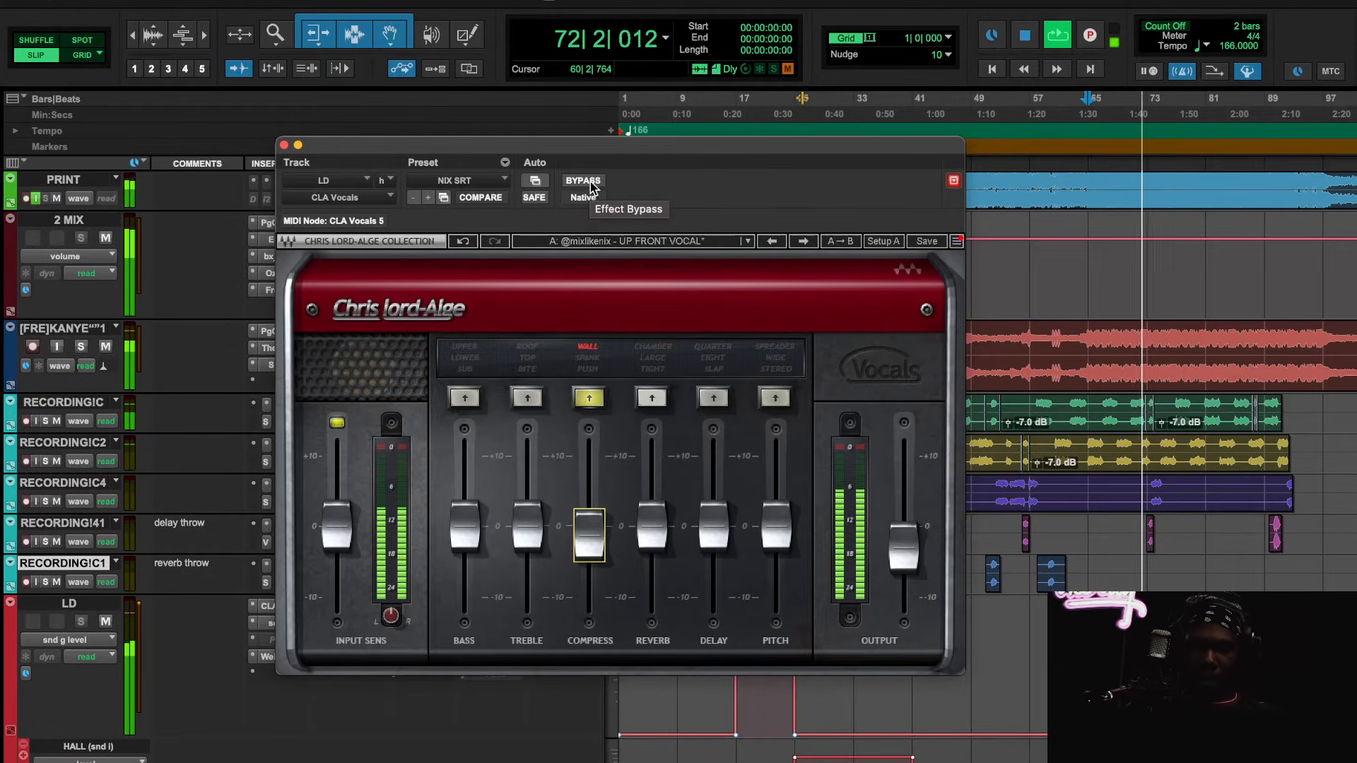
left_click(591, 185)
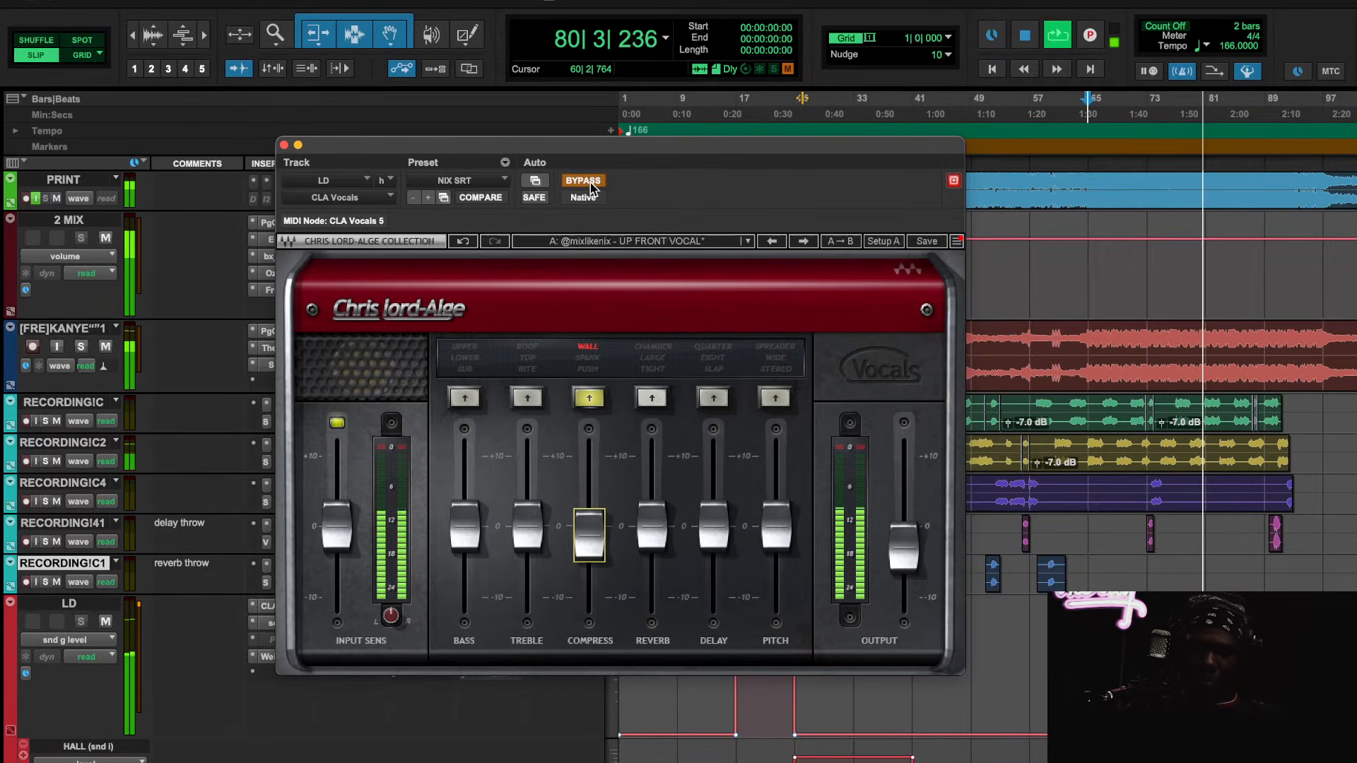
left_click(590, 185)
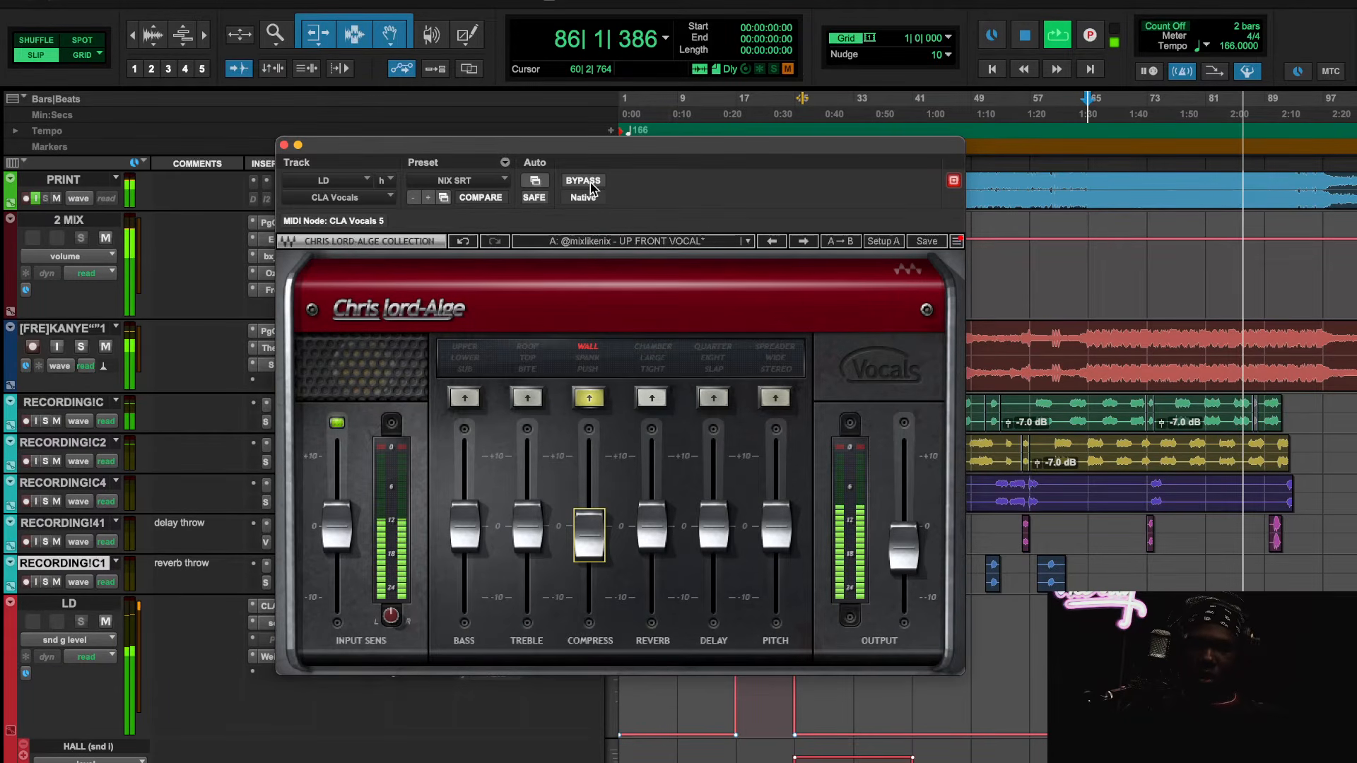
key("space")
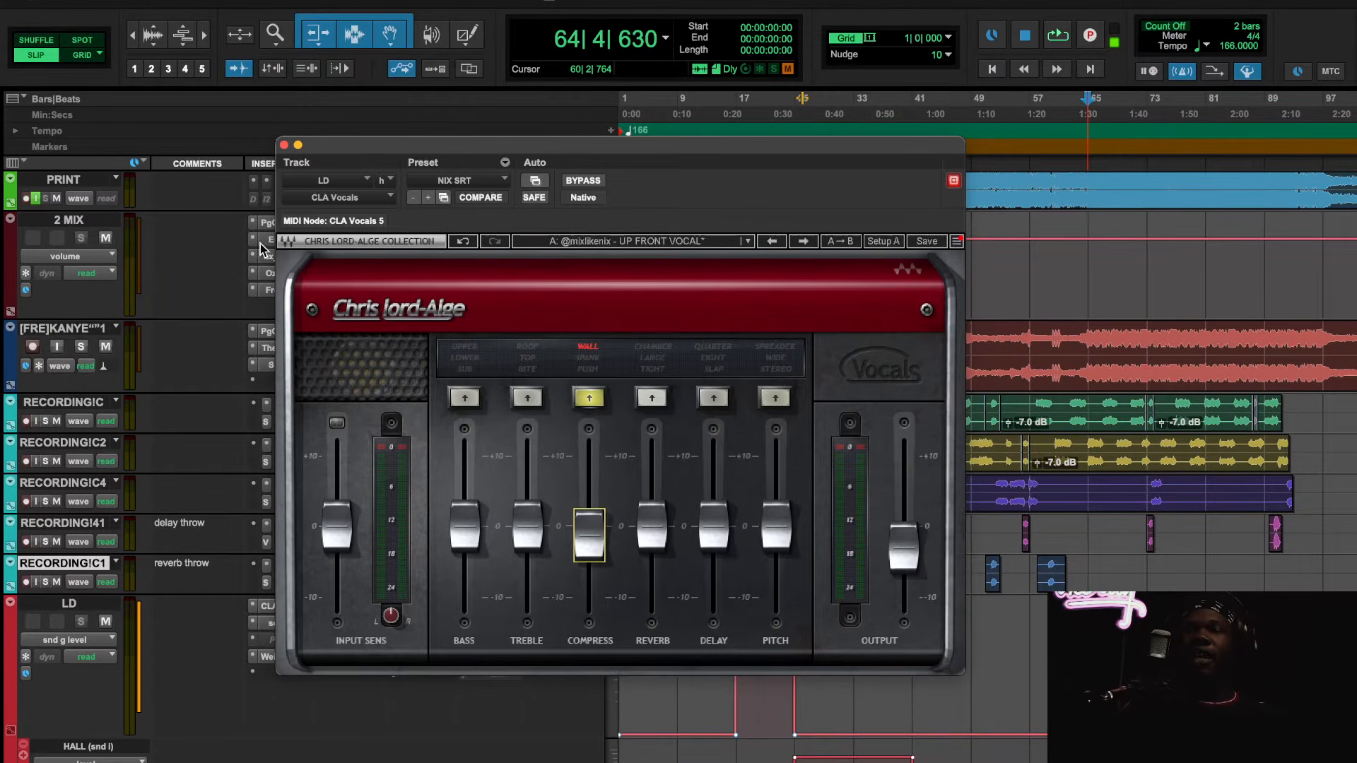
Close this plug-in, open the last CLA Vocals insert on the LD track and select its Treble fader.
left_click(284, 145)
left_click(355, 657)
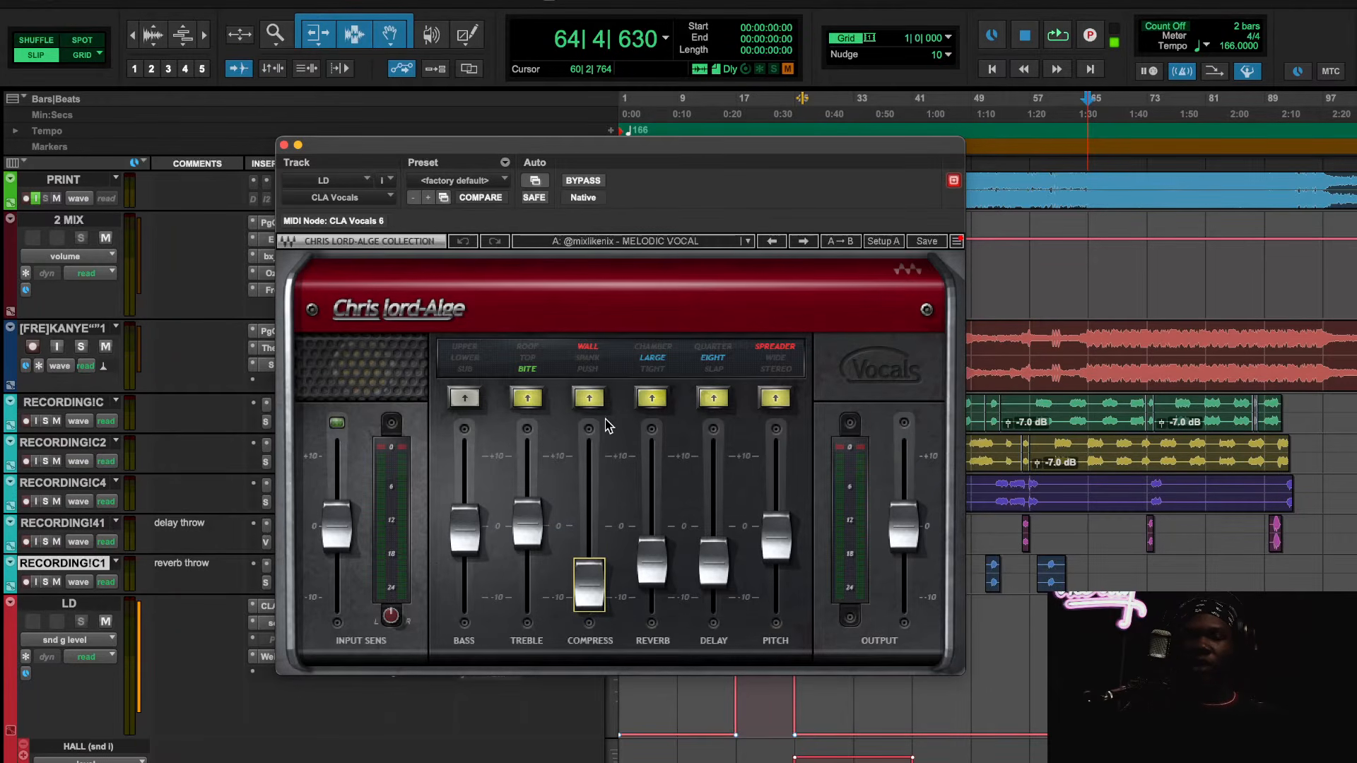
left_click(528, 524)
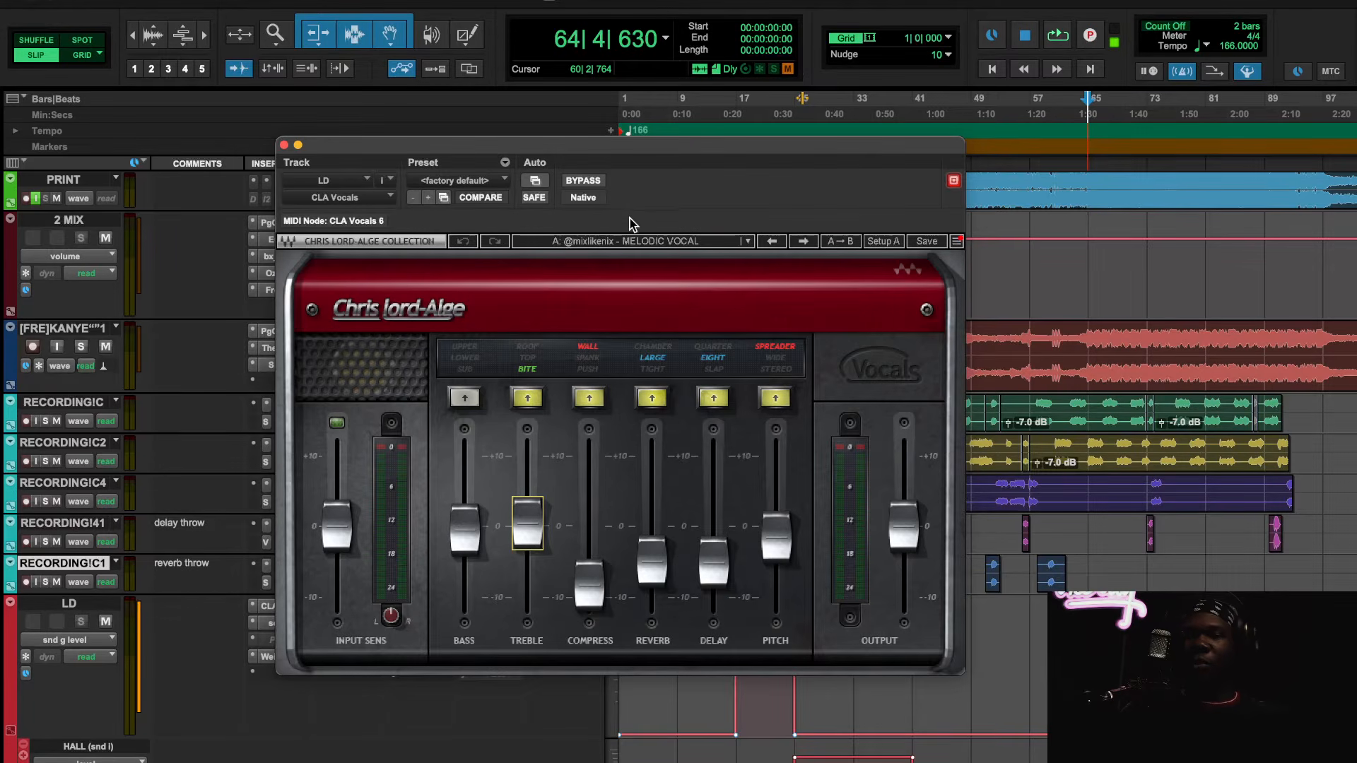
left_click(666, 242)
scroll(792, 495, "down", 5)
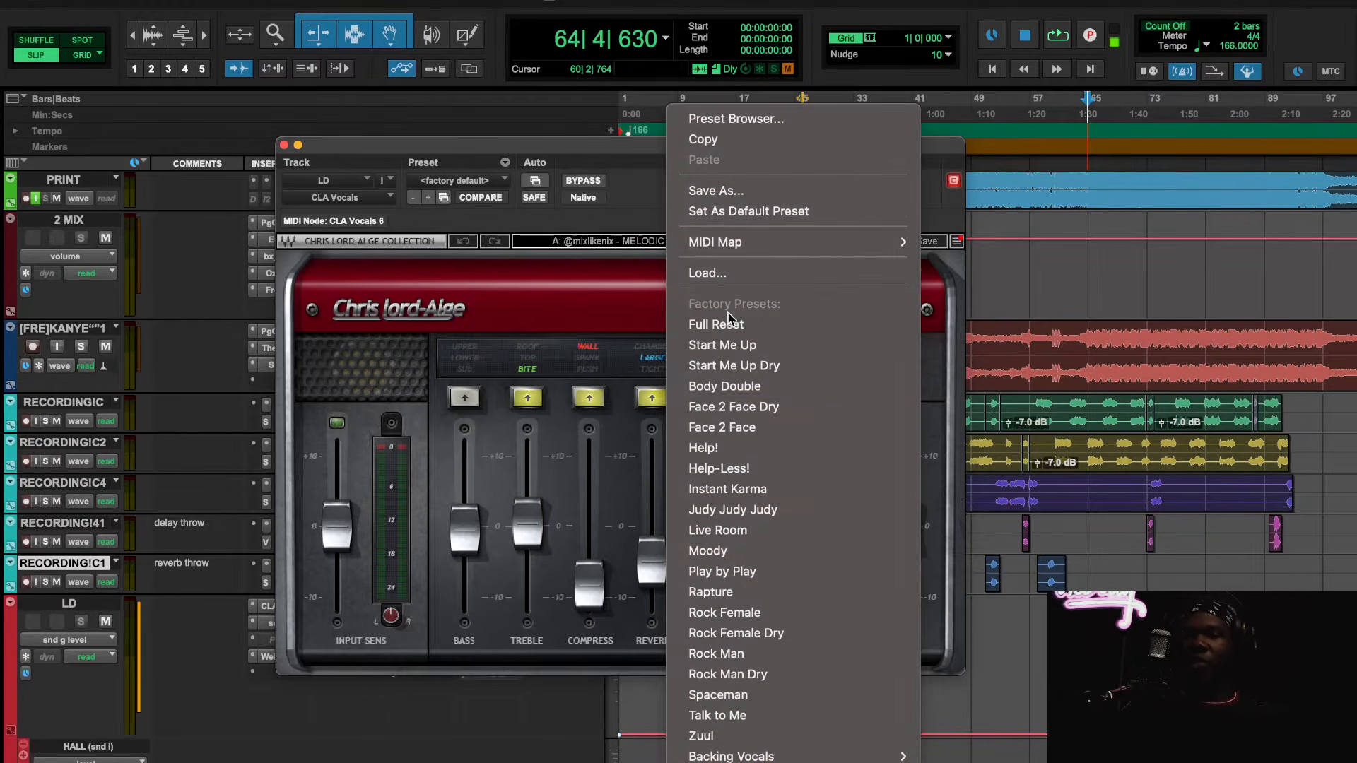
left_click(737, 762)
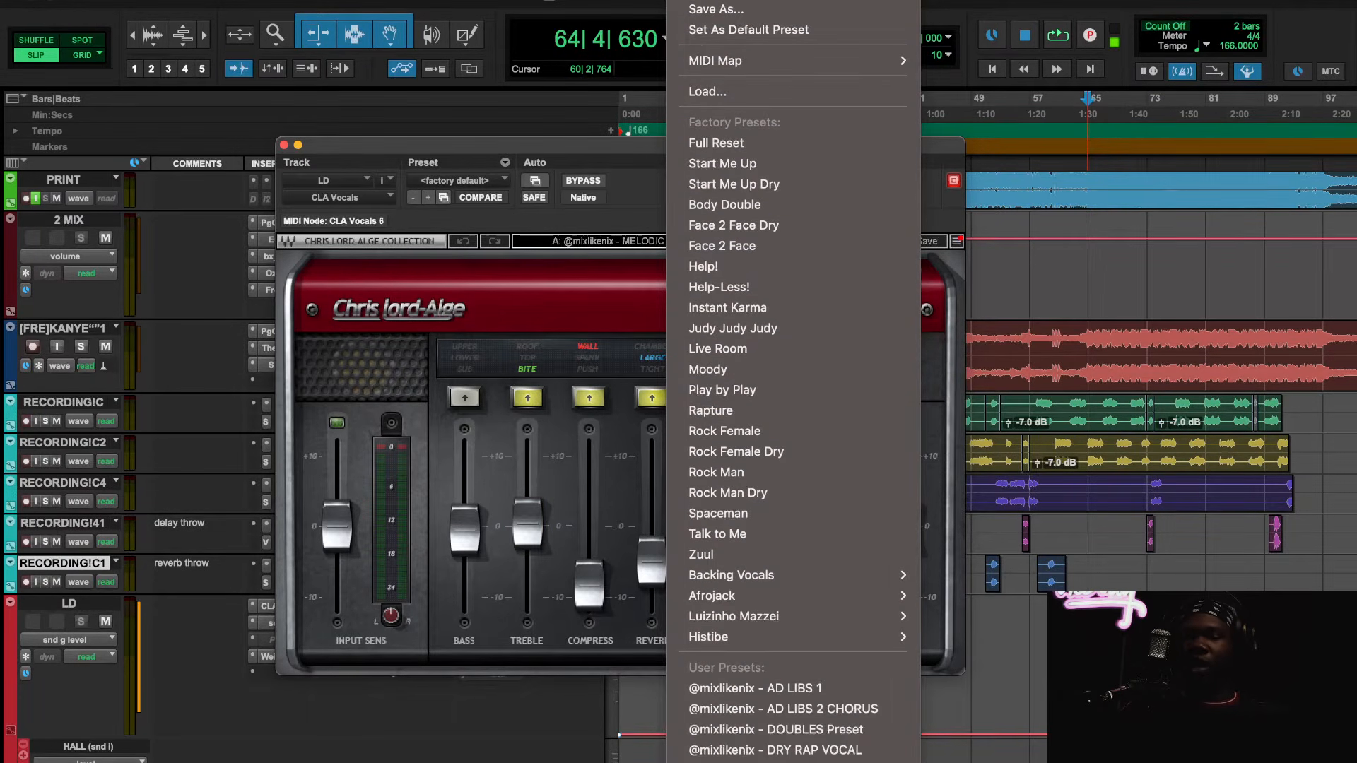
left_click(683, 241)
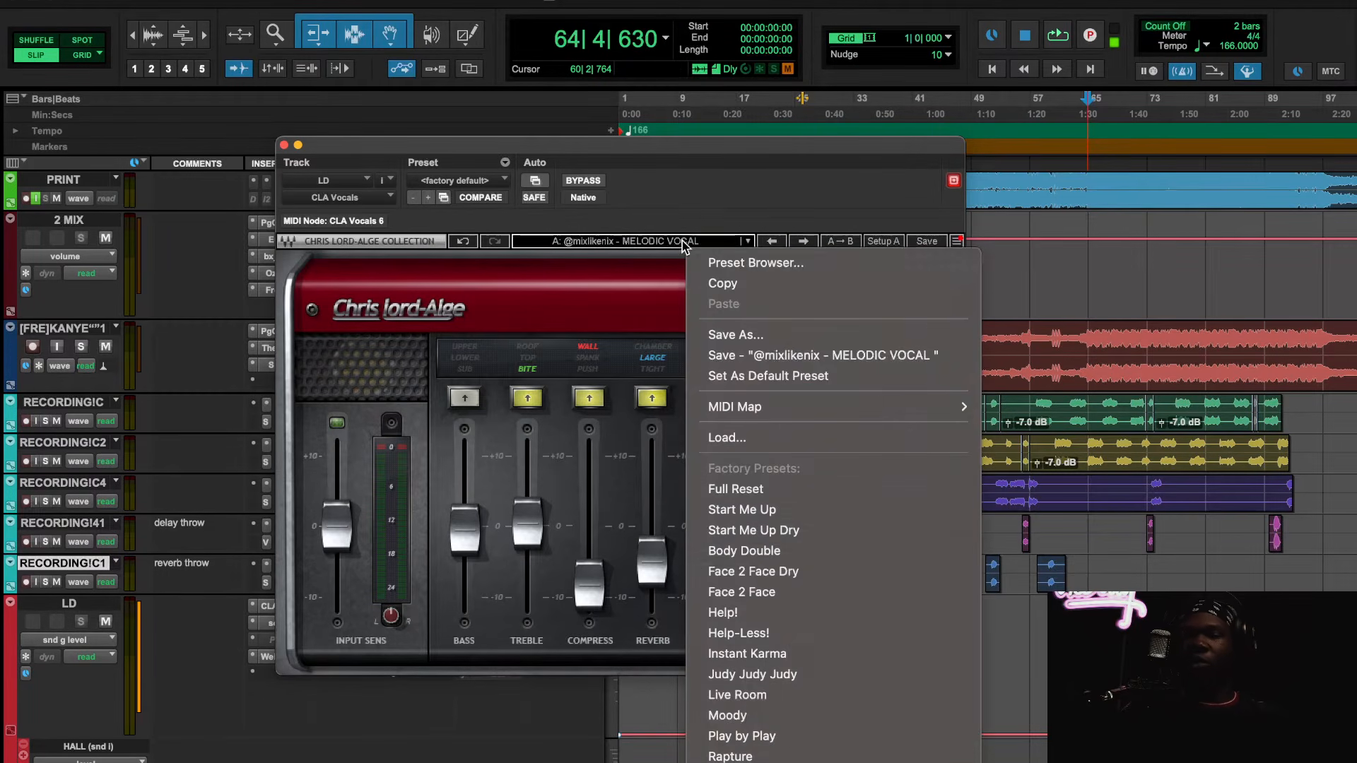
scroll(792, 495, "down", 5)
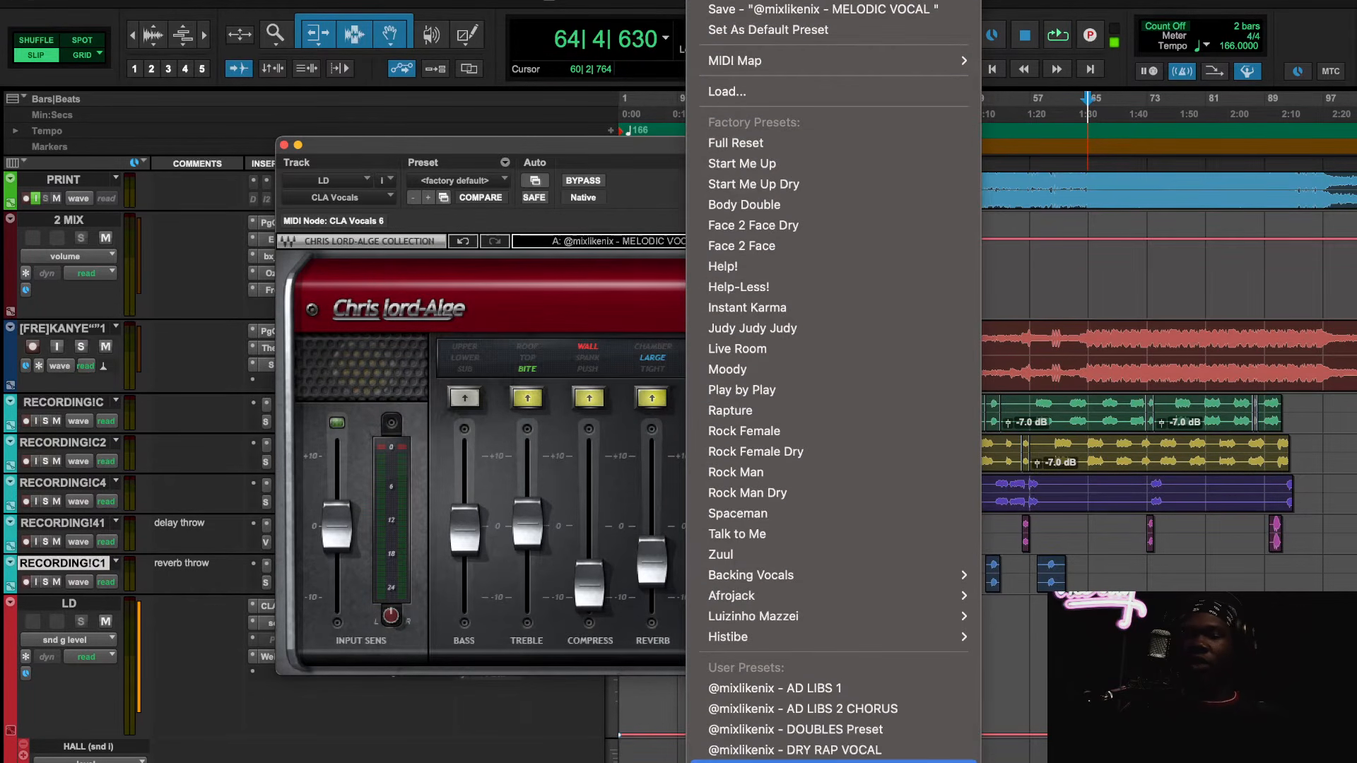
left_click(788, 750)
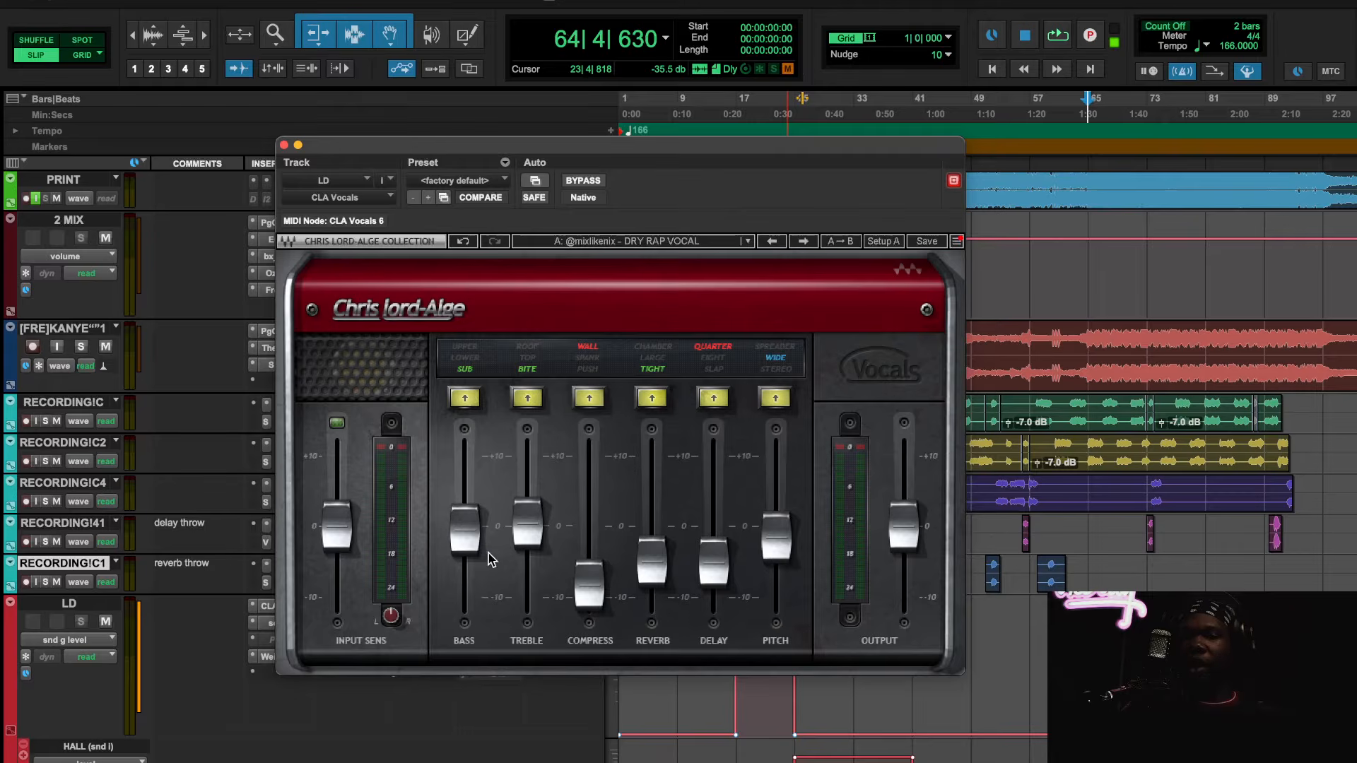
key("space")
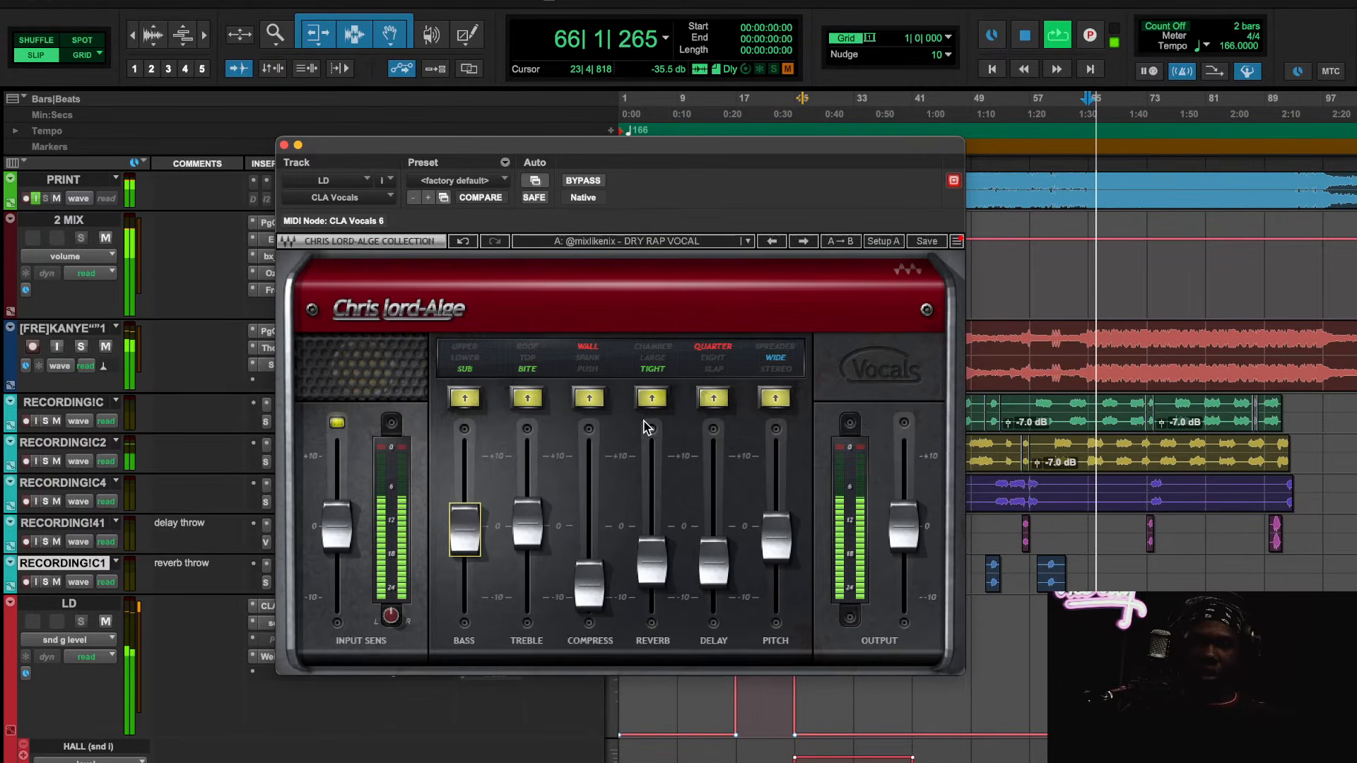
Compare the DRY RAP VOCAL preset bypassed and active during playback, lower the Output fader slightly and stop playback.
left_click(586, 181)
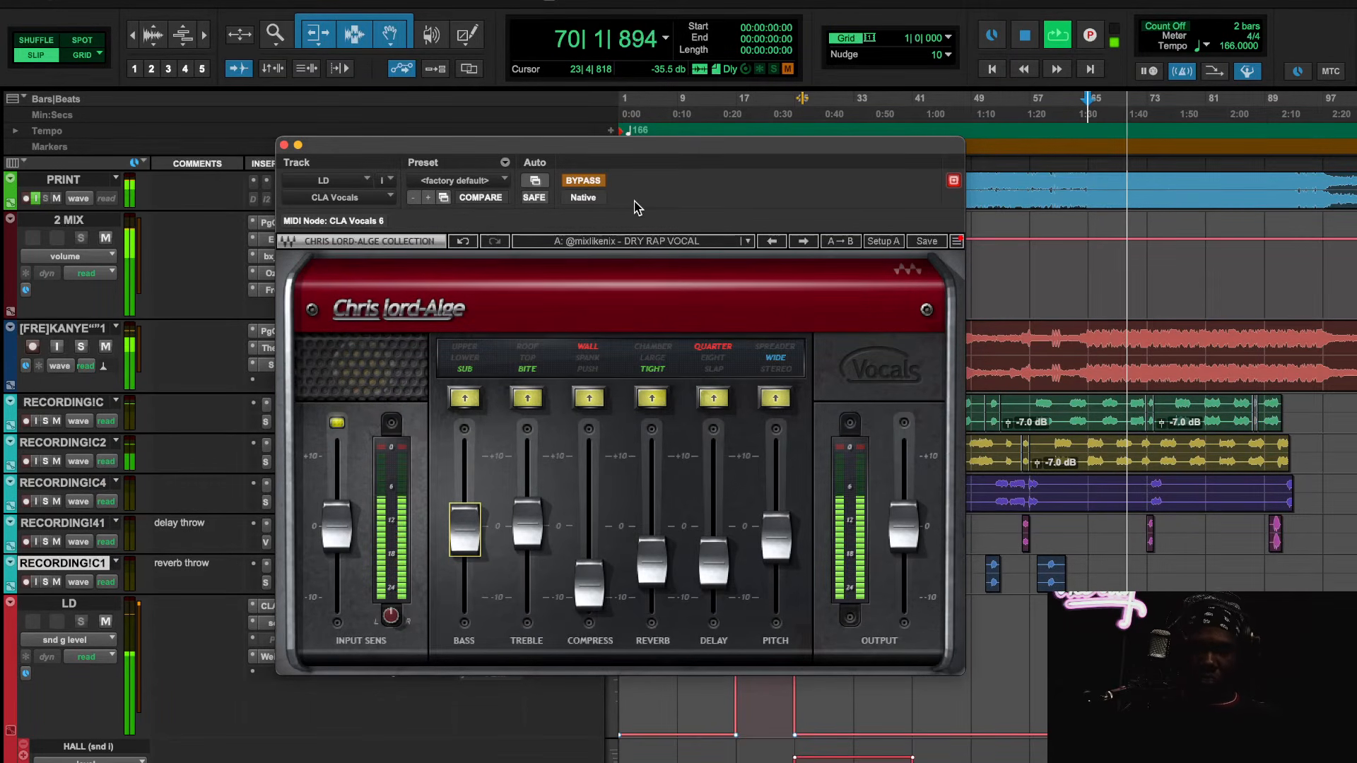
left_click(592, 183)
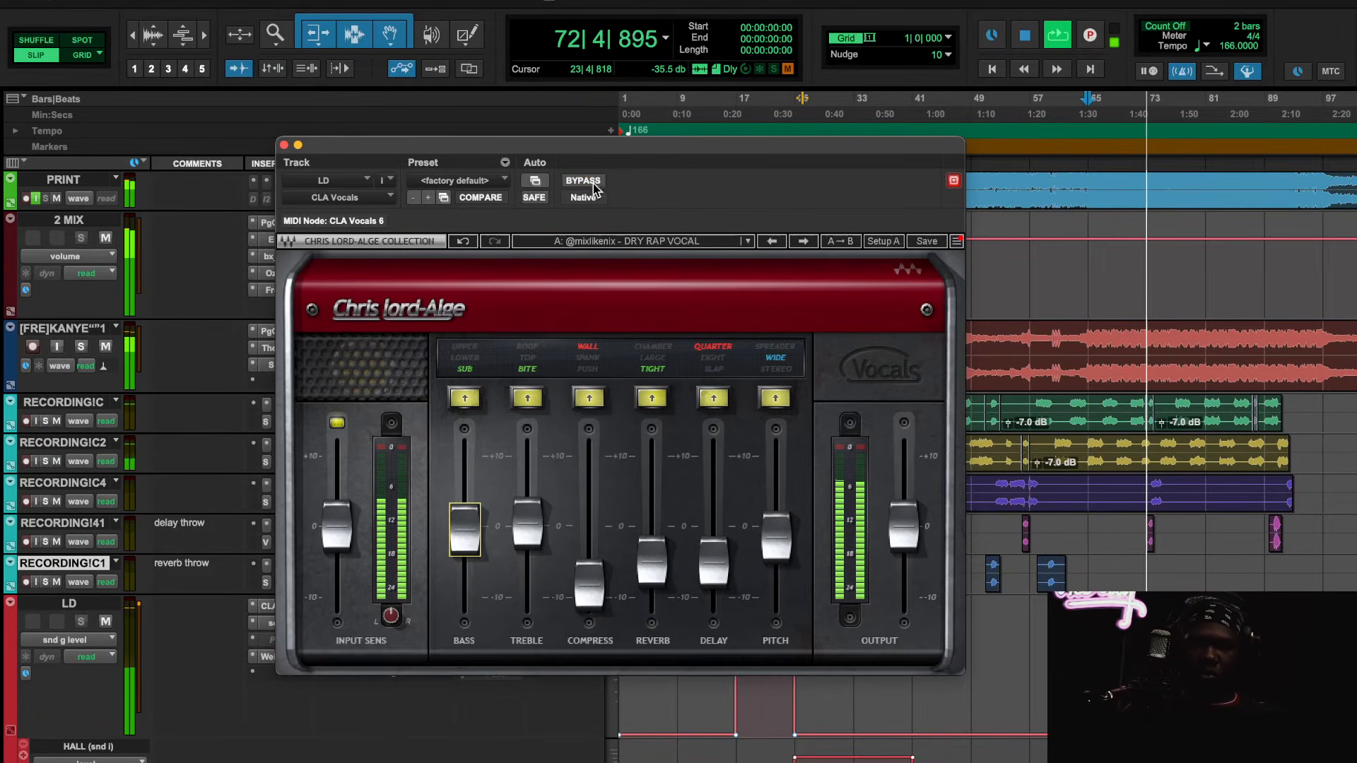
mouse_move(908, 545)
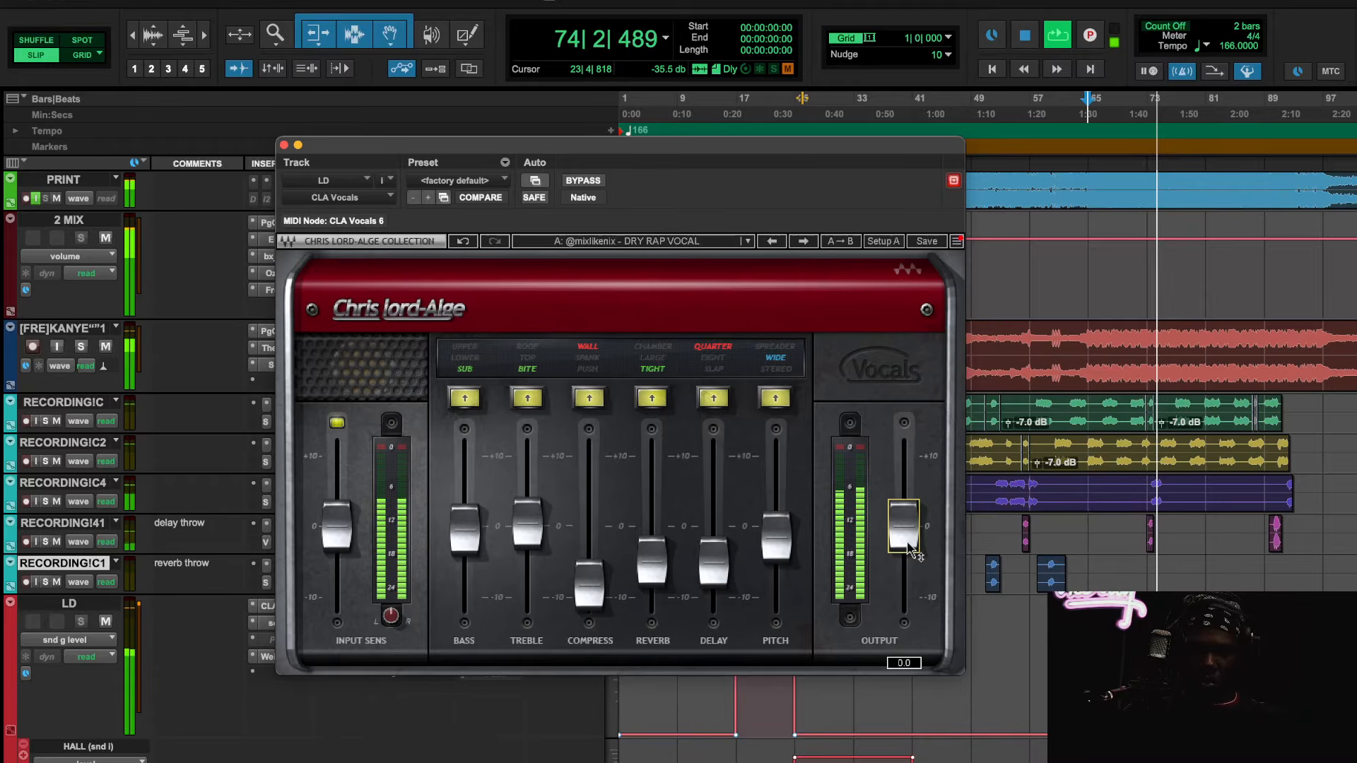
left_click_drag(912, 551, 914, 555)
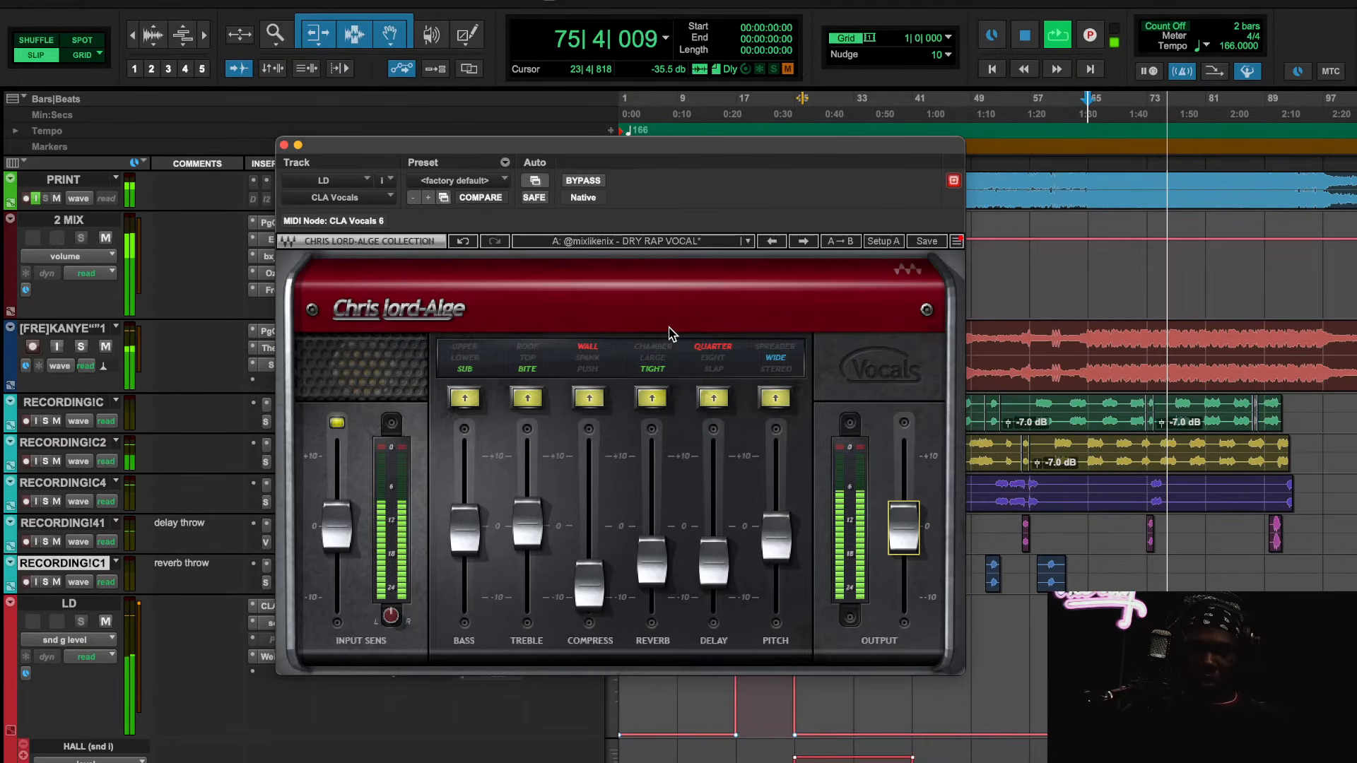
key("space")
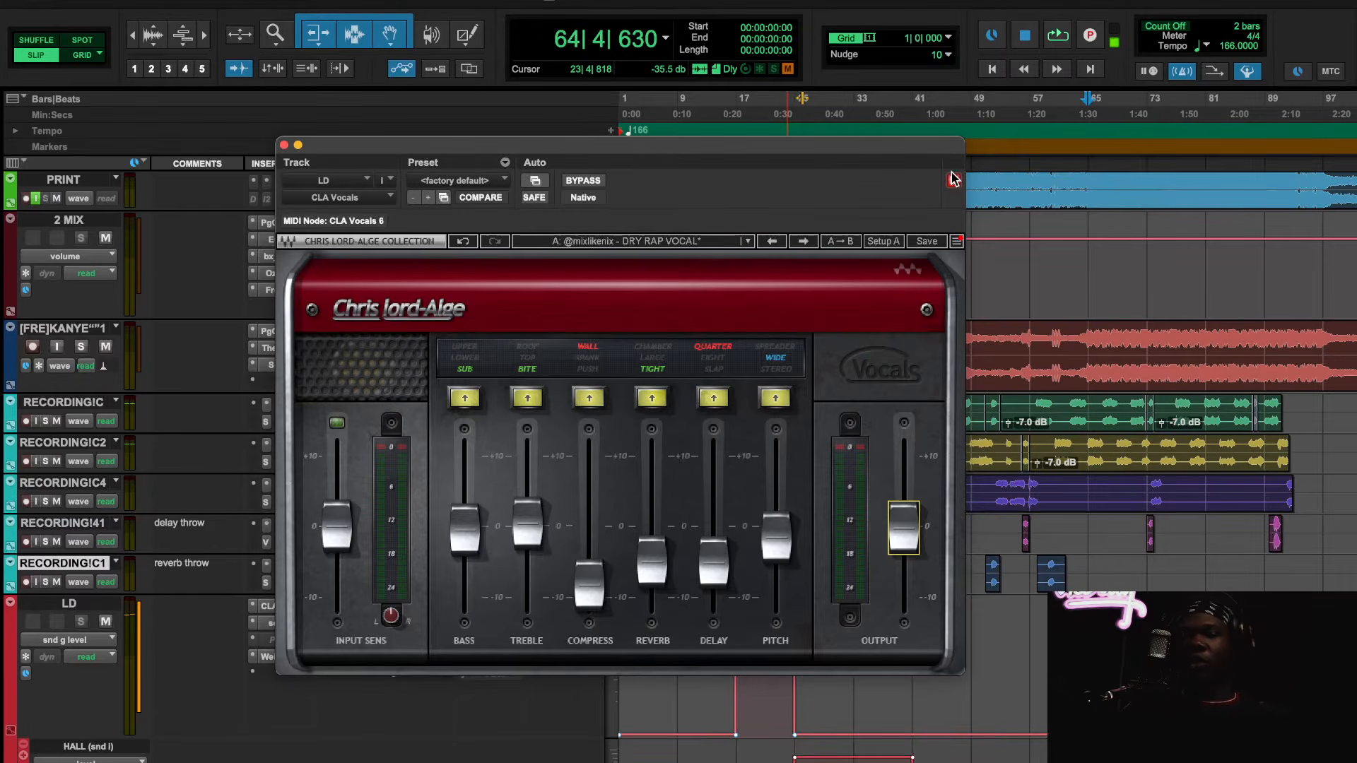
Reposition the CLA Vocals window to check the LD inserts, and select its Treble and Bass faders.
left_click_drag(833, 147, 1209, 181)
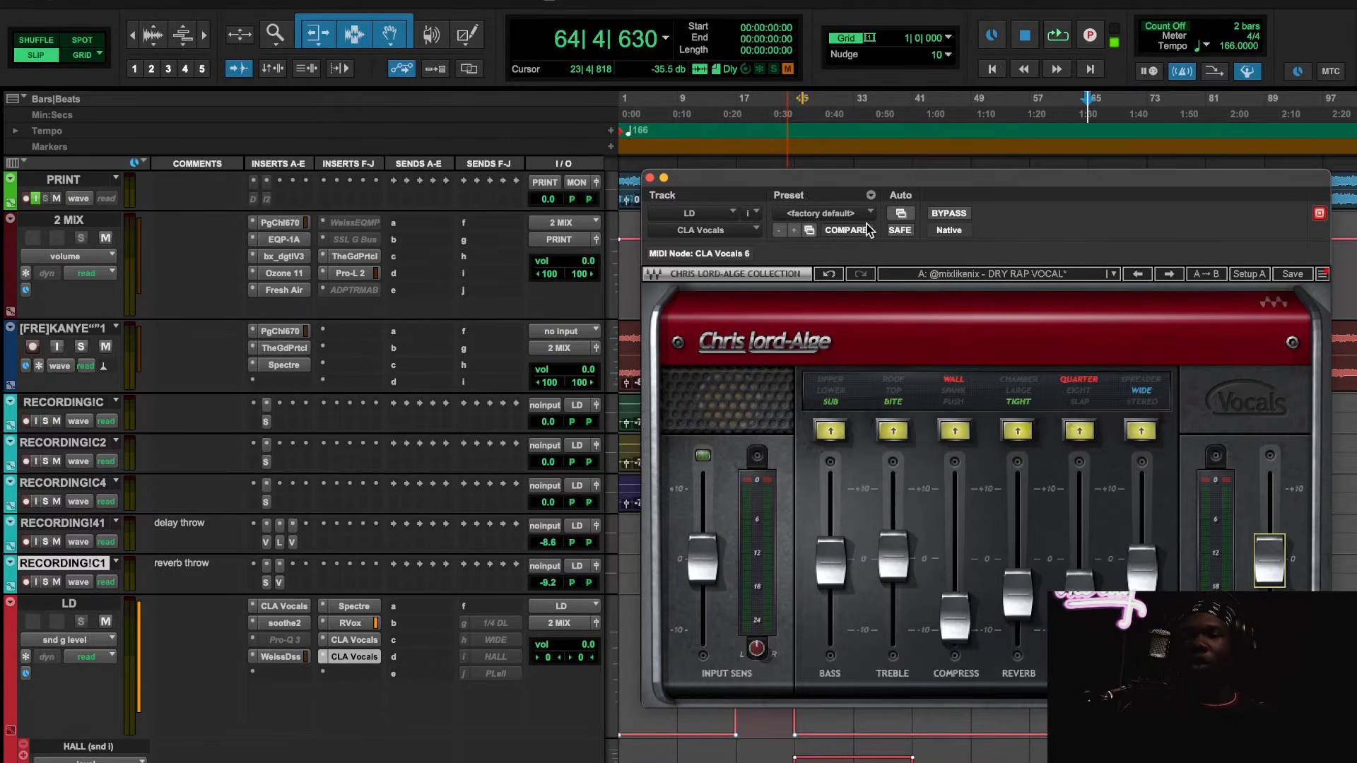
left_click_drag(992, 183, 599, 186)
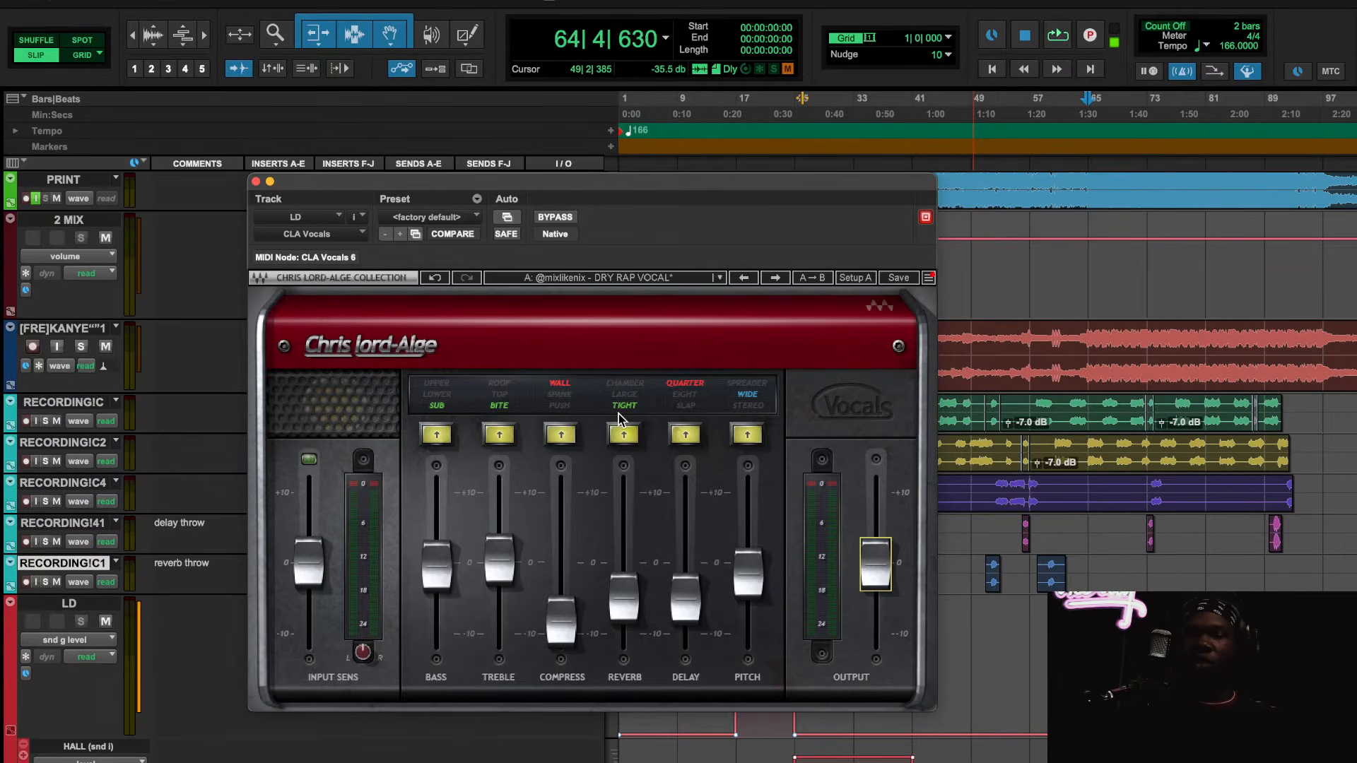
left_click(496, 574)
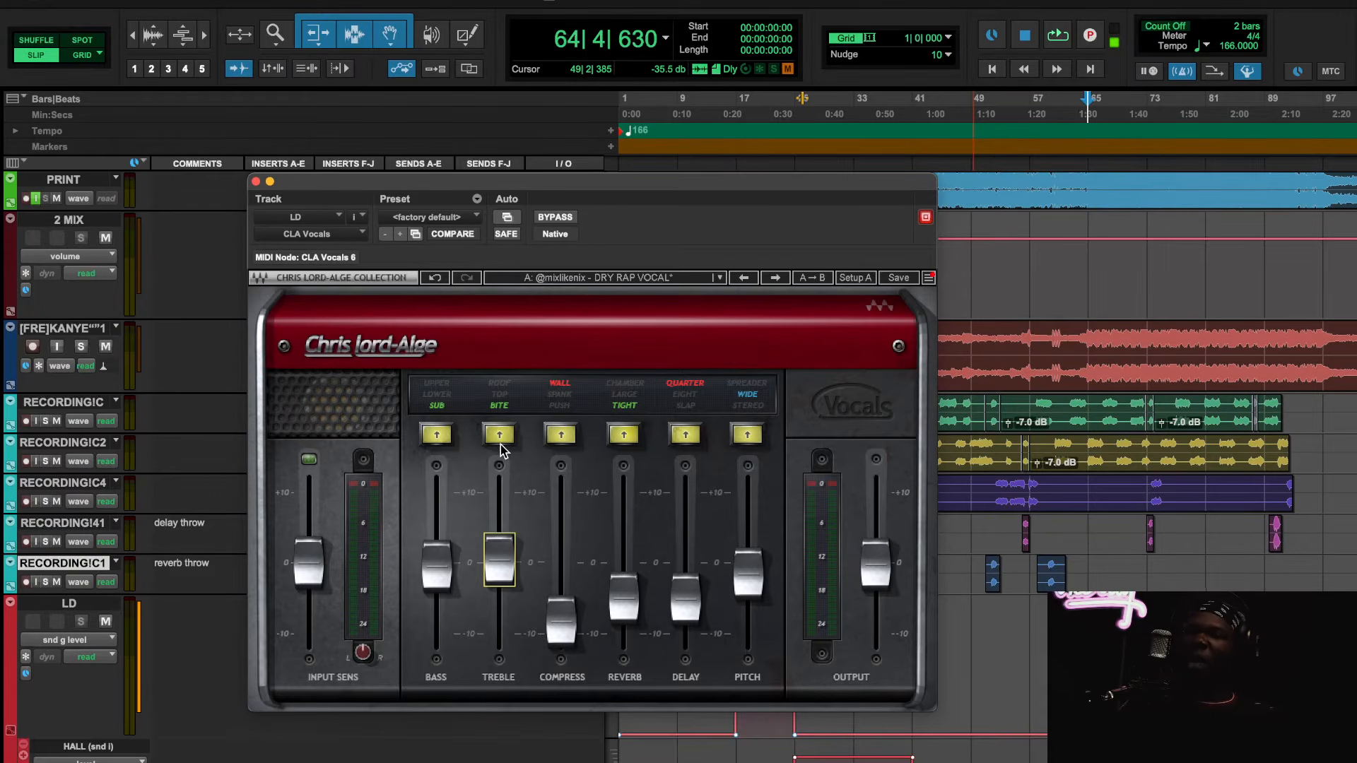
left_click(428, 566)
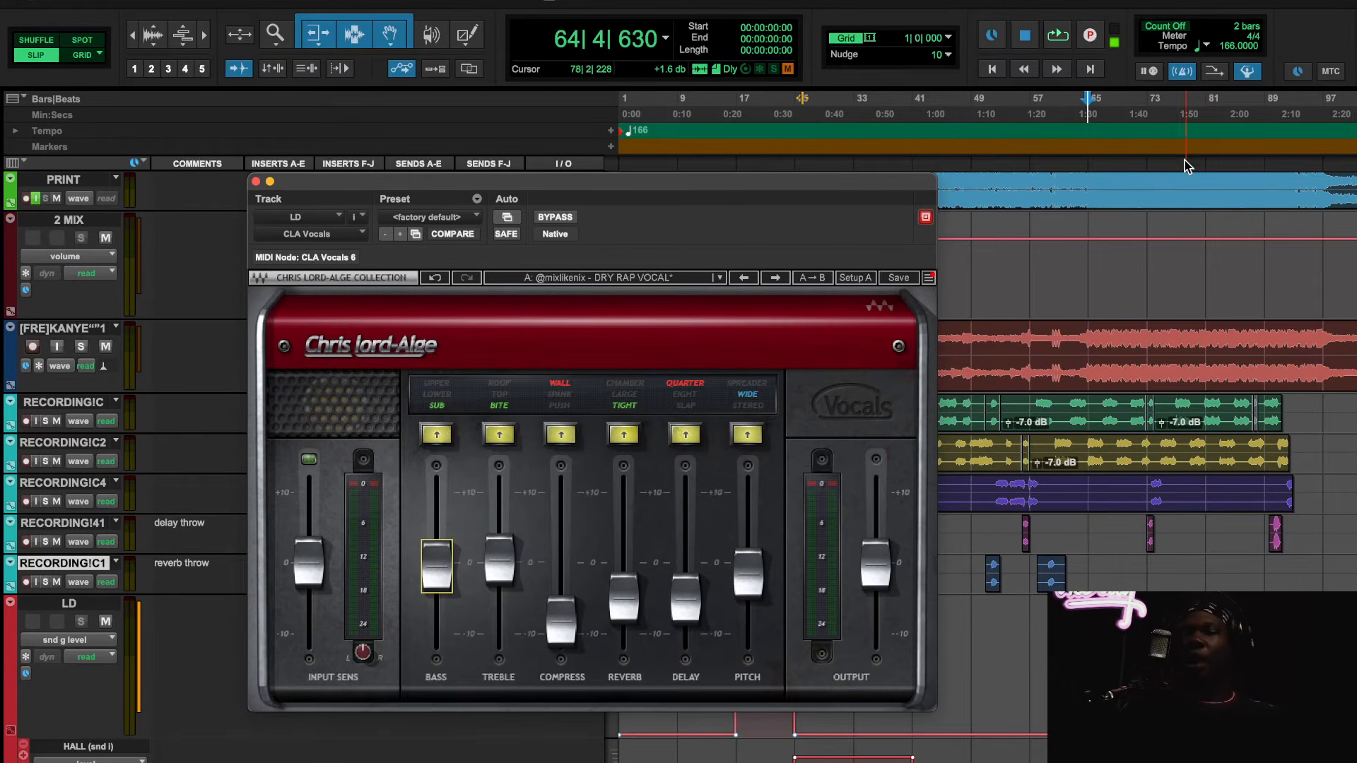
Play the song, skip ahead to about bars 72 and 79, and compare DRY RAP VOCAL bypassed and active.
left_click(1202, 132)
key("space")
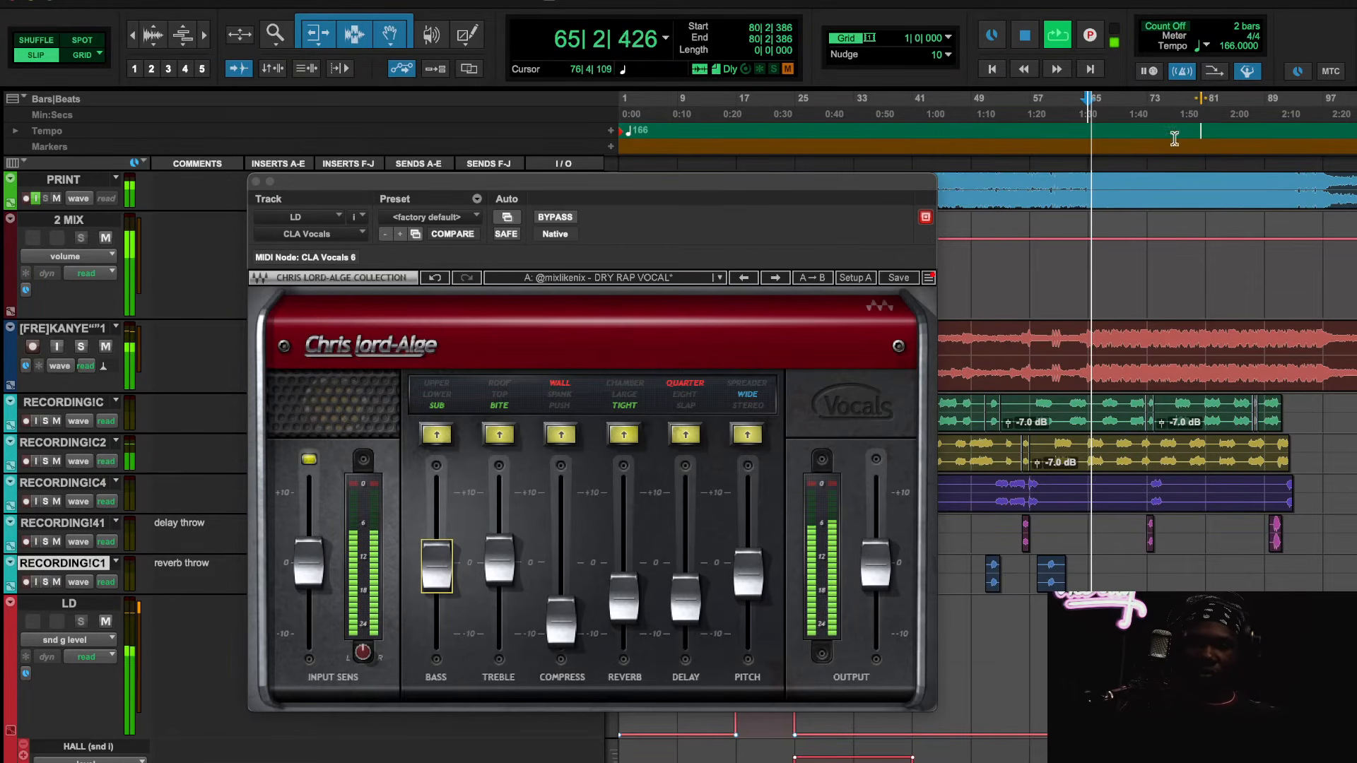
left_click(1140, 113)
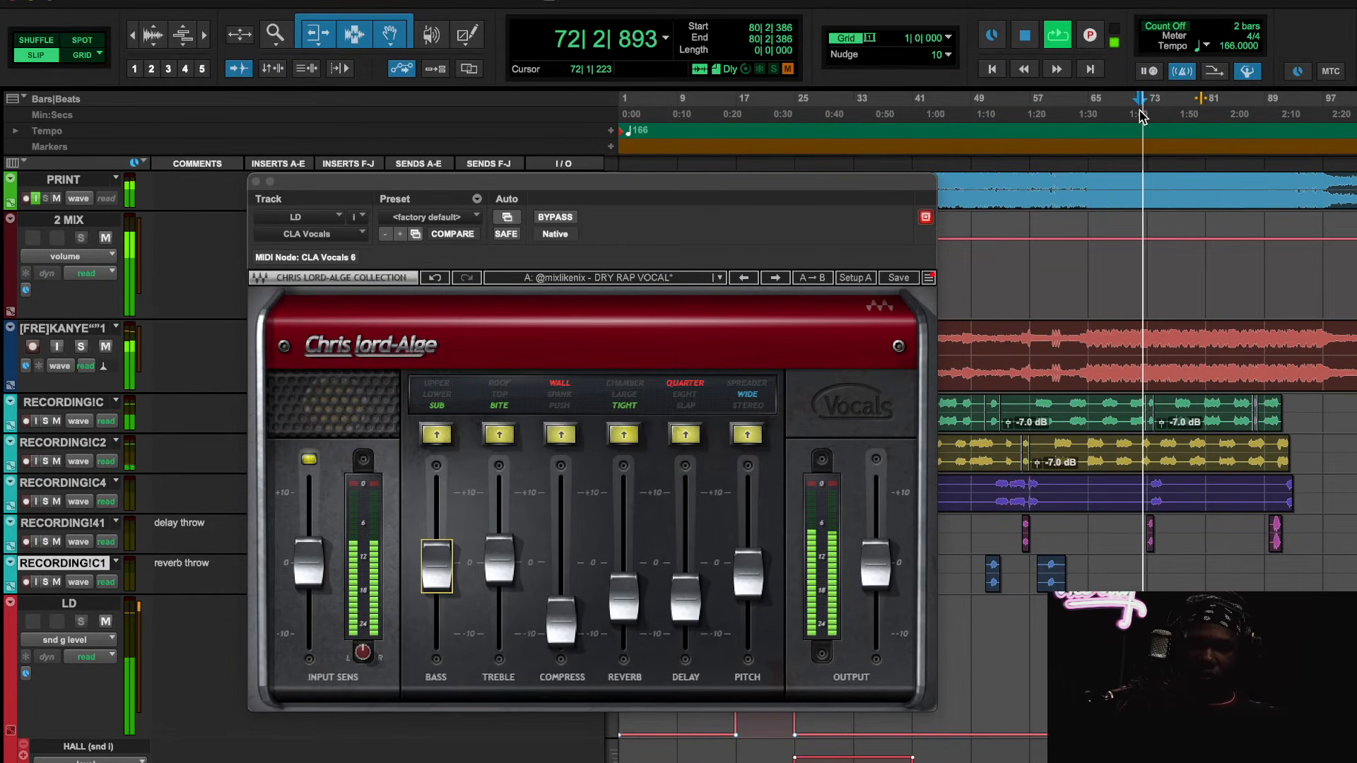
left_click(1195, 114)
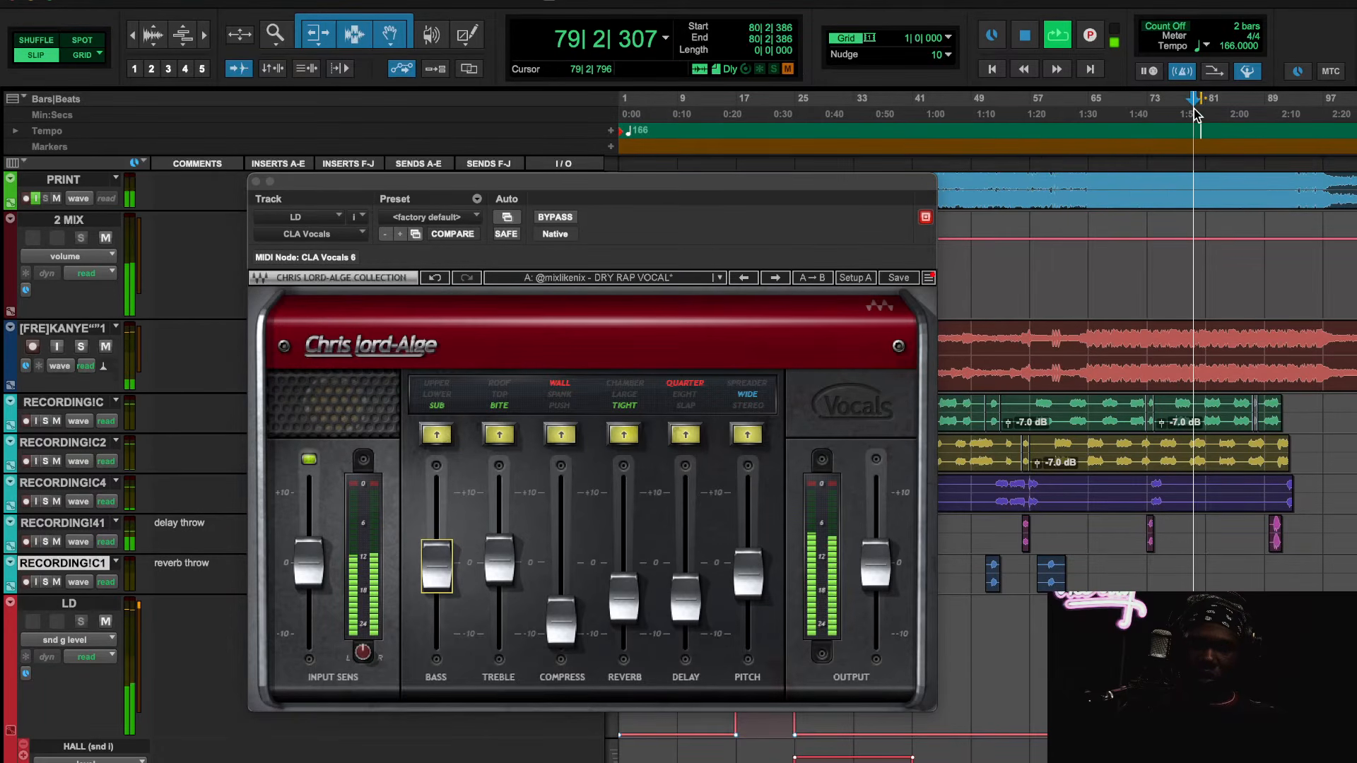
left_click(559, 219)
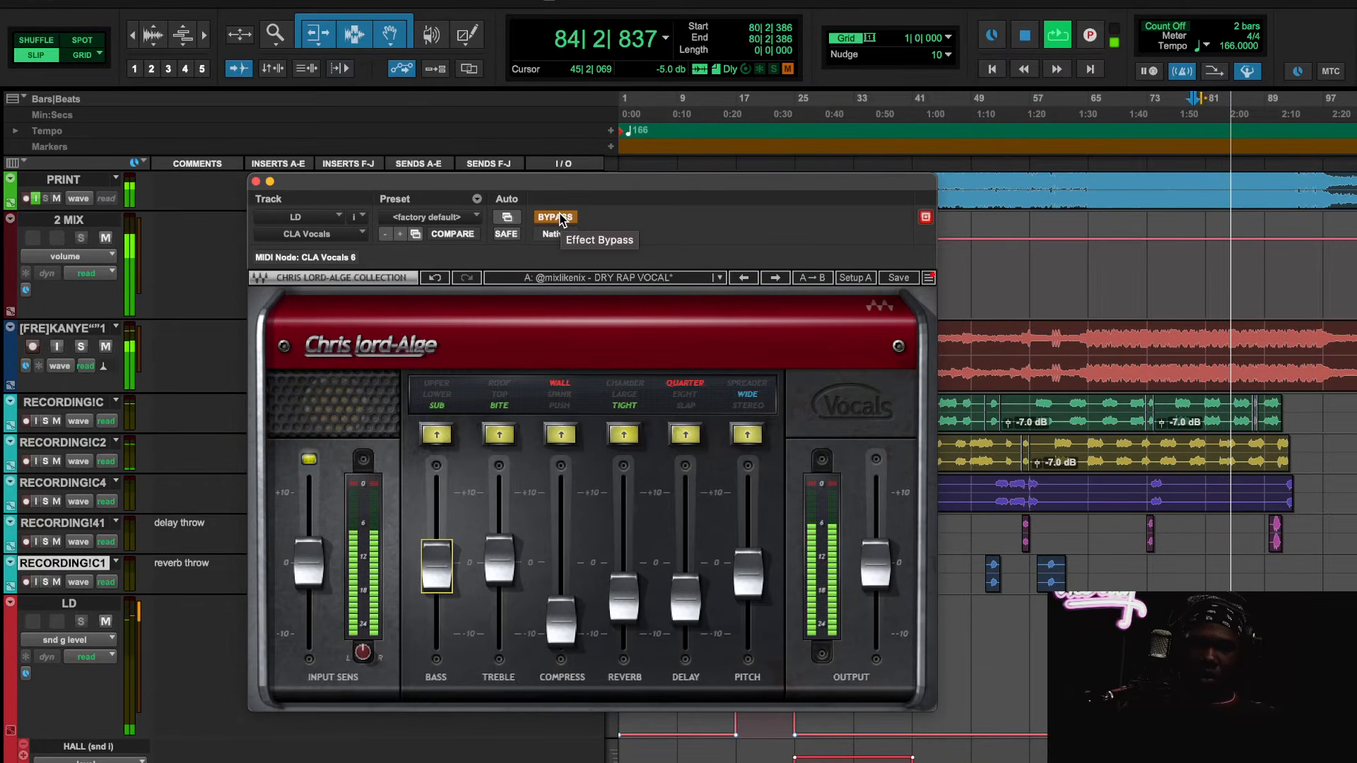
left_click(561, 218)
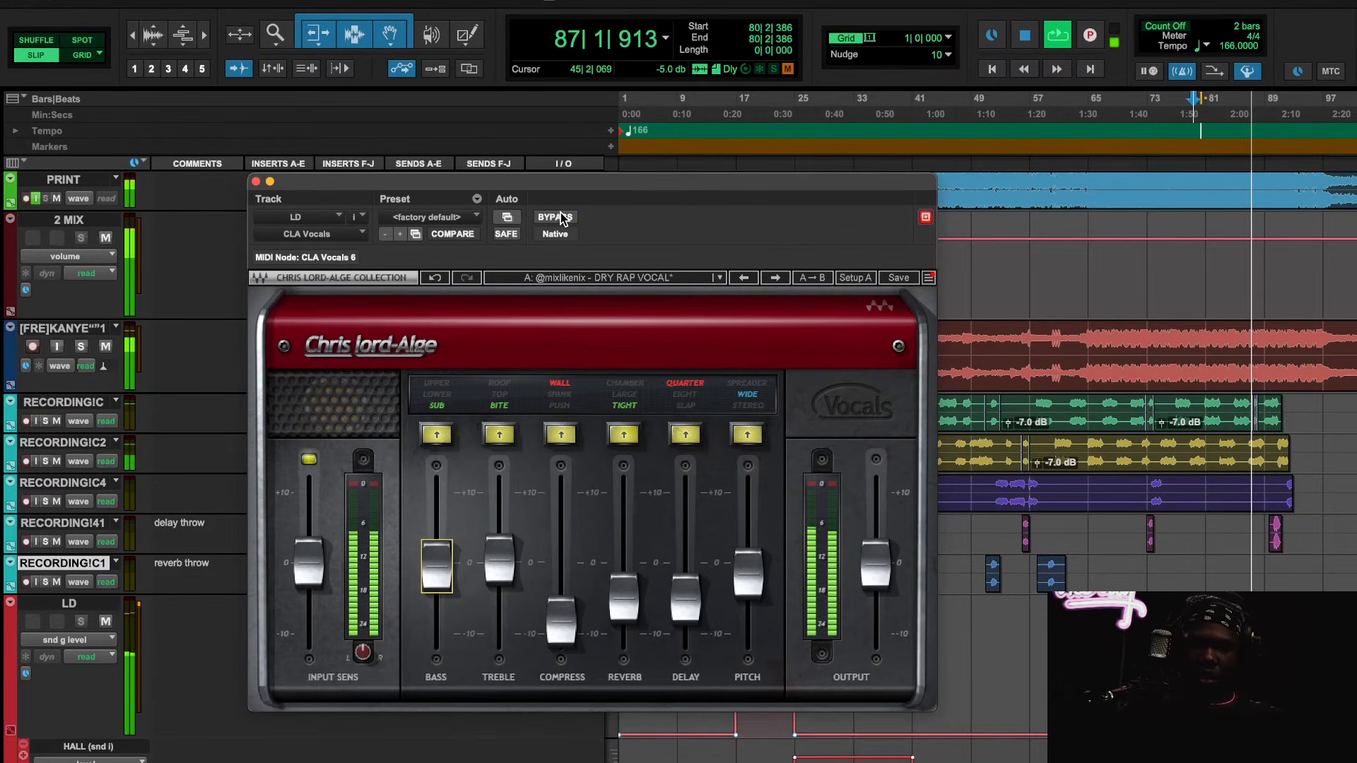
key("space")
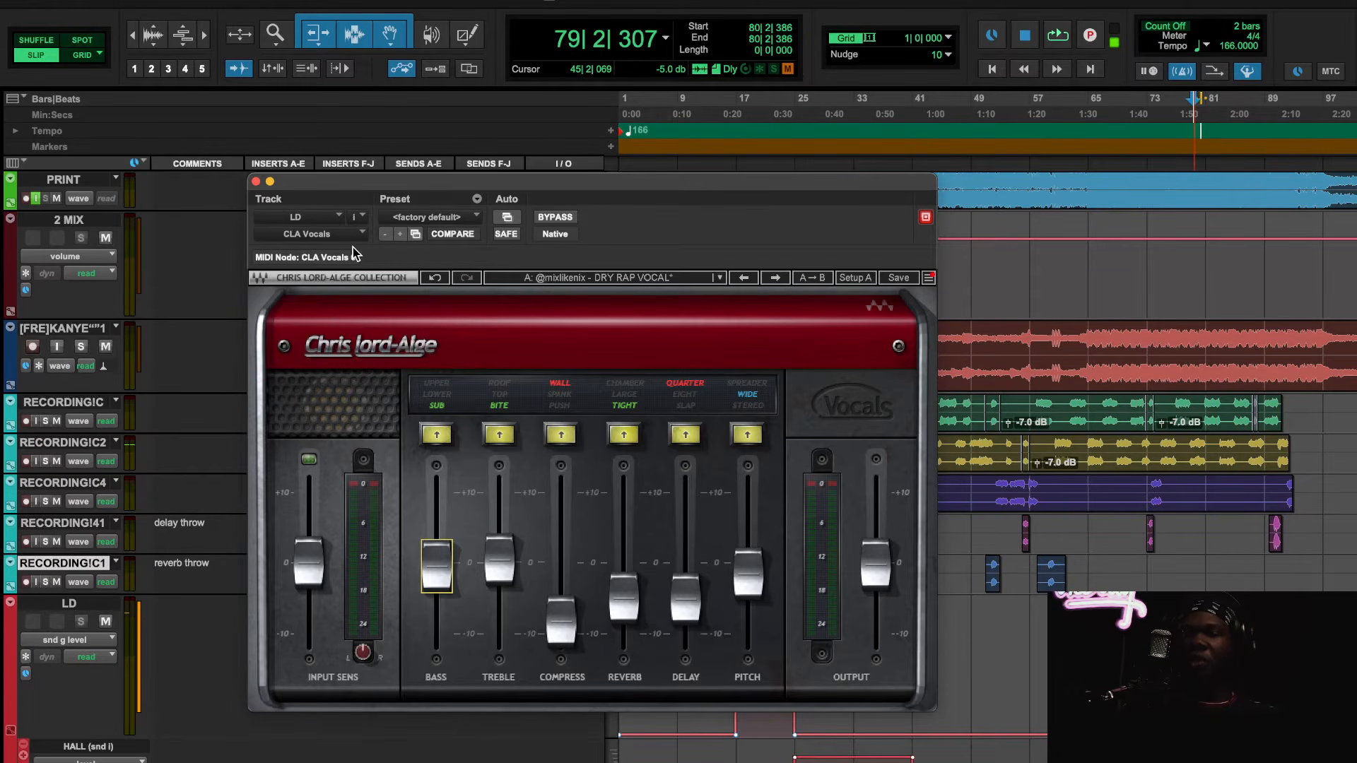
left_click(256, 182)
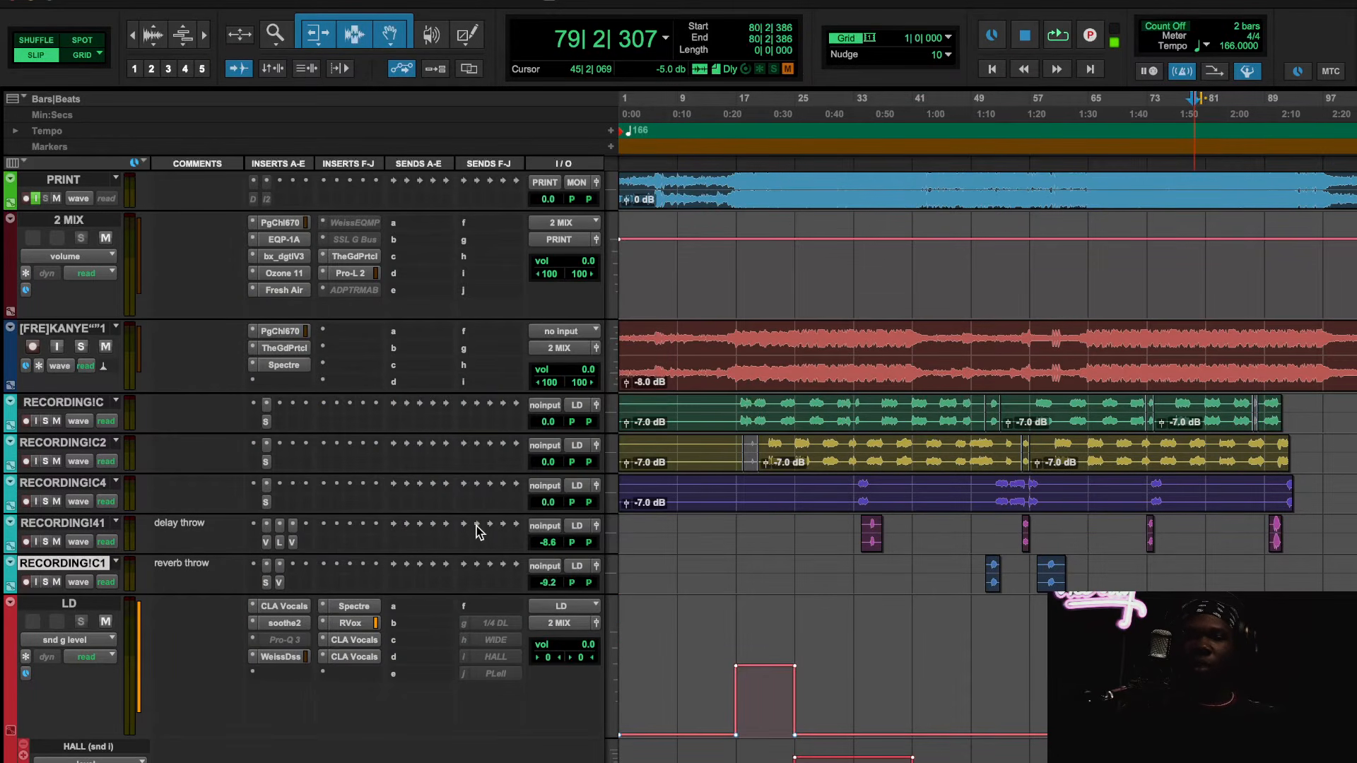
left_click(365, 656)
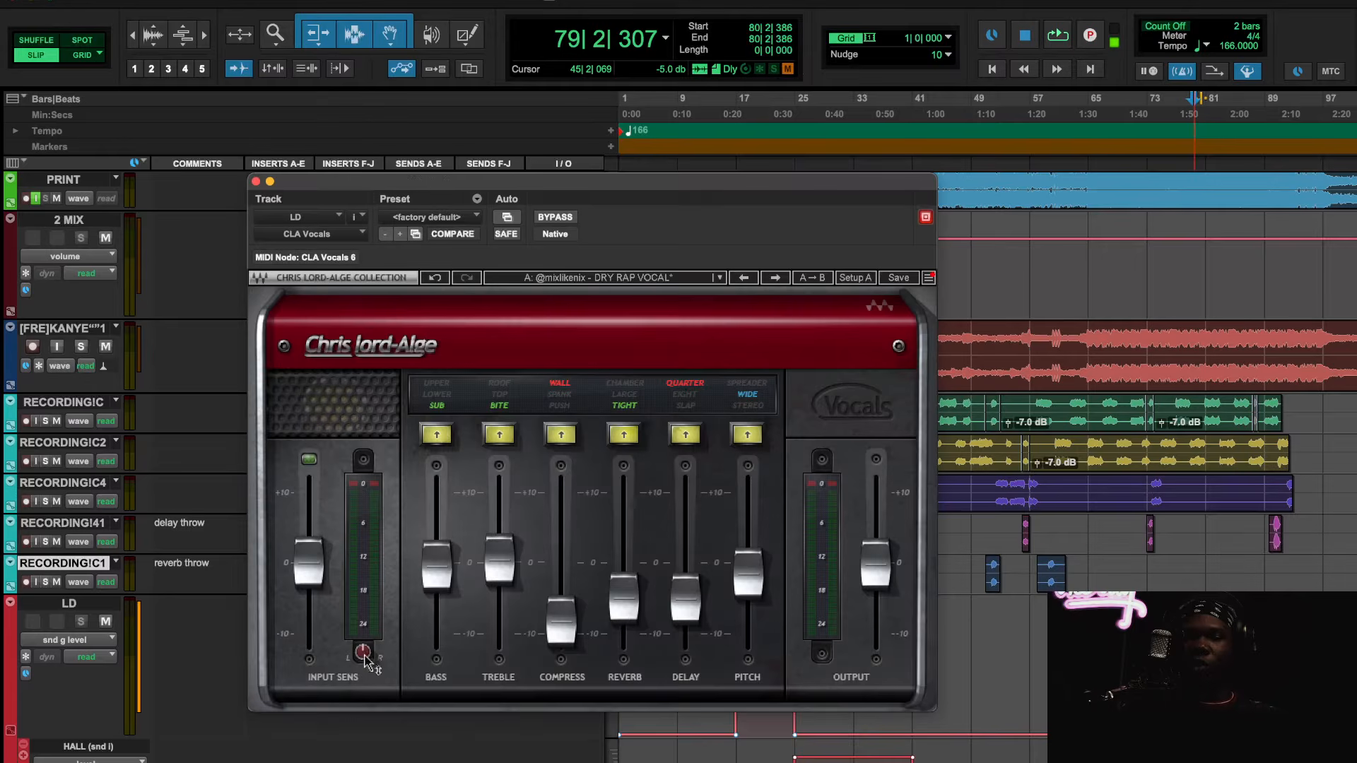
left_click(587, 275)
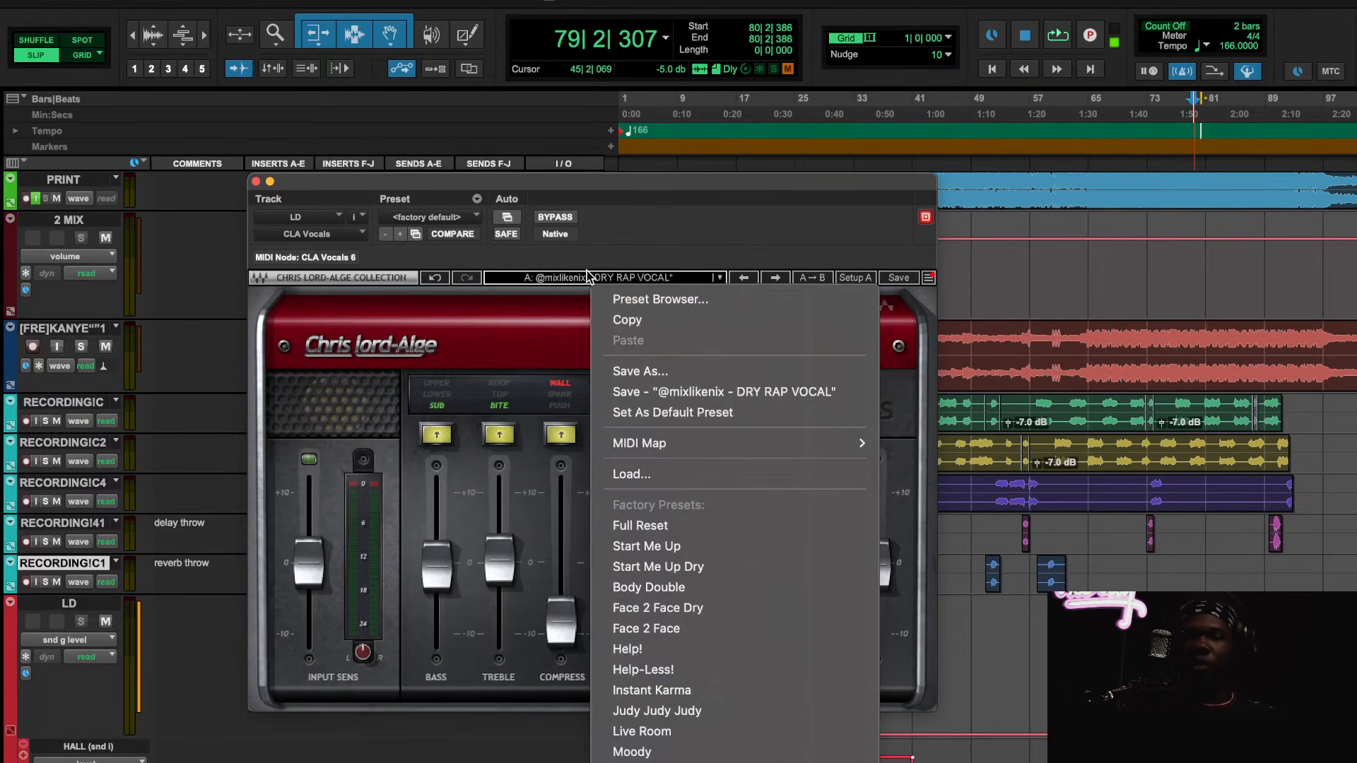
left_click(672, 762)
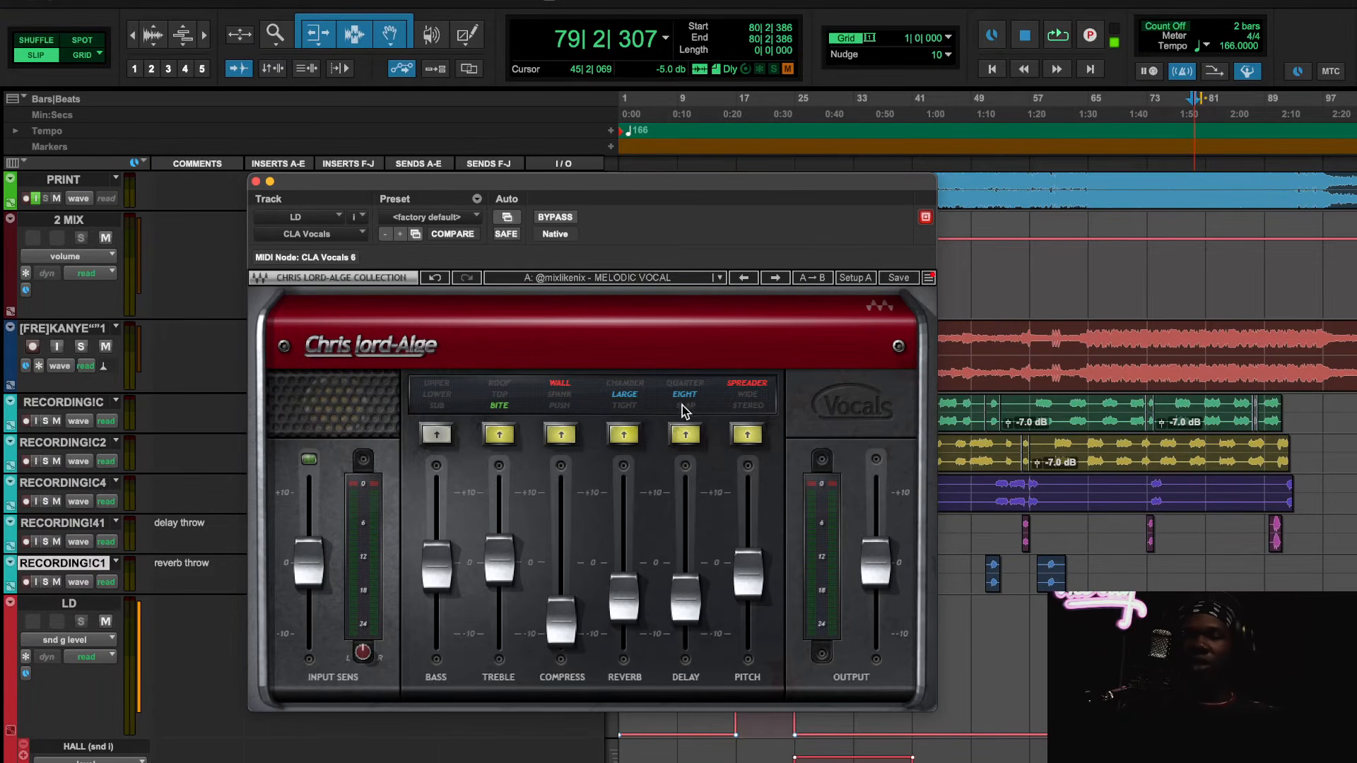
left_click(499, 560)
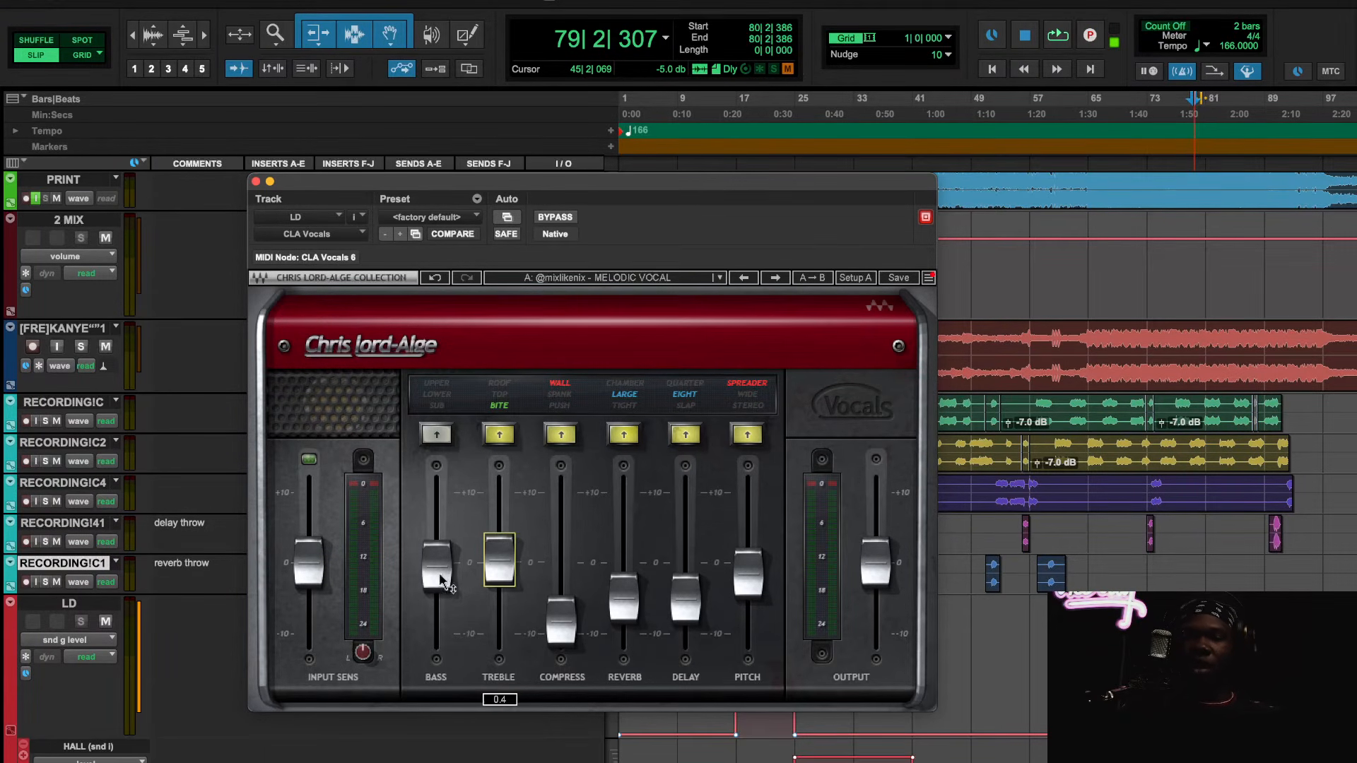
left_click(438, 569)
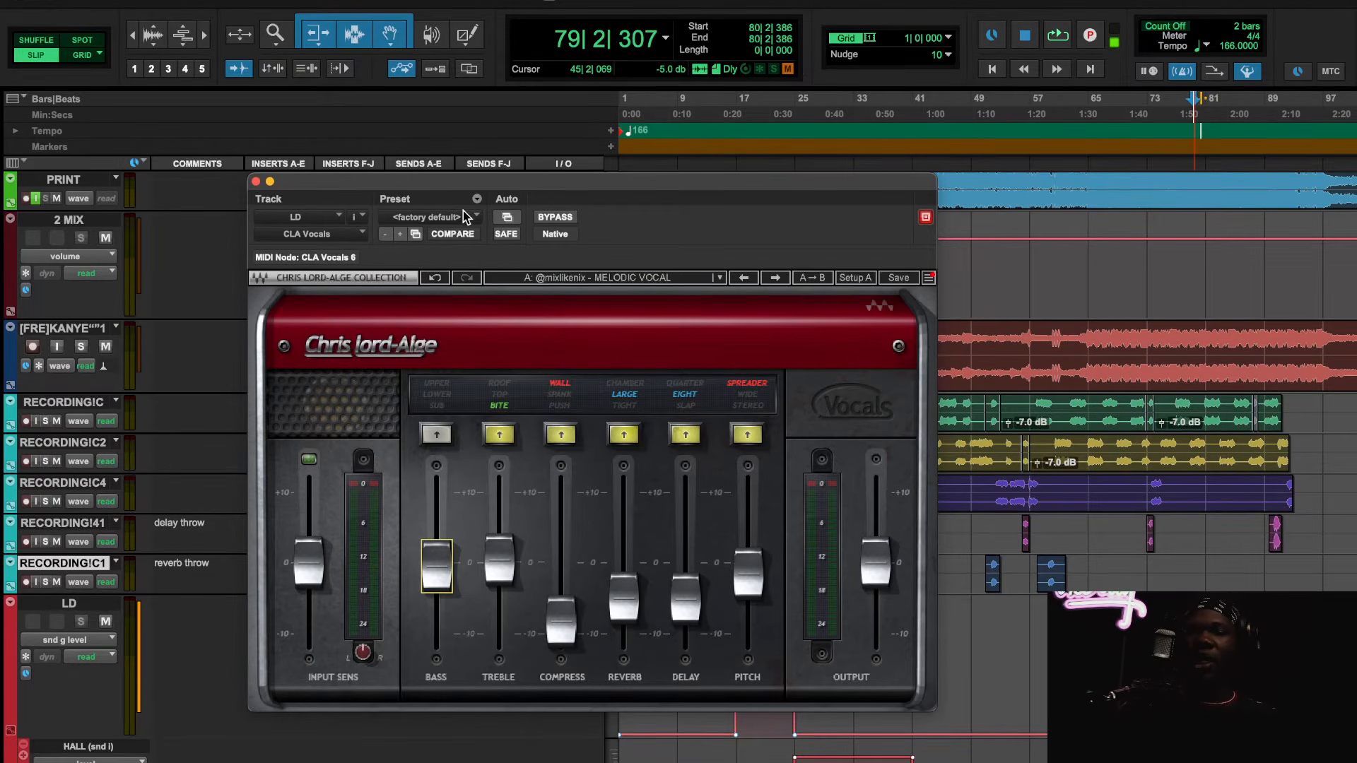
Close this plug-in and open the CLA Vocals insert on the ALBUMDRAK31 track.
left_click(256, 182)
scroll(593, 690, "down", 10)
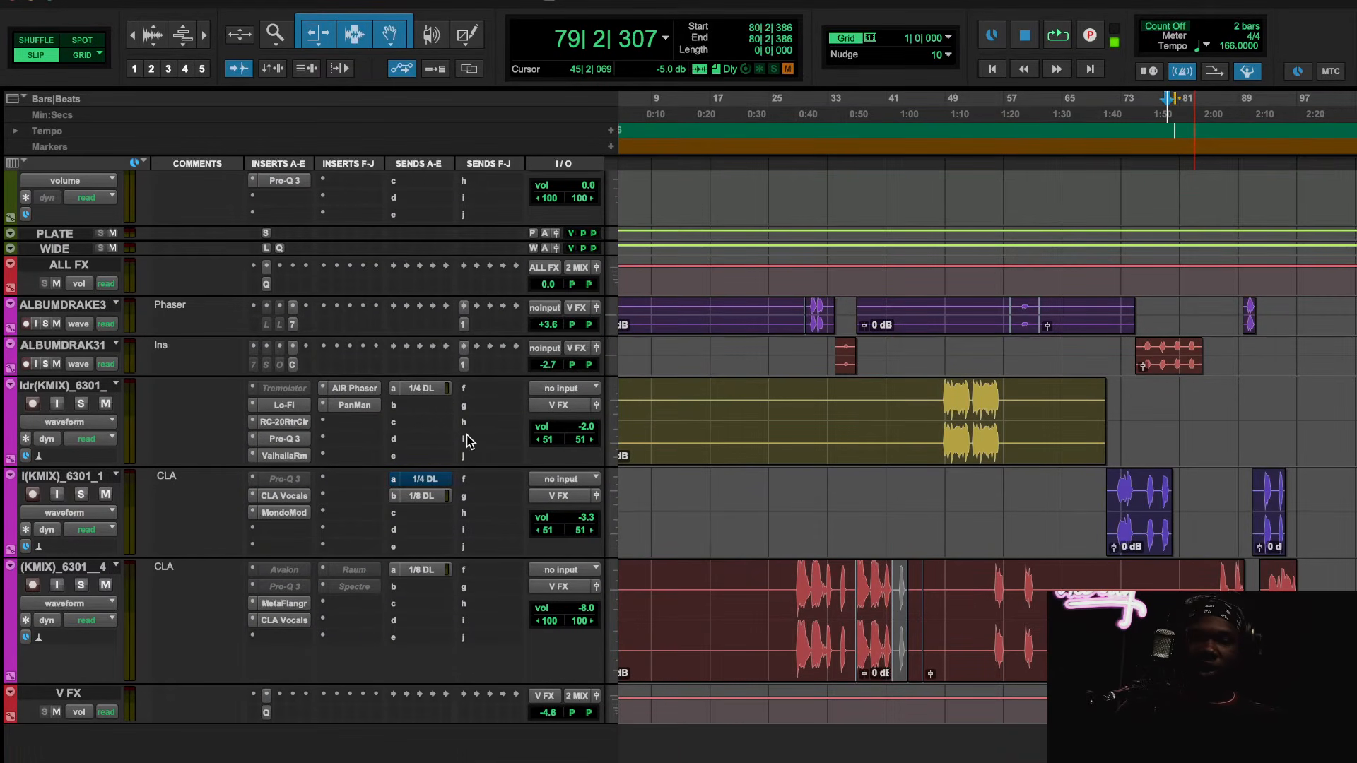
left_click(292, 366)
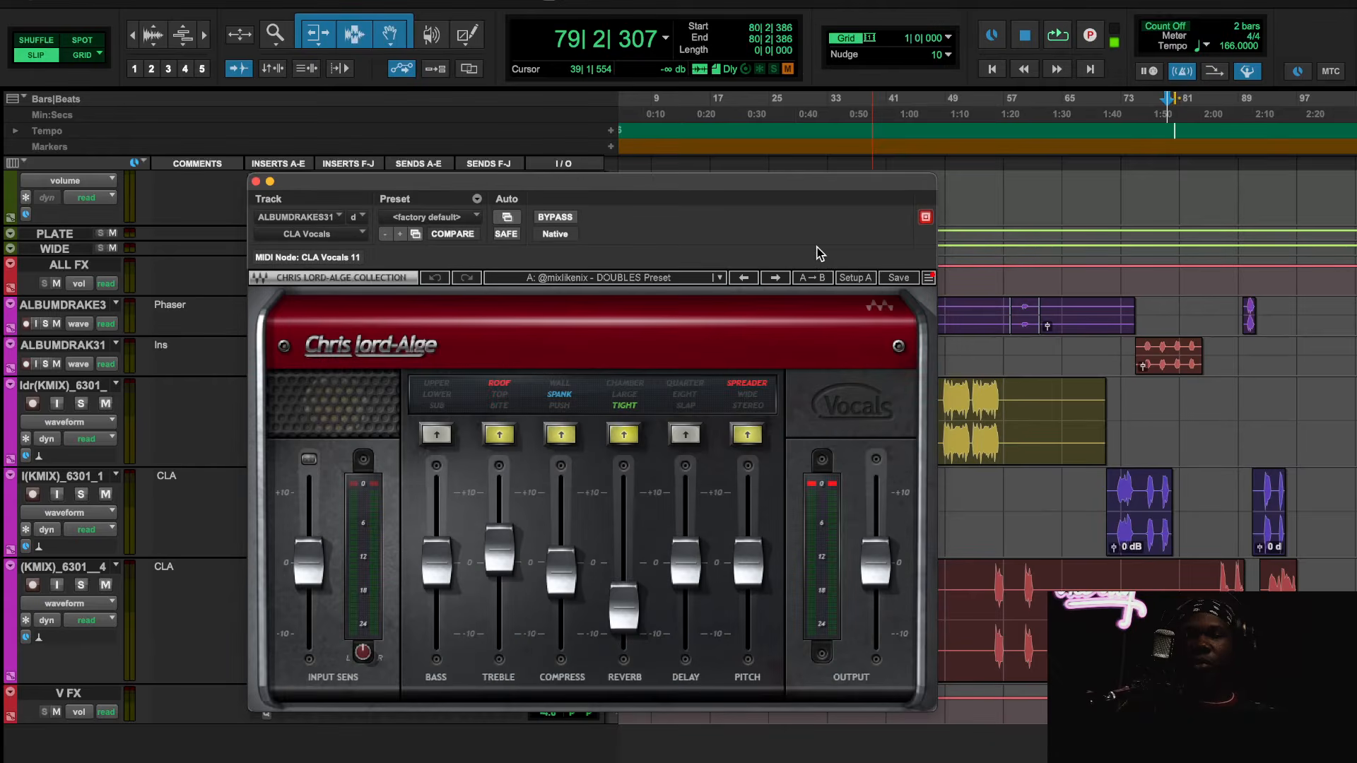
Select the Pitch fader of the DOUBLES preset and play the song from about bar 74.
left_click(1142, 116)
left_click(1131, 116)
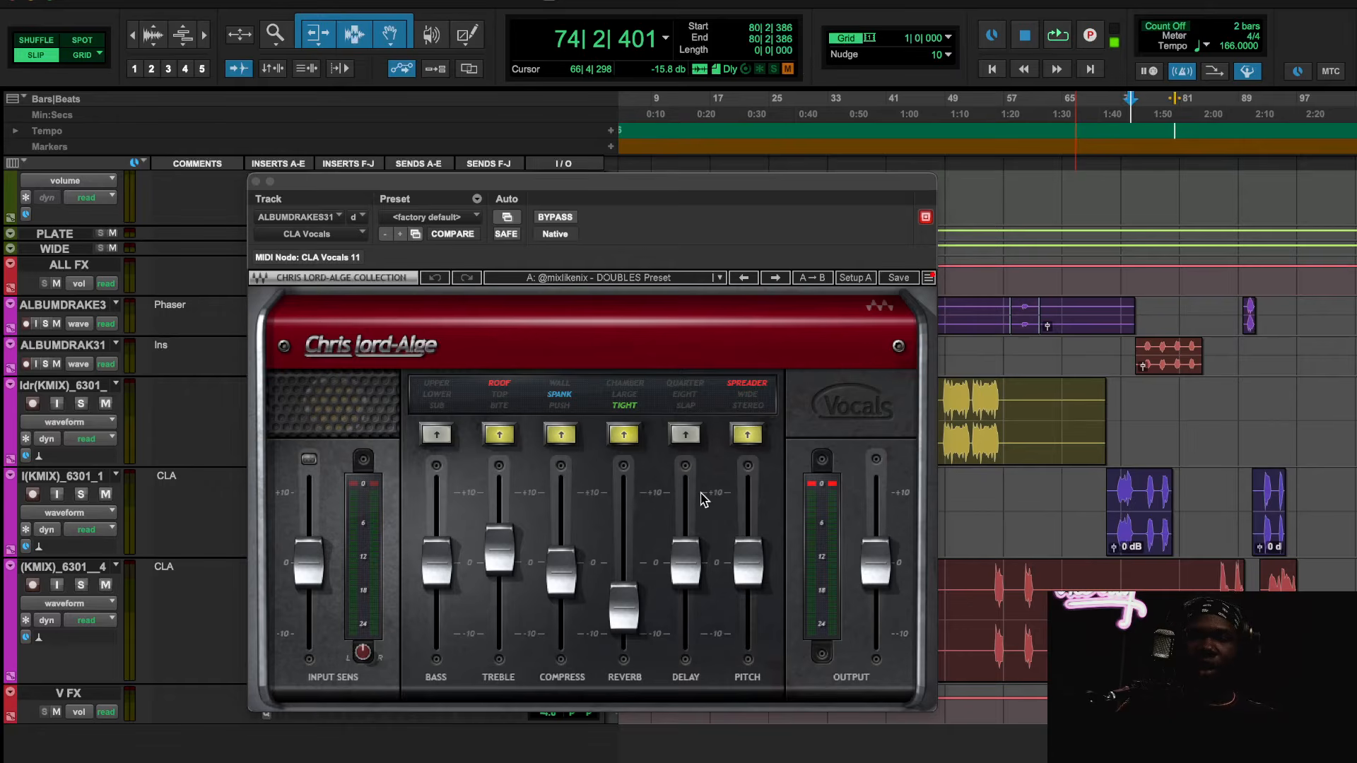
left_click(760, 560)
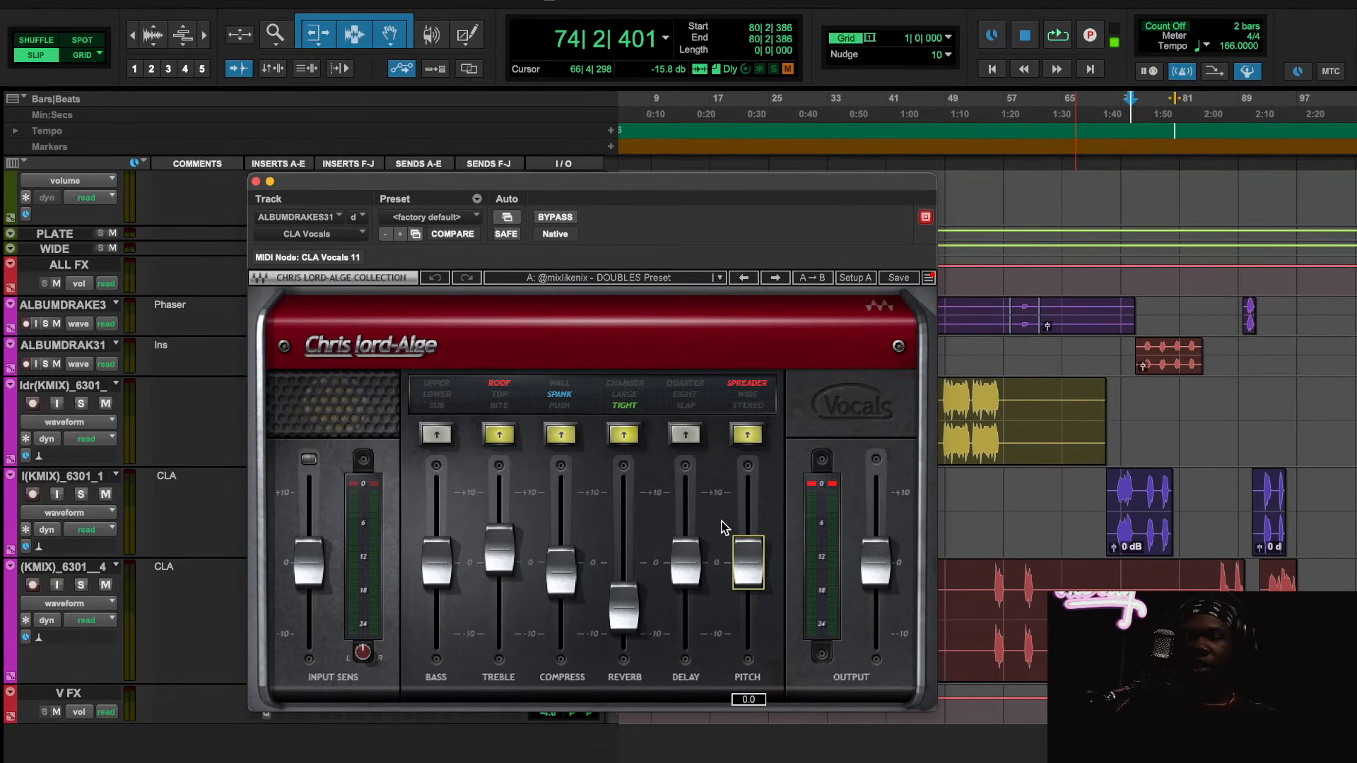
key("space")
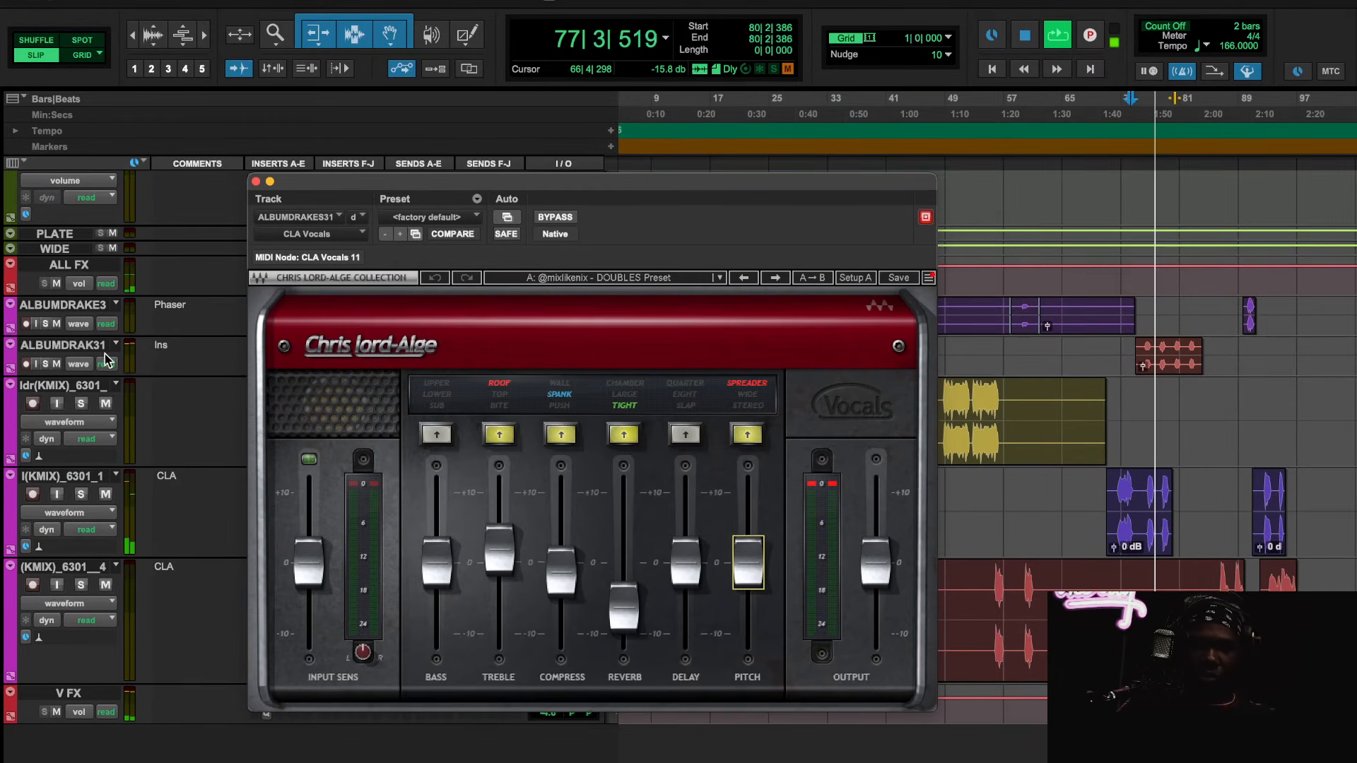
Raise the Output fader of the ALBUMDRAK31 track's CLA Vocals slightly during playback.
scroll(105, 357, "up", 5)
scroll(102, 329, "up", 3)
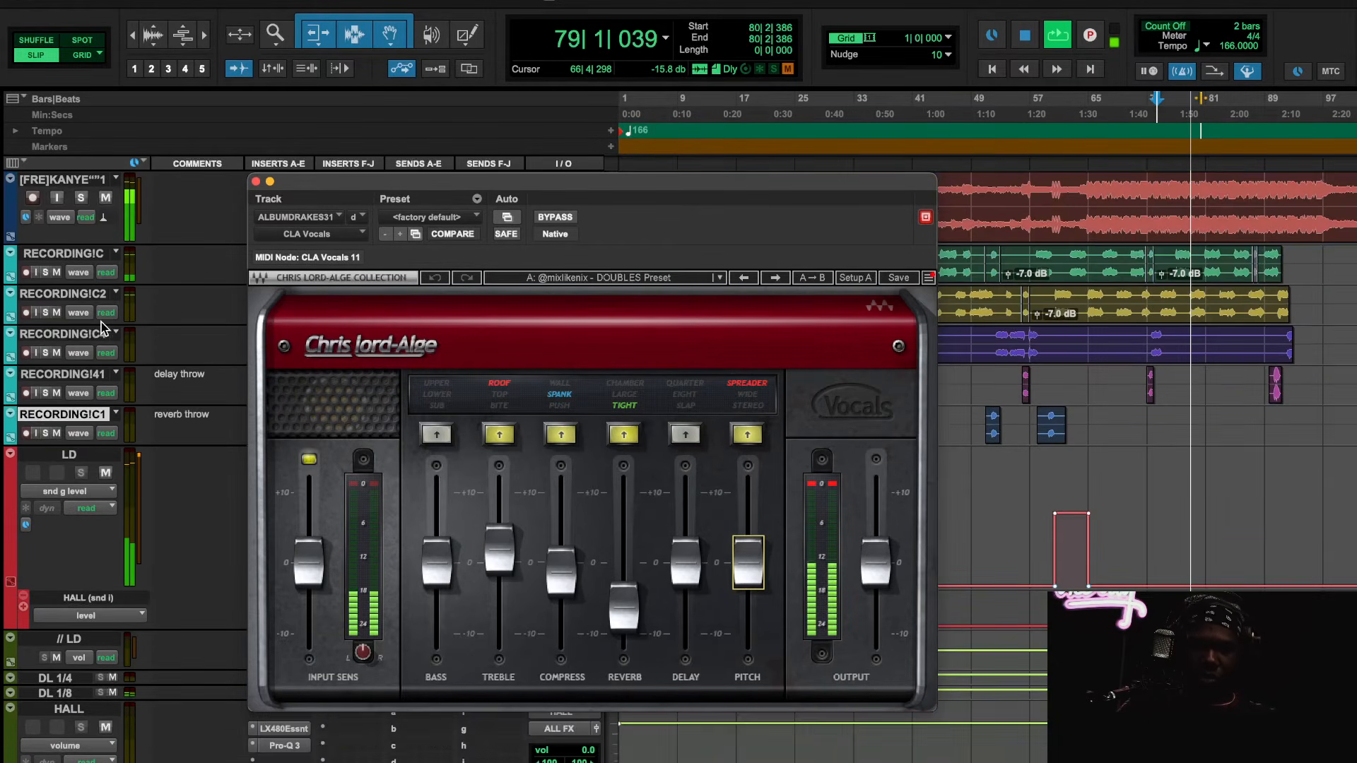
scroll(103, 329, "up", 3)
scroll(106, 350, "down", 10)
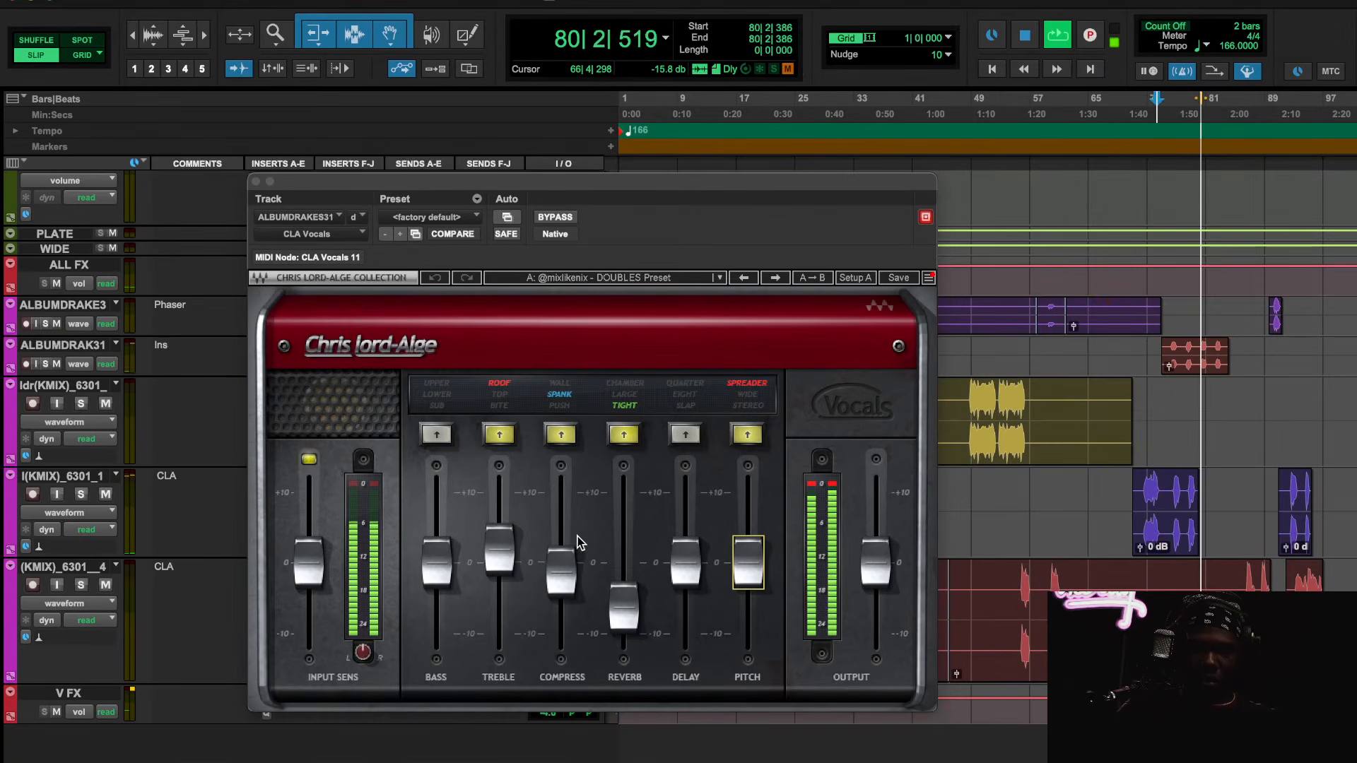
left_click_drag(876, 563, 876, 559)
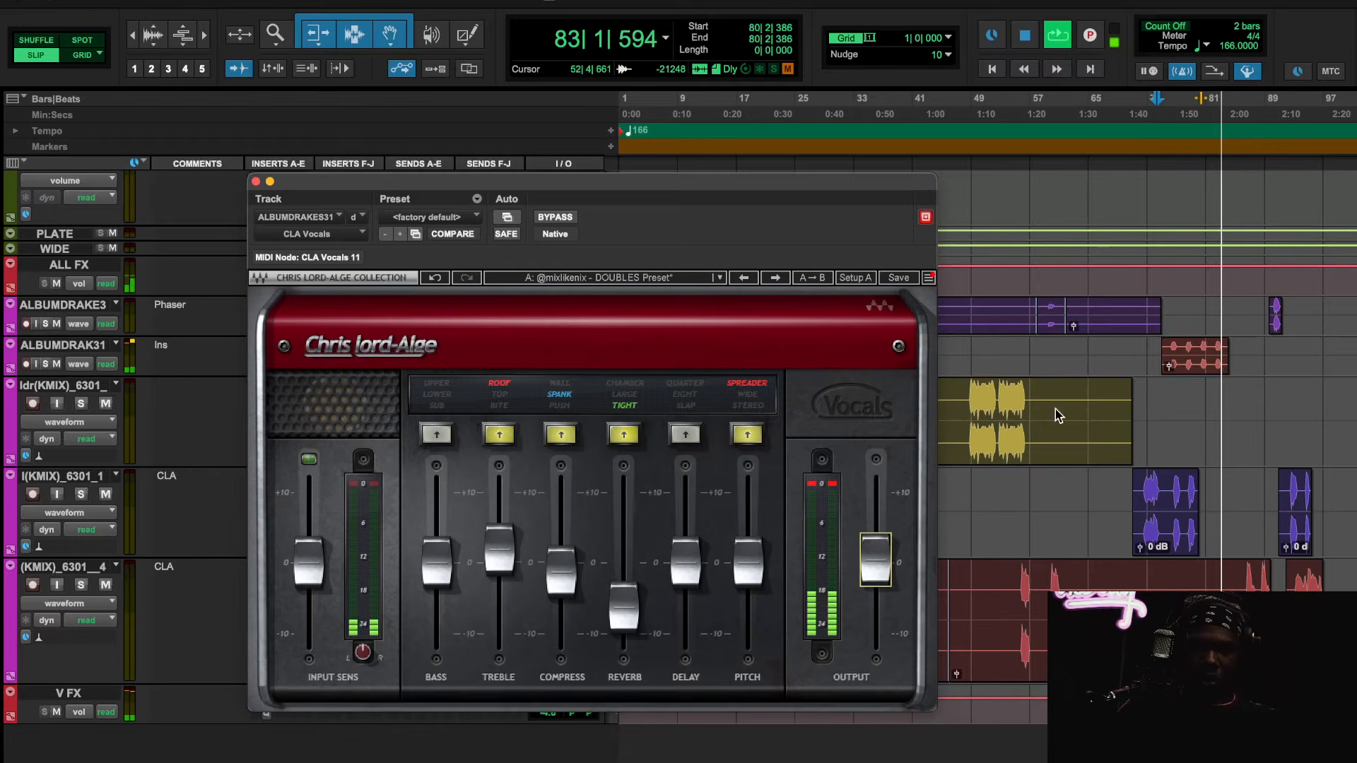
Compare the DOUBLES preset bypassed and active, unmute the [FRE]KANYE beat track and stop playback.
left_click(555, 218)
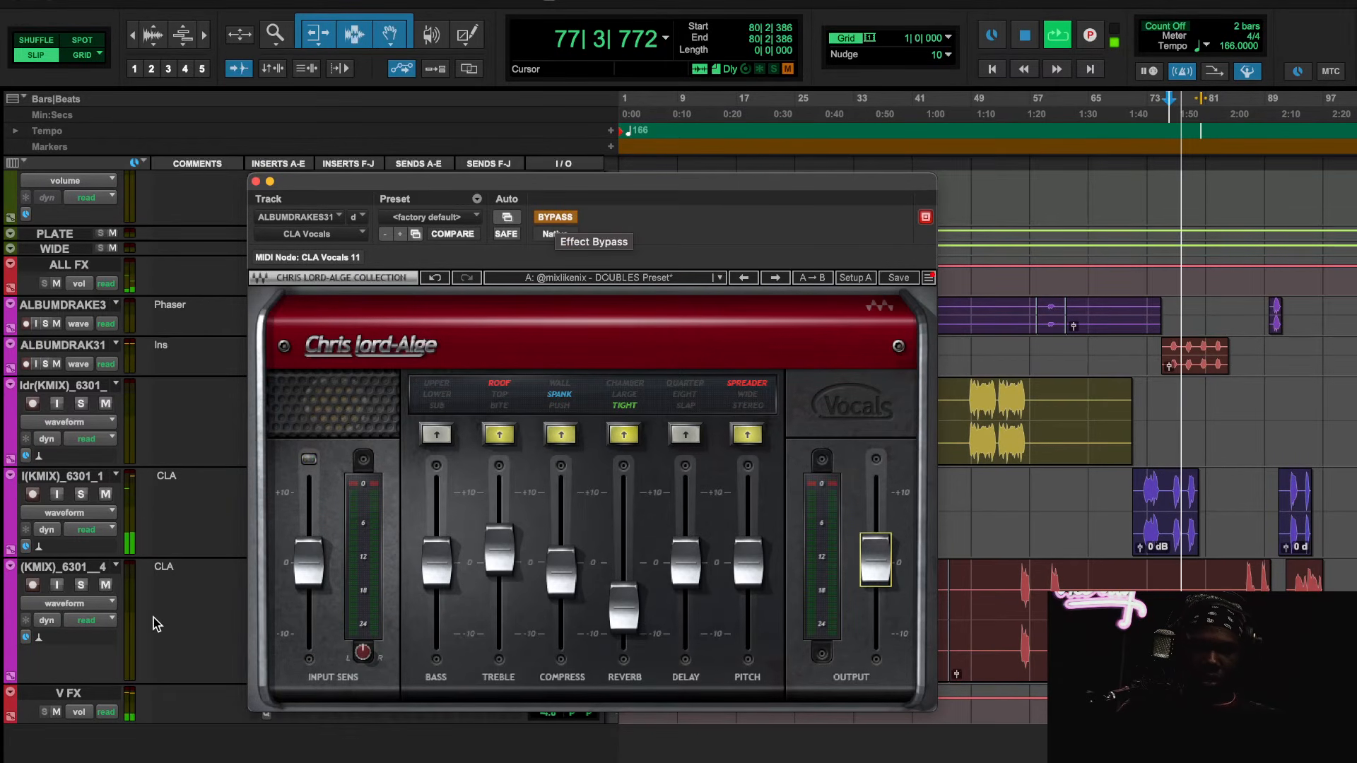
left_click(567, 219)
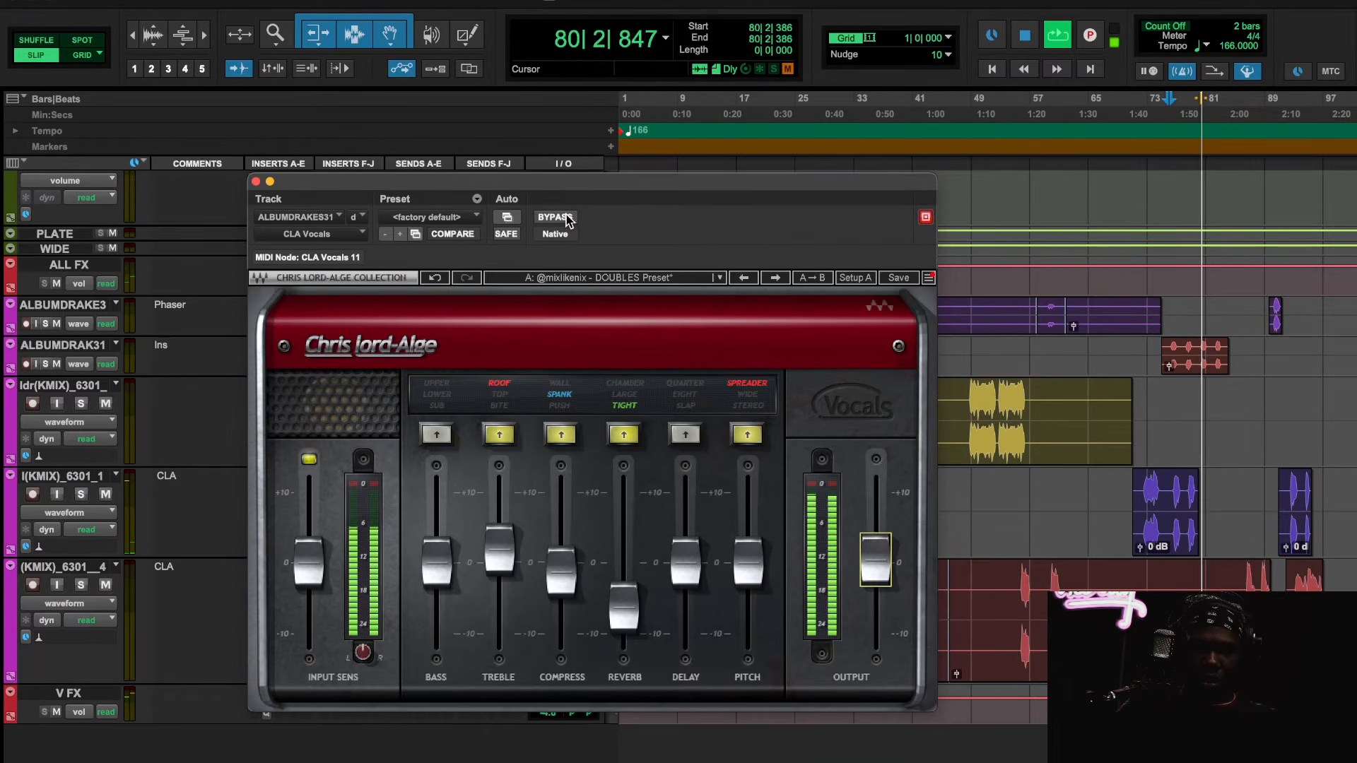
scroll(96, 274, "up", 15)
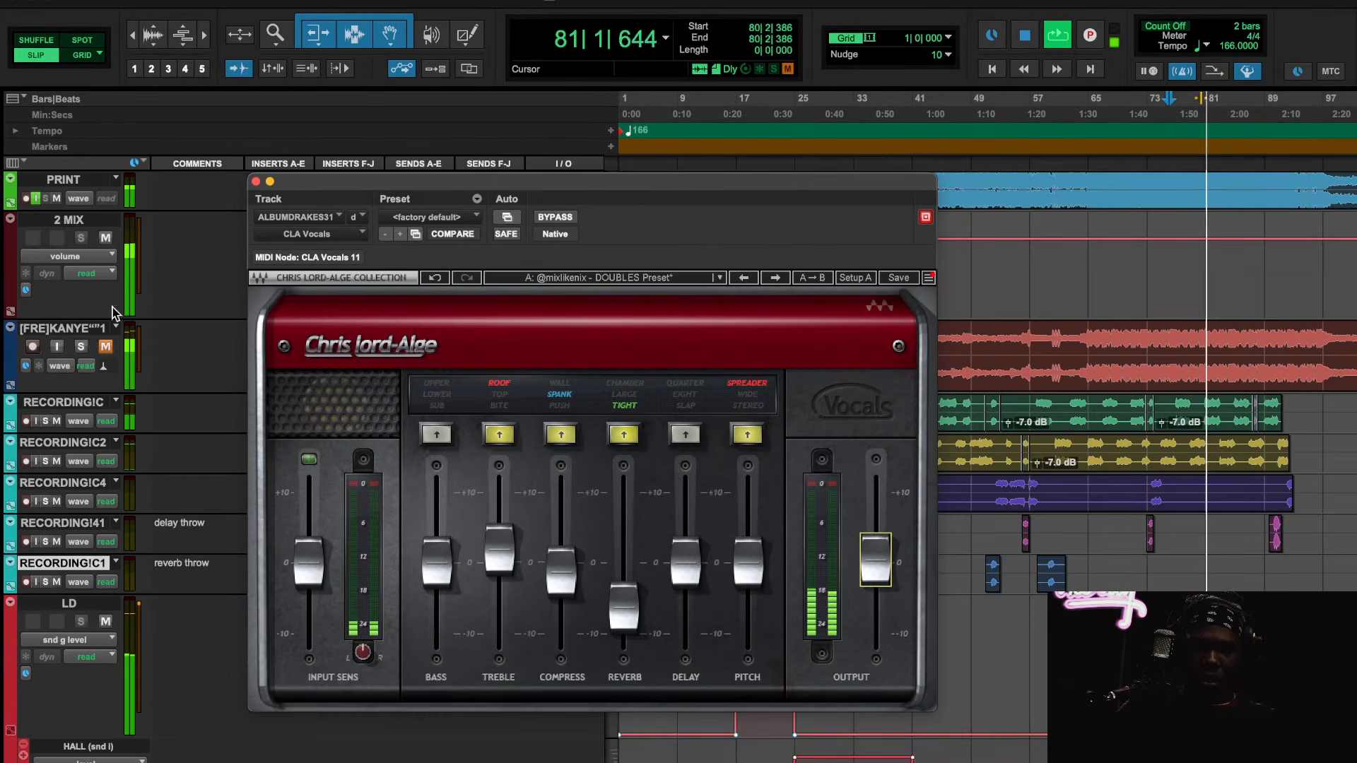
left_click(107, 347)
key("space")
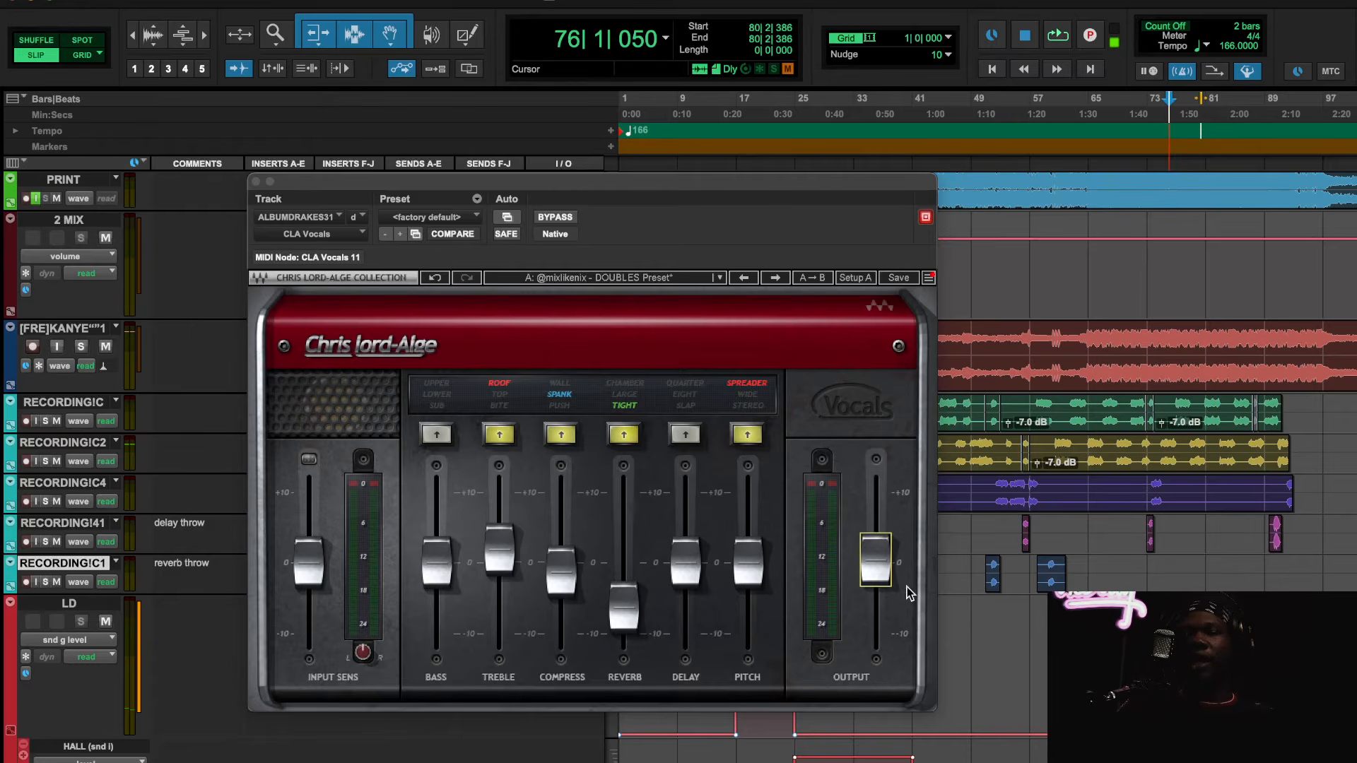
Close the ALBUMDRAK31 track's CLA Vocals window and return to the LD track and its recordings.
scroll(912, 502, "down", 10)
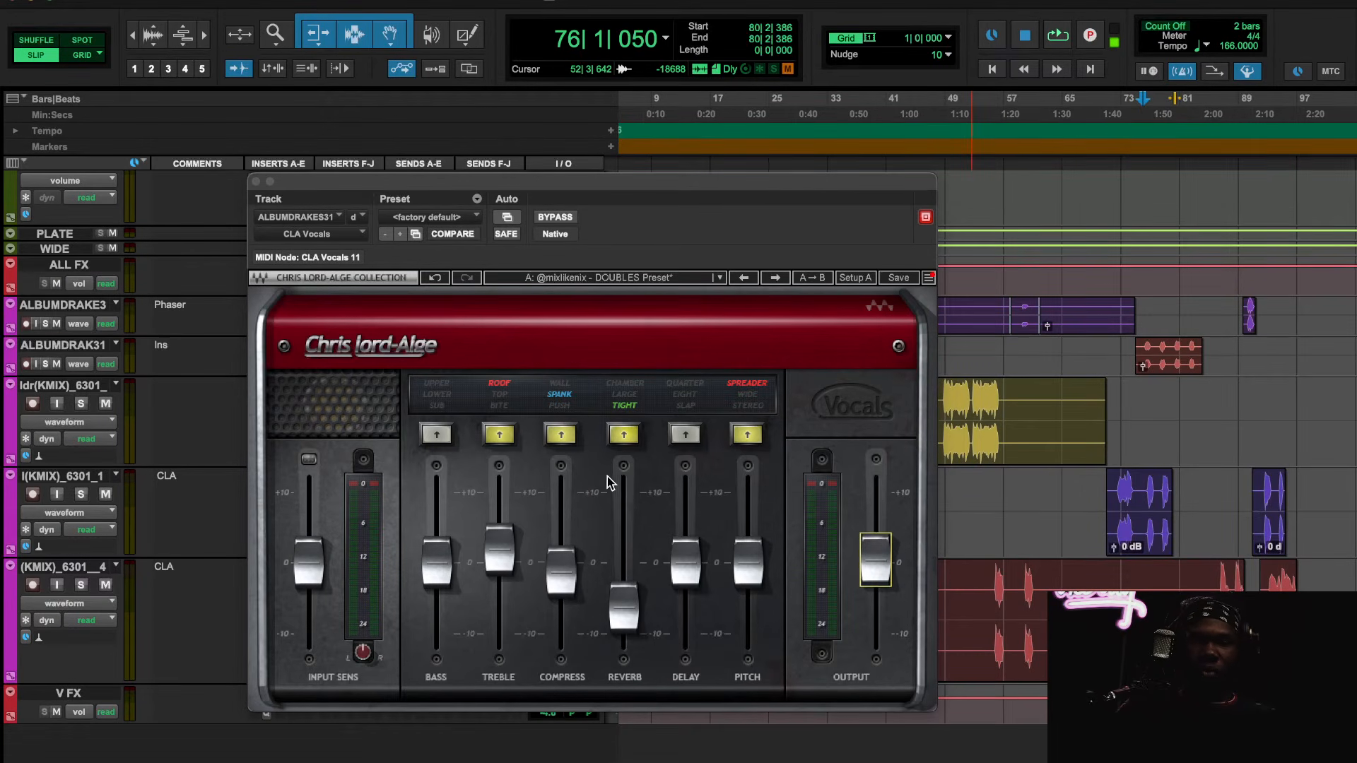
left_click(257, 182)
scroll(1201, 419, "up", 15)
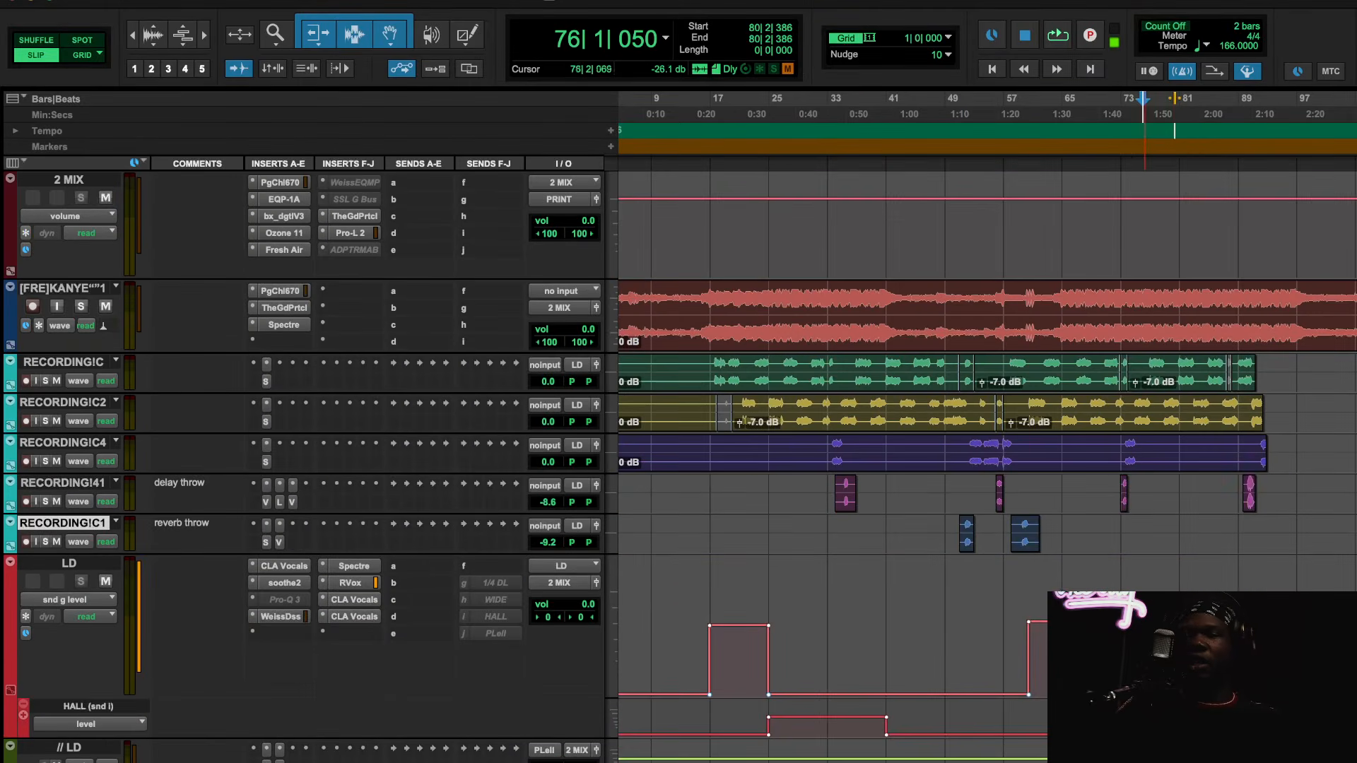
Open the (KMIX)_6301_1 track's CLA Vocals, check its AD LIBS 2 CHORUS preset and close the window.
scroll(1200, 419, "left", 1)
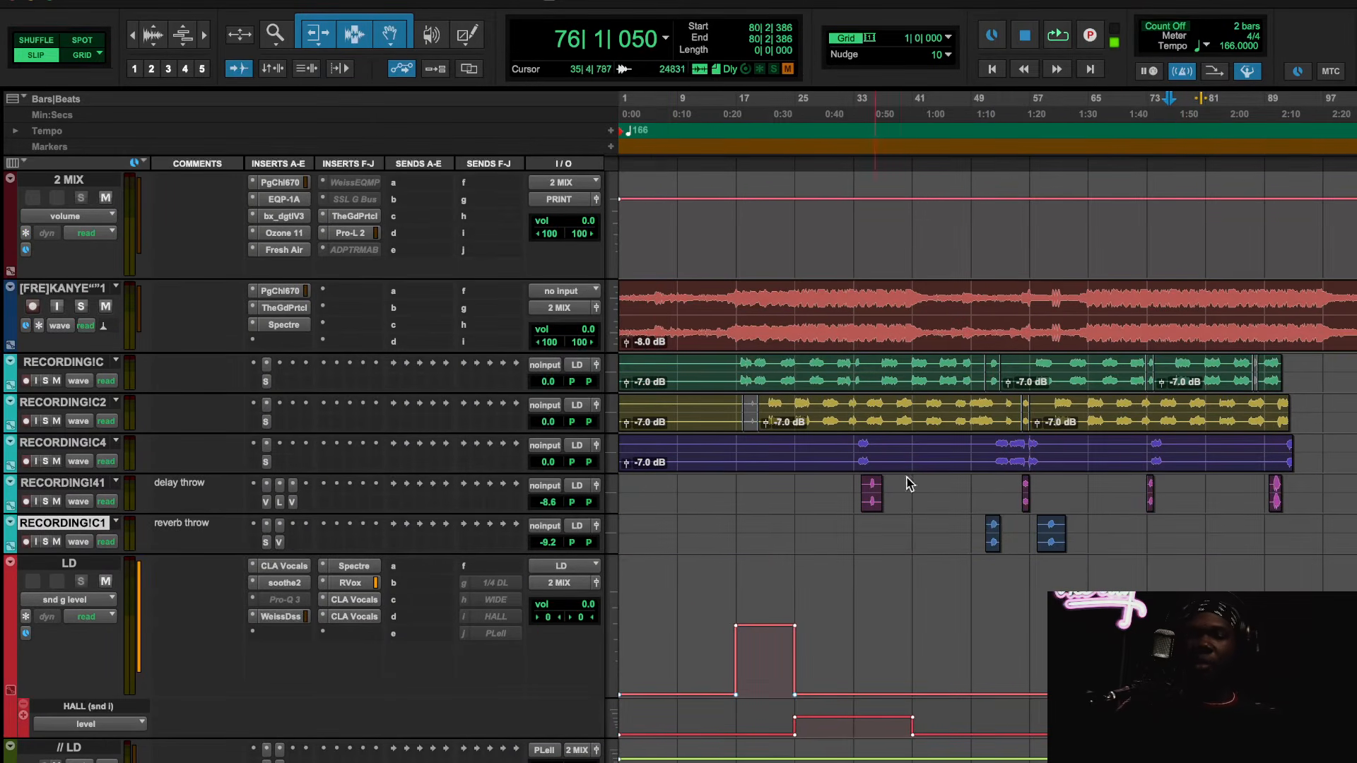
scroll(912, 485, "down", 15)
scroll(1030, 461, "up", 2)
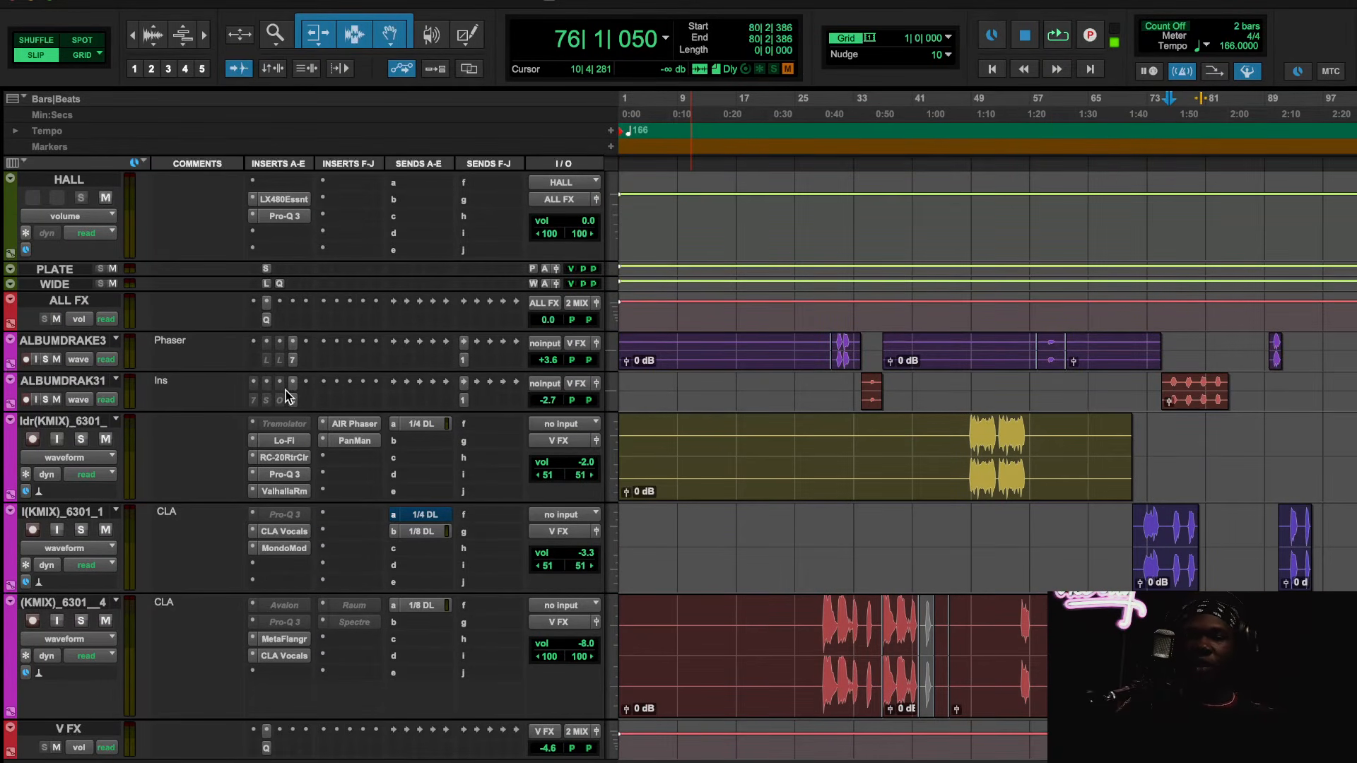
left_click(295, 535)
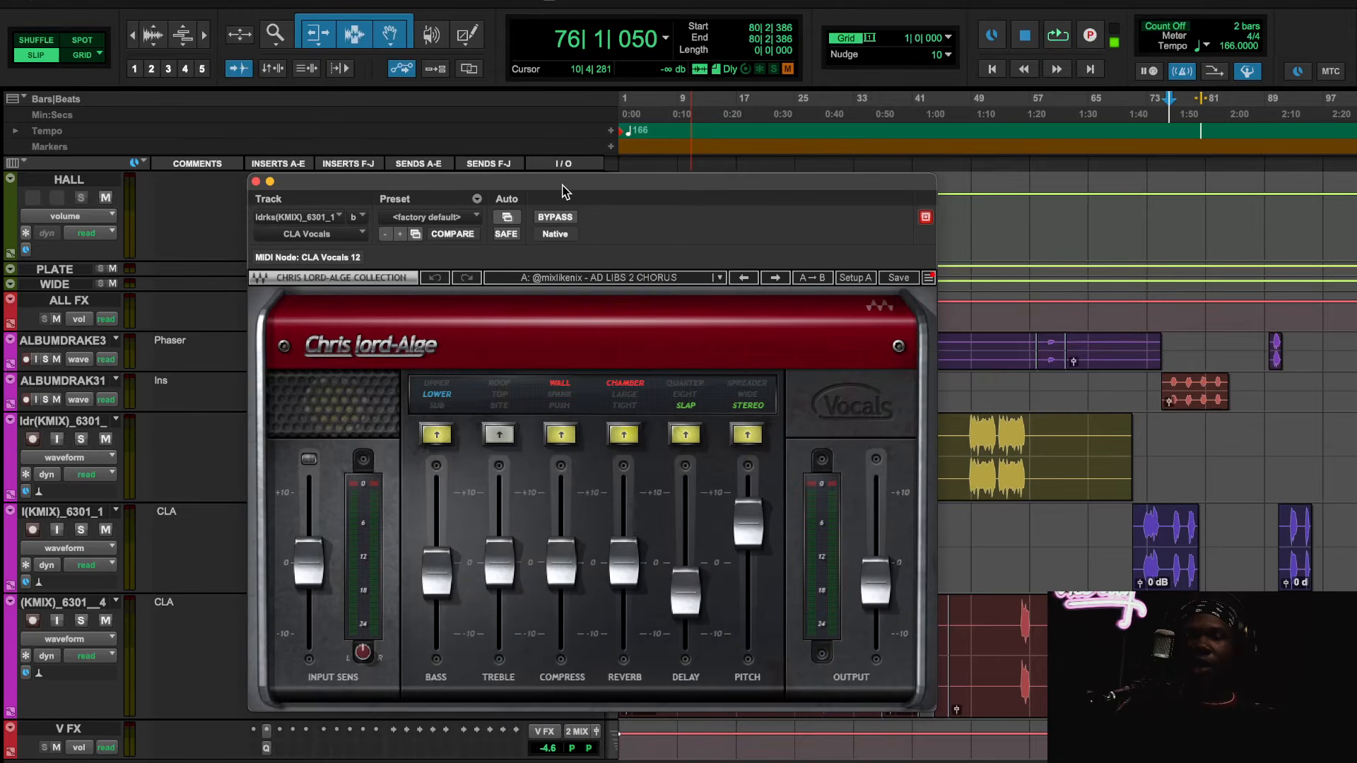
left_click(256, 182)
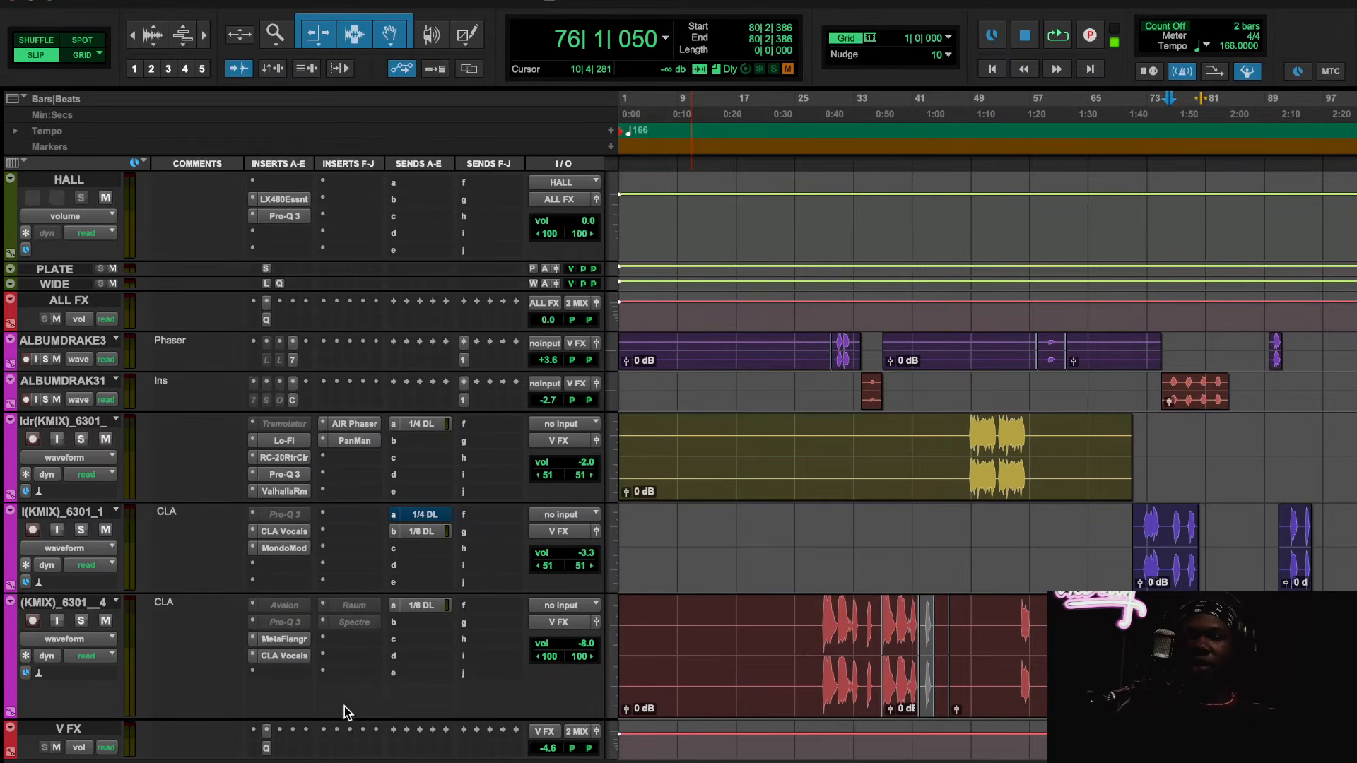
Open the (KMIX)_6301__4 track's CLA Vocals and inspect the reverb type and Bass fader of its AD LIBS 1 preset.
left_click(286, 656)
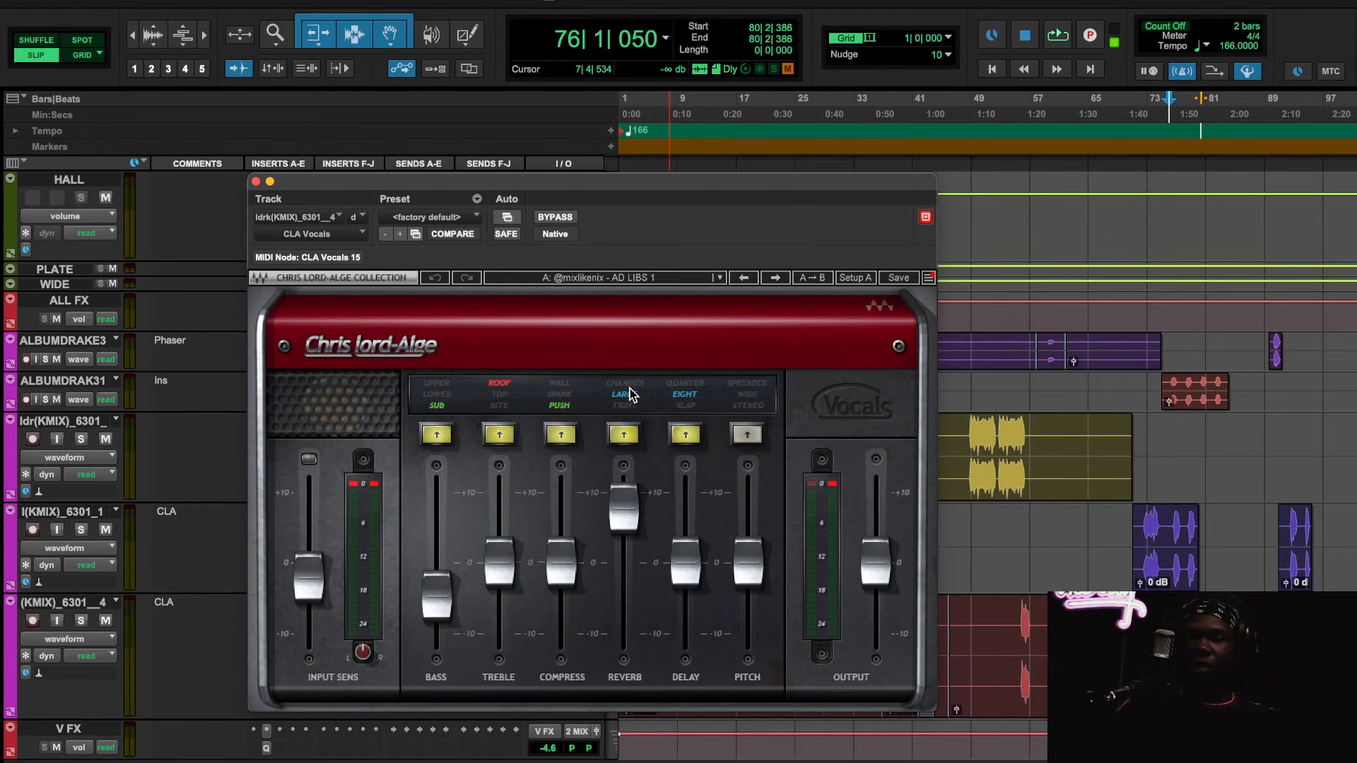
left_click(626, 391)
left_click(626, 394)
left_click(437, 597)
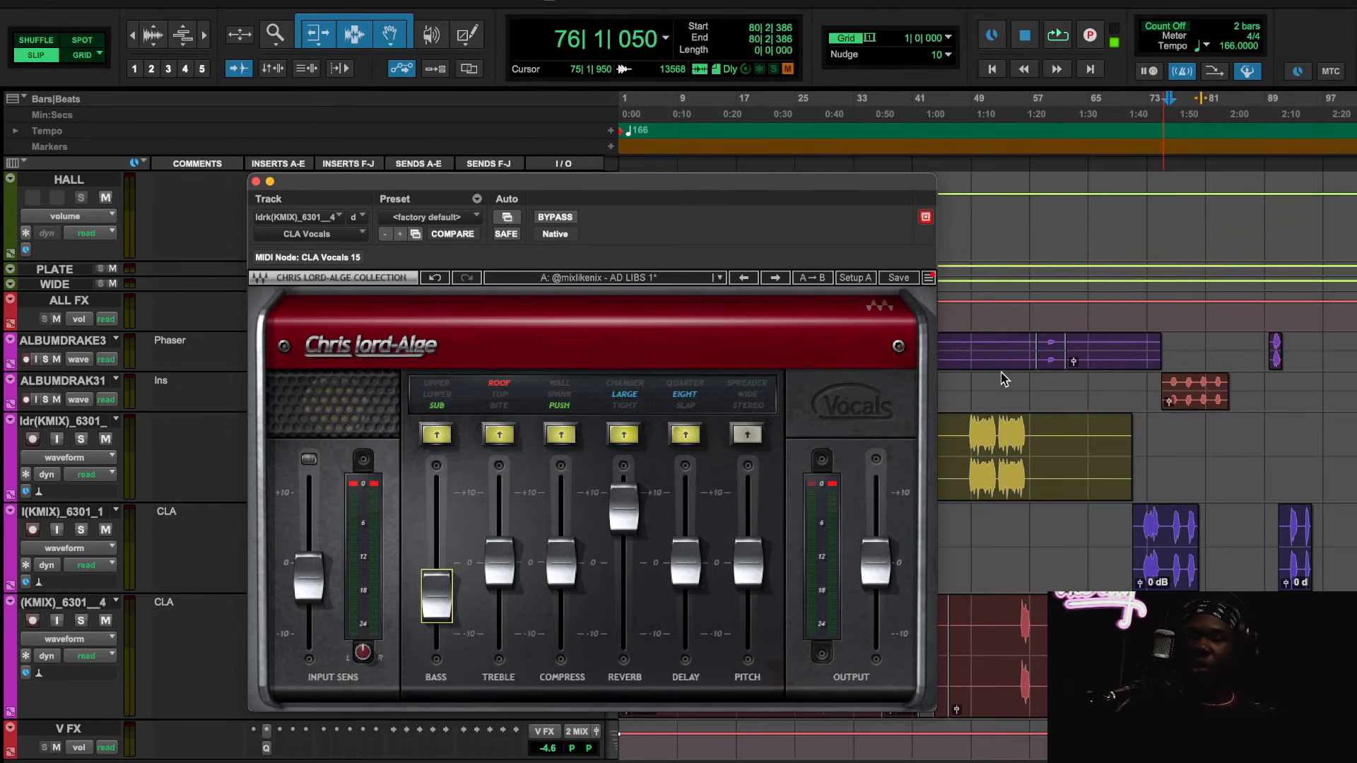
Play the song from about bar 72, close the CLA Vocals window and restart playback from about bar 28.
left_click(1146, 121)
key("space")
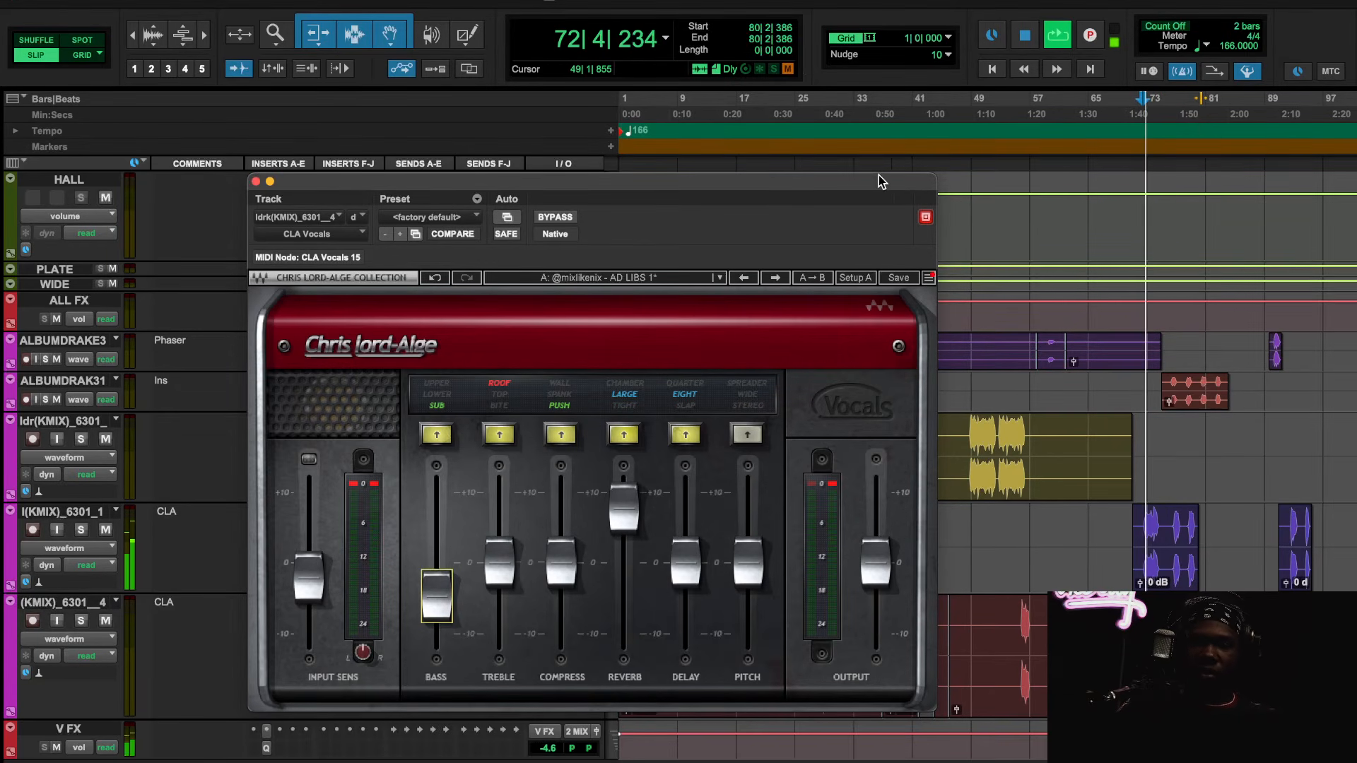
left_click_drag(879, 175, 1115, 176)
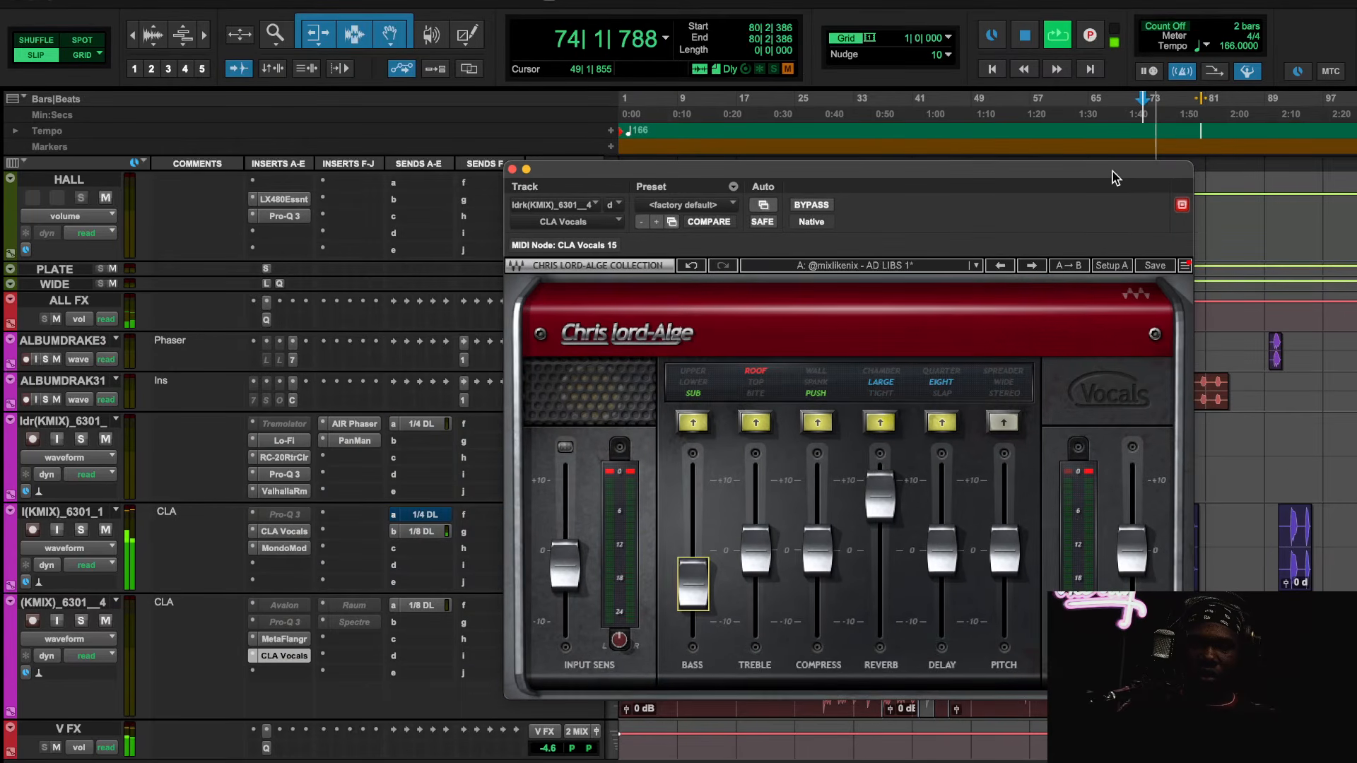
left_click(513, 171)
key("space")
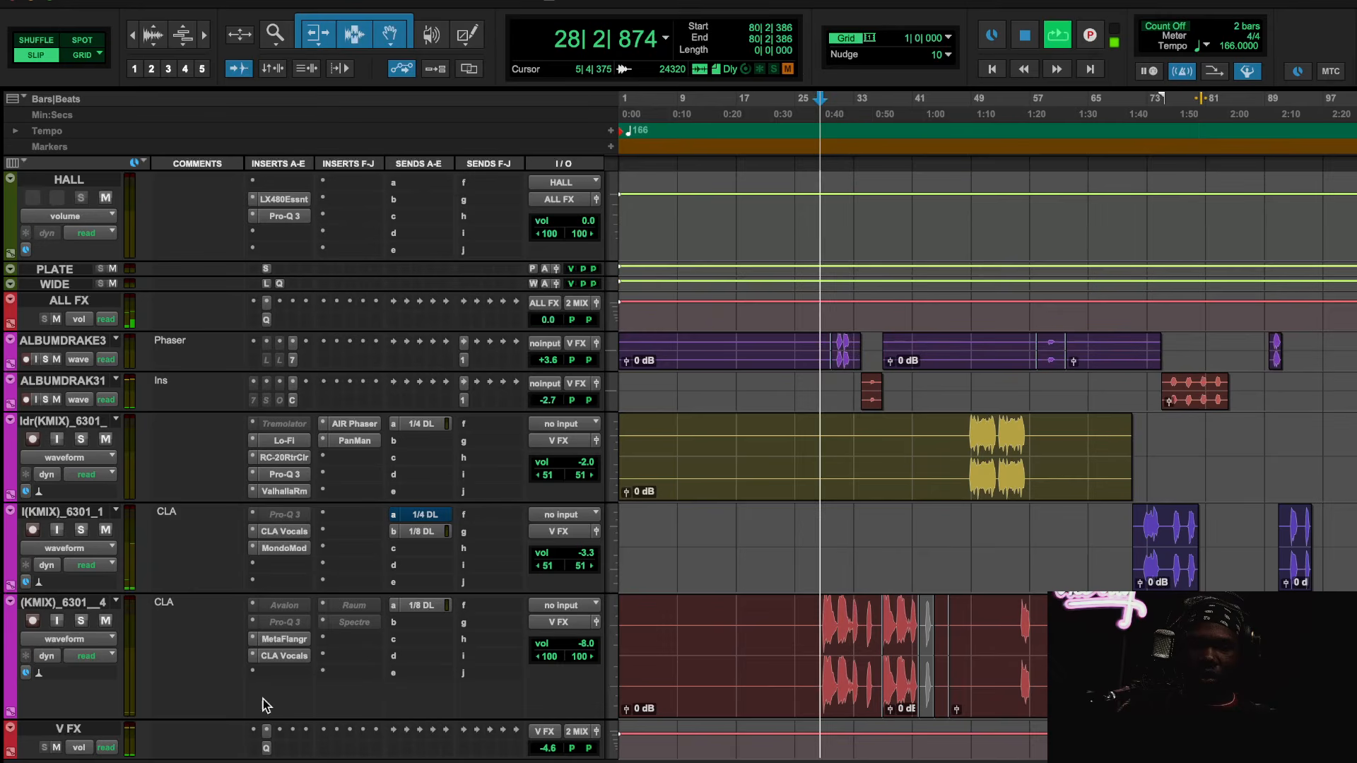
Raise the Output fader of the (KMIX)_6301__4 track's CLA Vocals slightly during playback and stop the song.
left_click(276, 656)
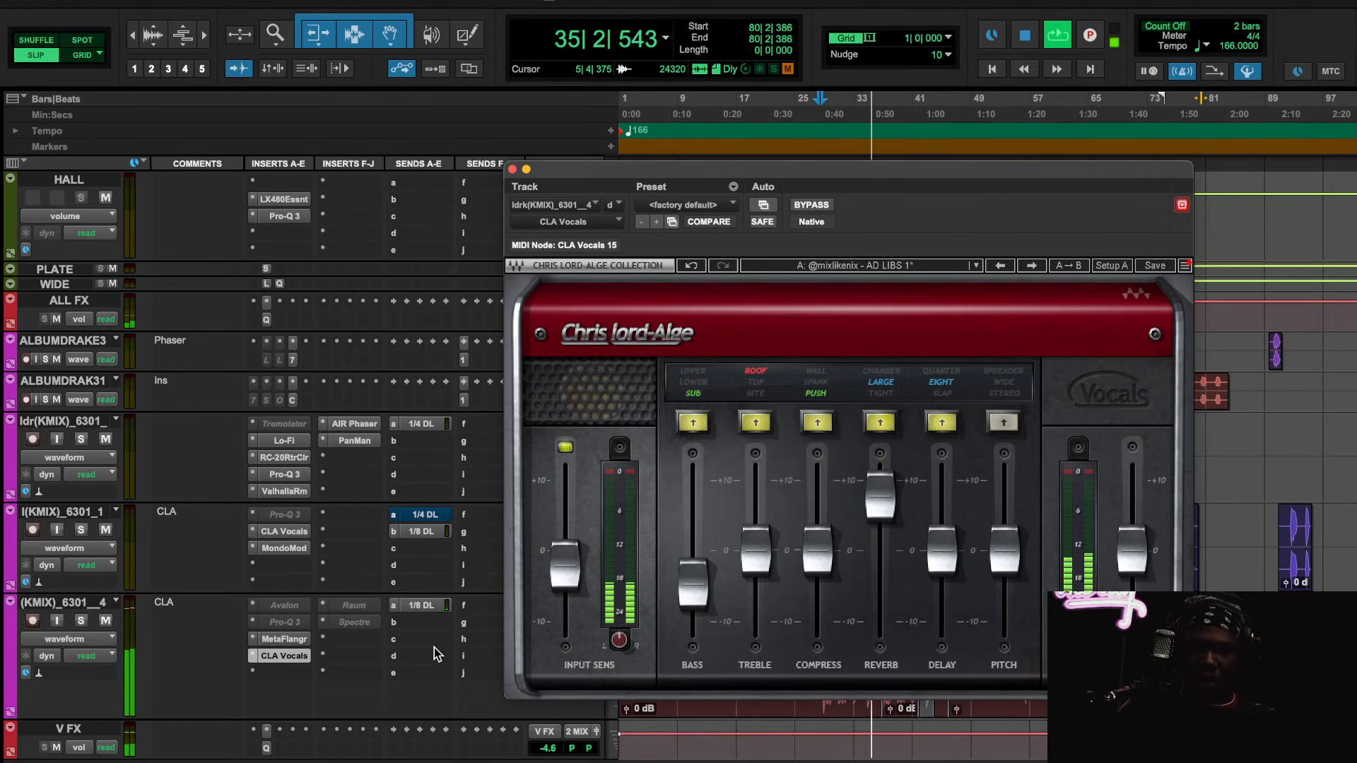
mouse_move(1132, 550)
left_mouse_down()
mouse_move(1132, 531)
mouse_move(1131, 546)
left_mouse_up()
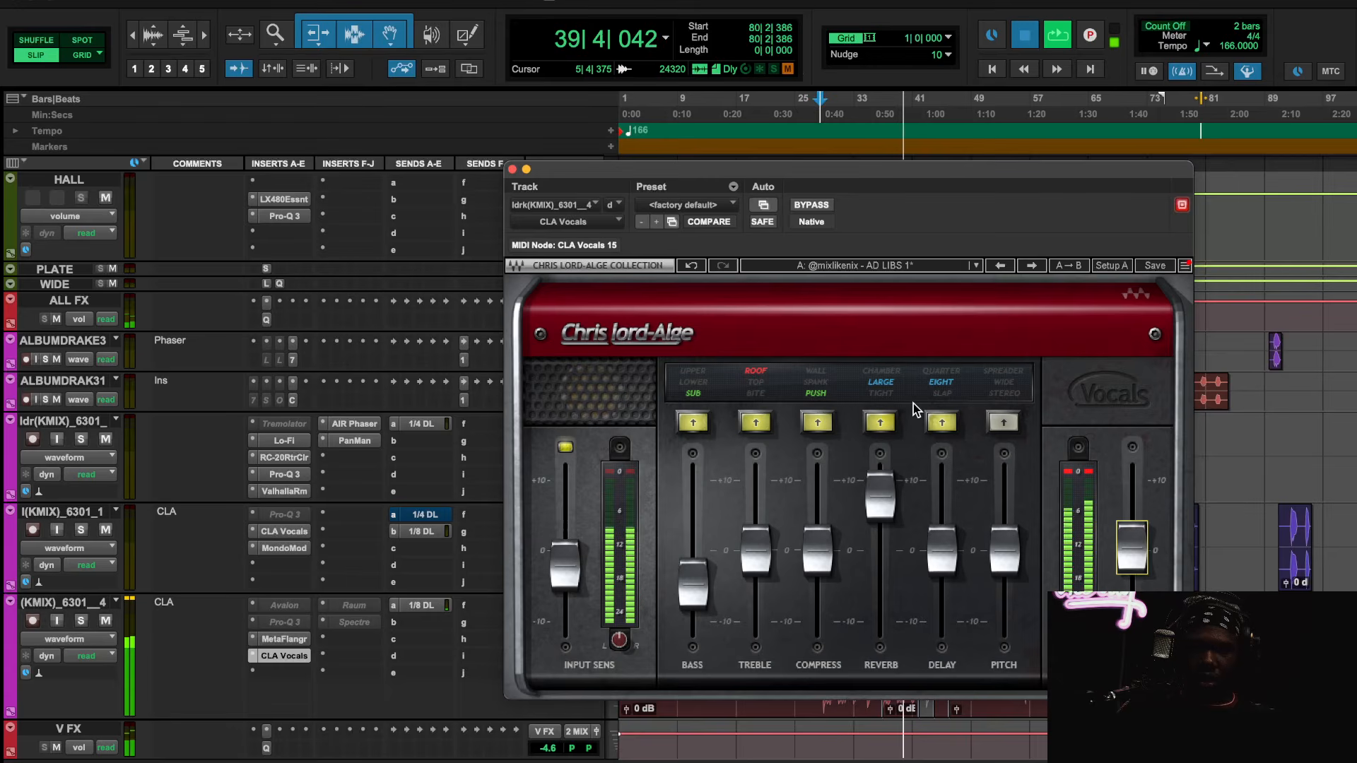
key("space")
Mute the [FRE]KANYE beat and LD tracks and play the song from about bar 28.
scroll(183, 453, "up", 10)
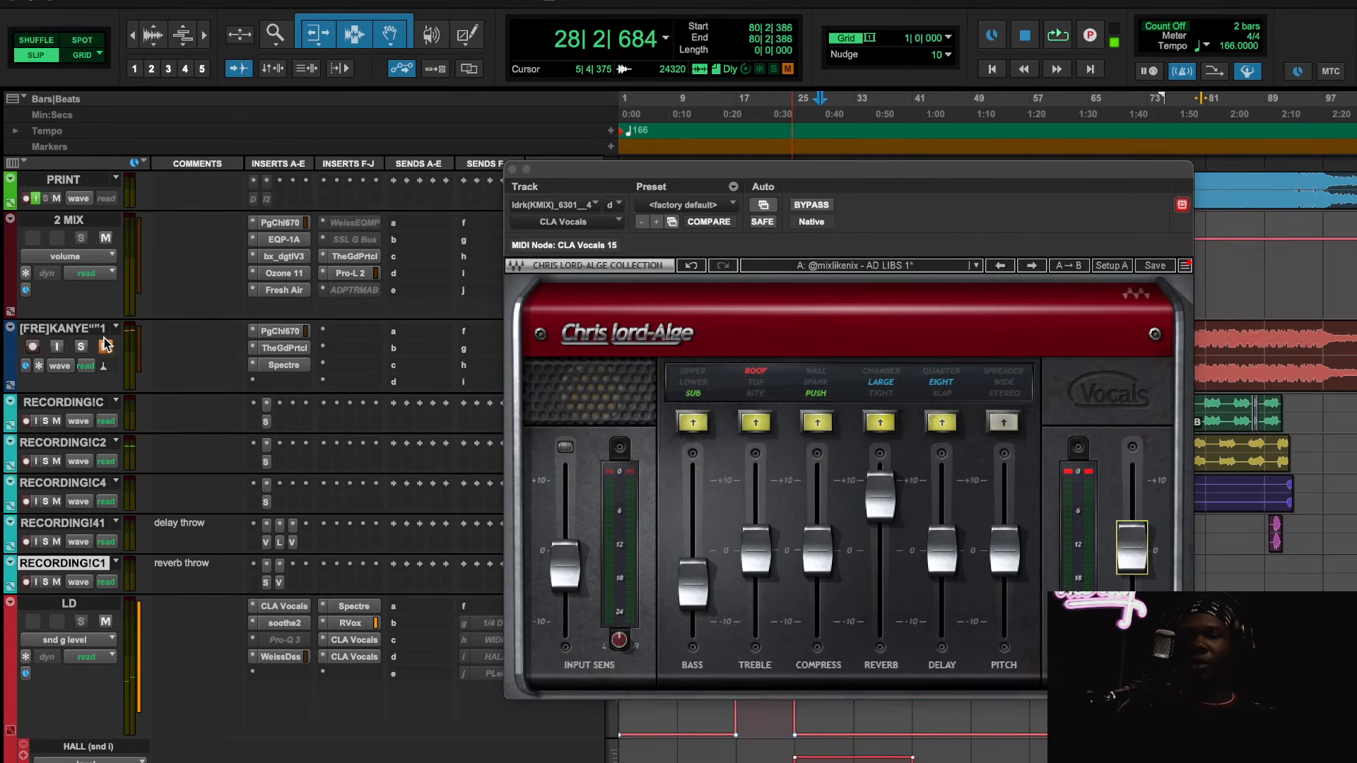
scroll(347, 661, "down", 10)
scroll(164, 509, "up", 5)
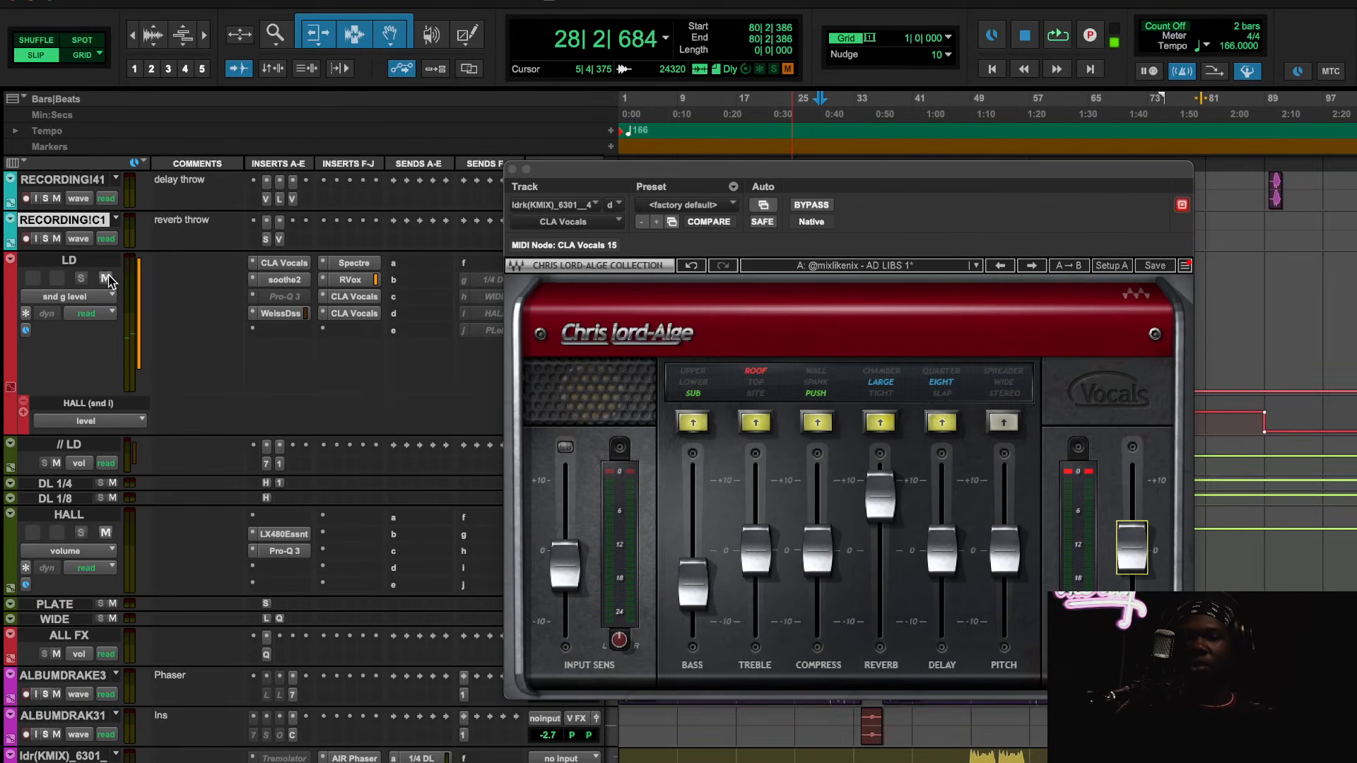
key("space")
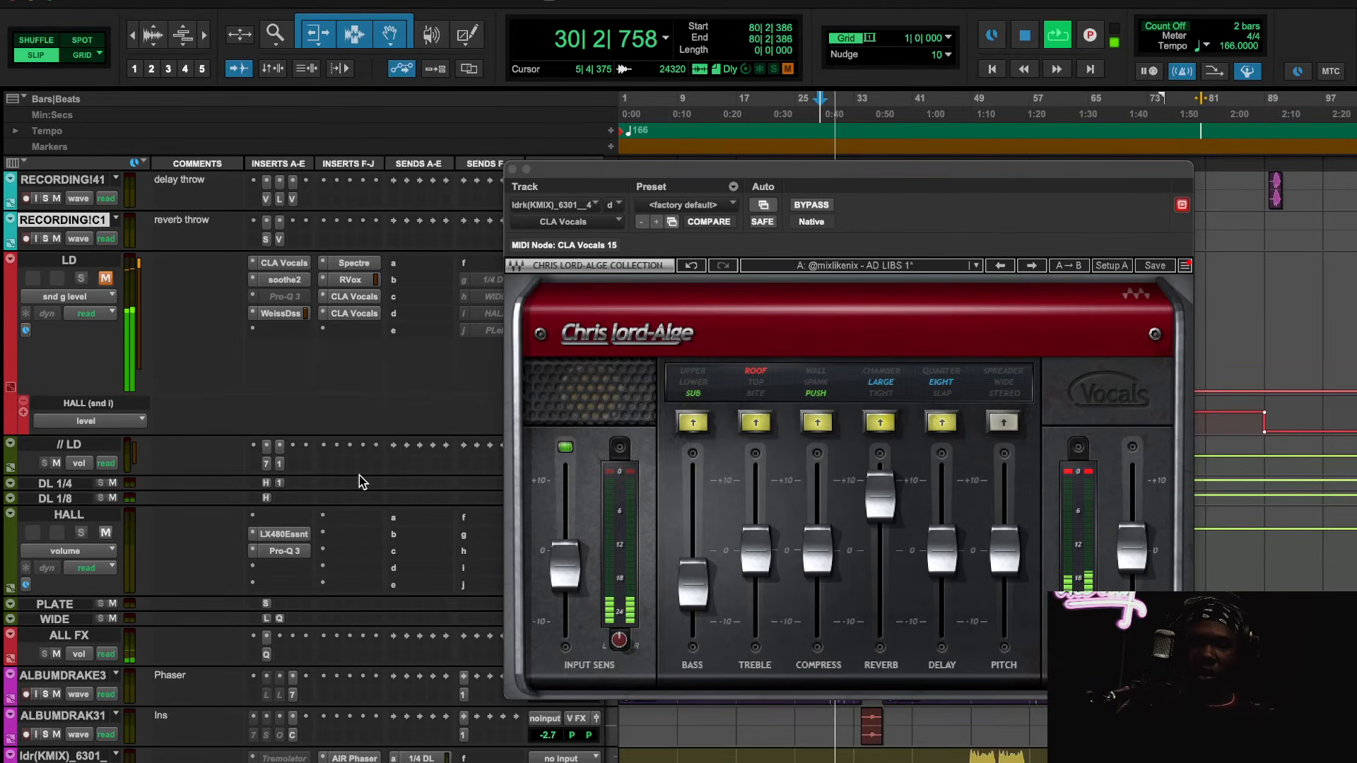
Compare the AD LIBS 1 preset bypassed and active during playback, moving its window clear of the track clips.
scroll(359, 476, "down", 5)
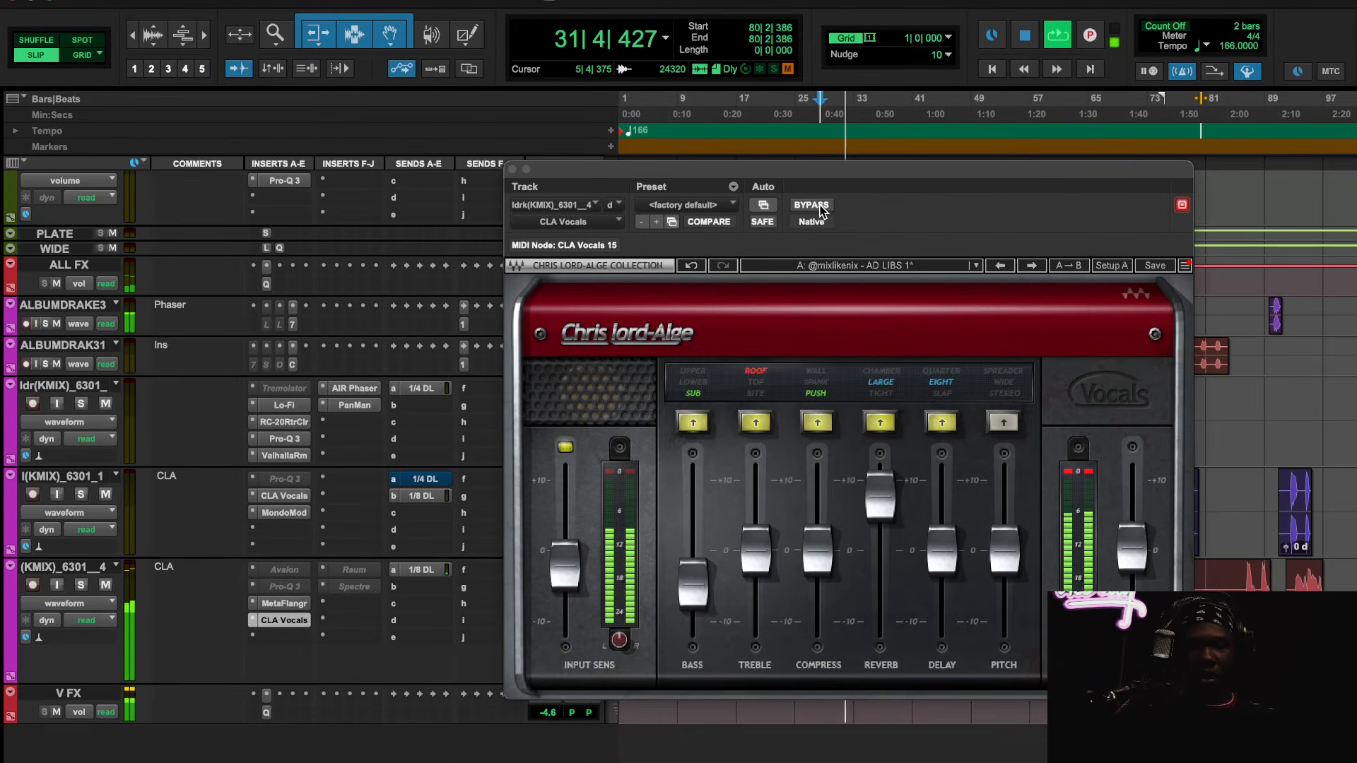
left_click(816, 208)
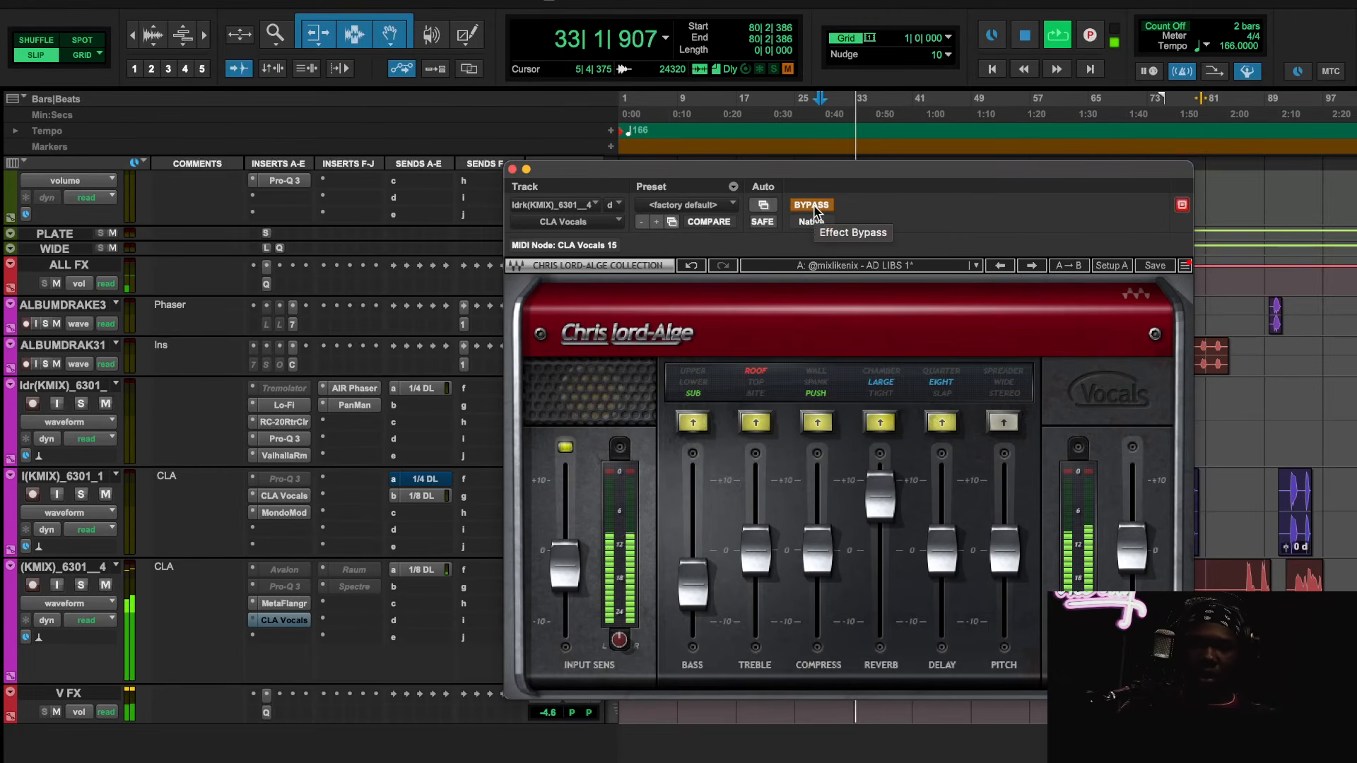
key("space")
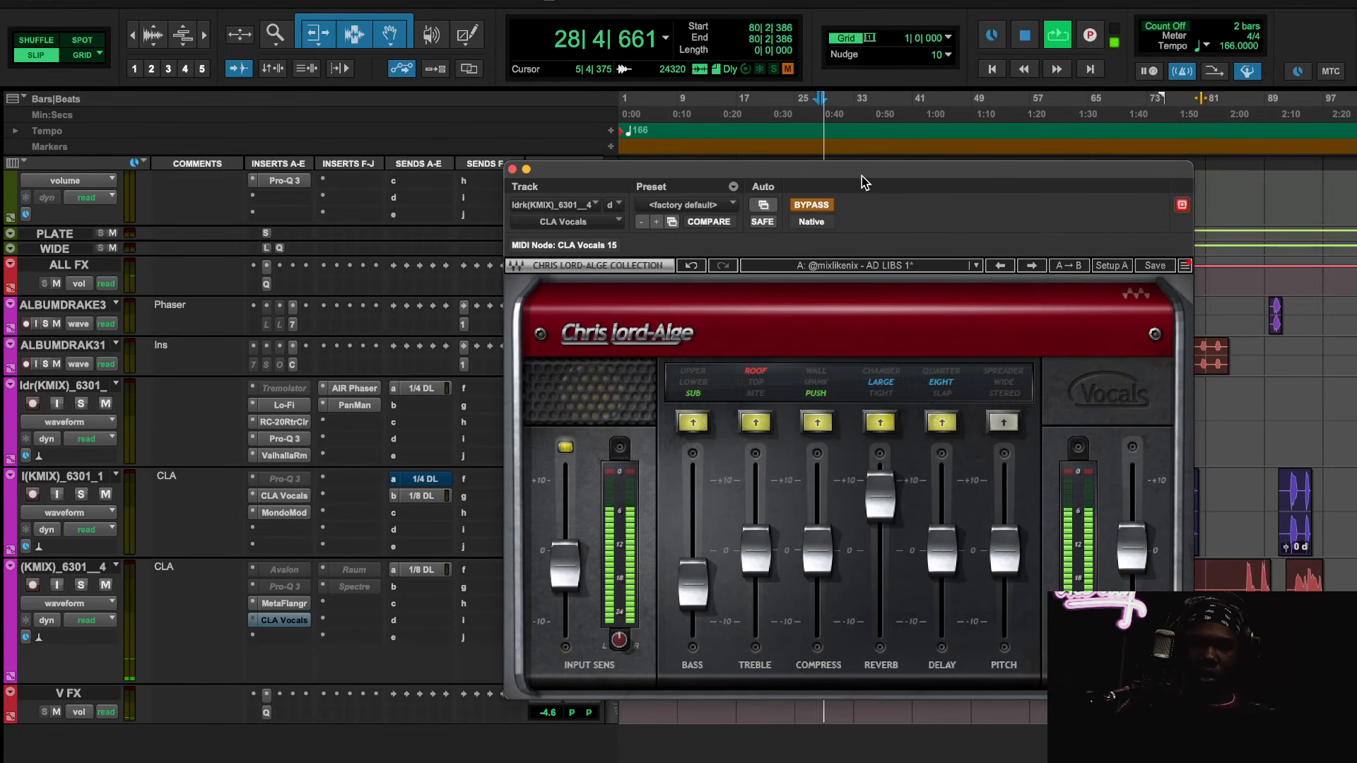
left_click_drag(864, 173, 626, 138)
left_click(572, 169)
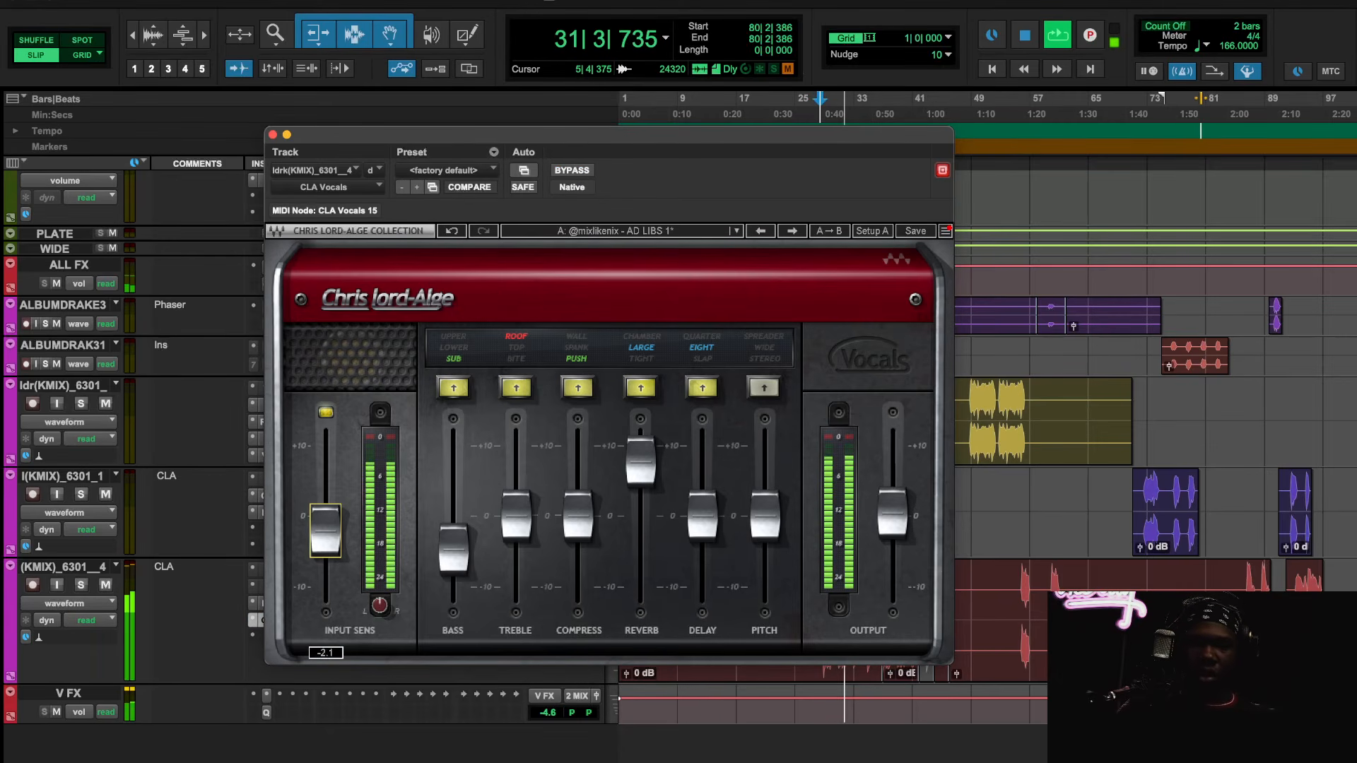
Set the AD LIBS 1 preset's Input Sens to 0.5 and replay the song from about bar 28.
left_click_drag(325, 530, 333, 514)
key("space")
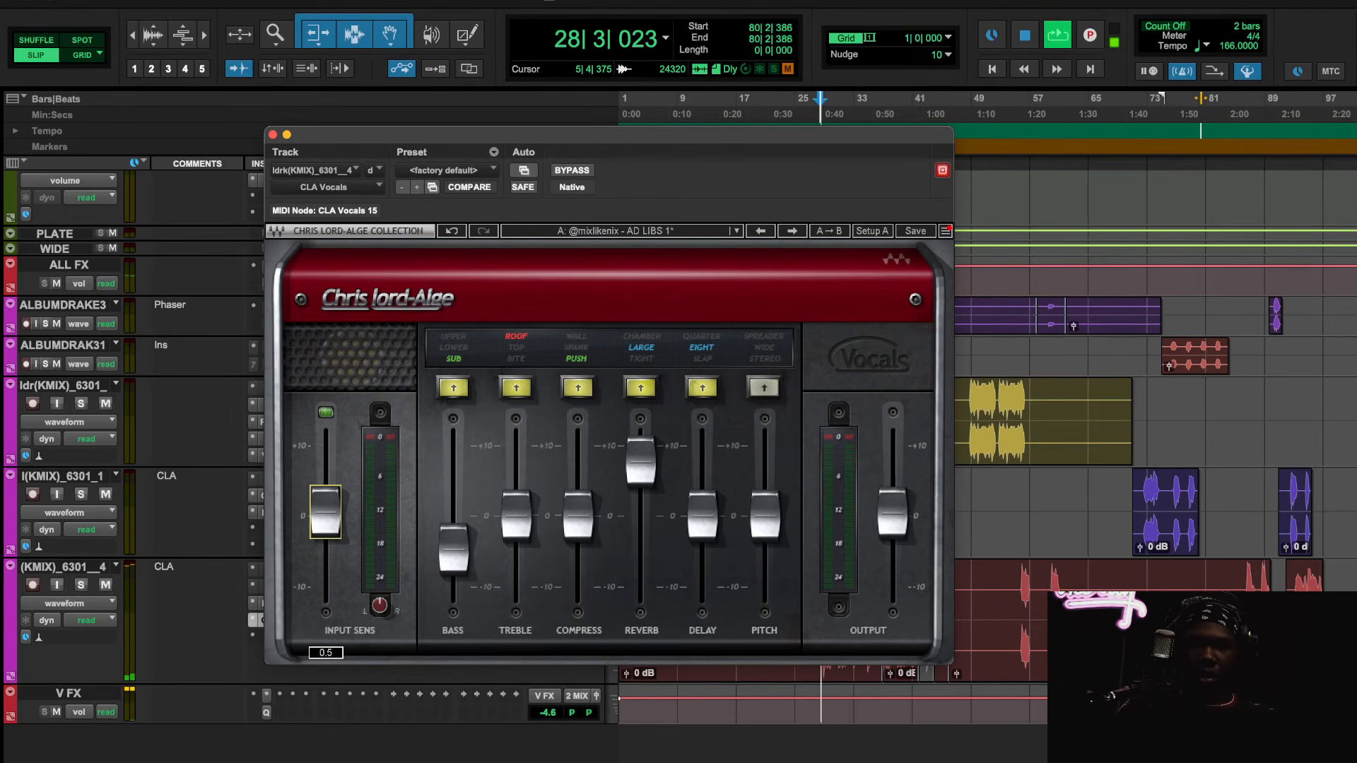
Compare AD LIBS 1 bypassed and active once more, stop playback and close the CLA Vocals window.
left_click(573, 175)
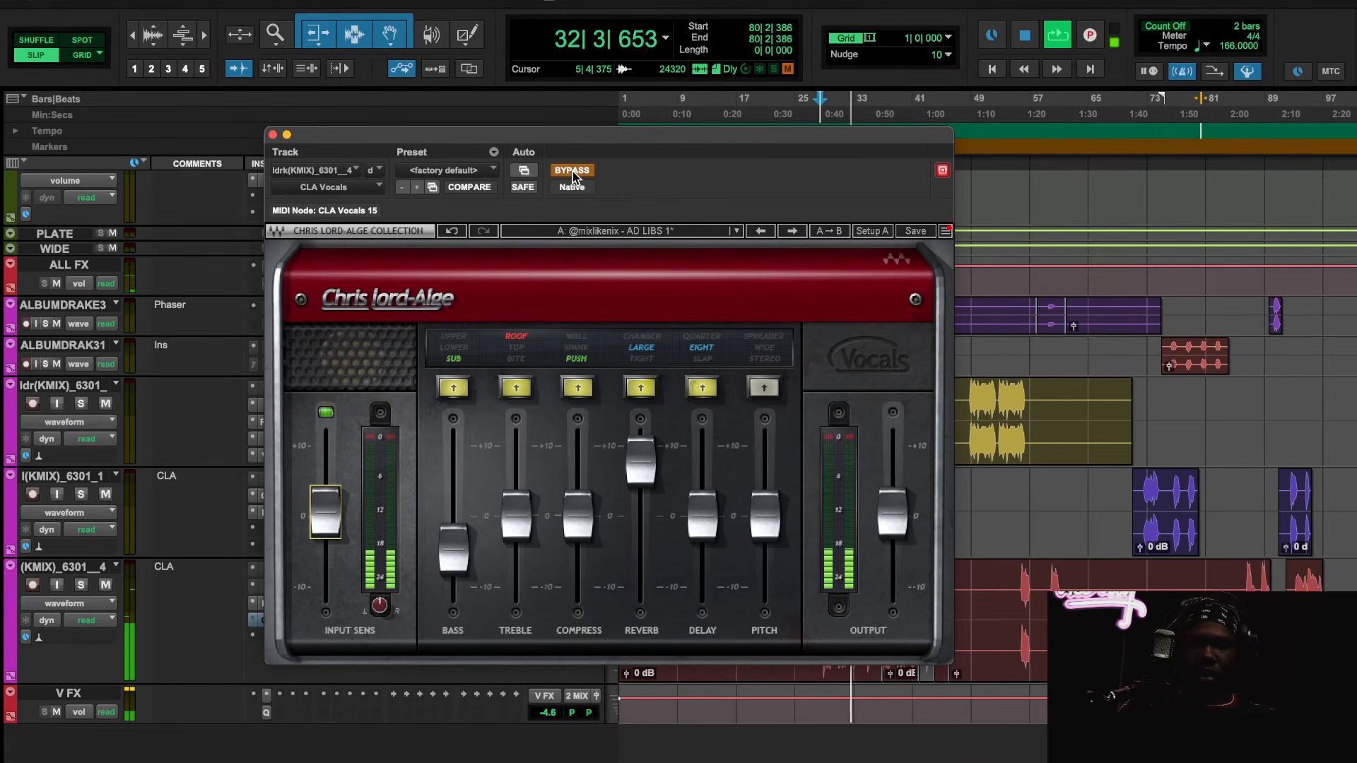
left_click(573, 175)
key("space")
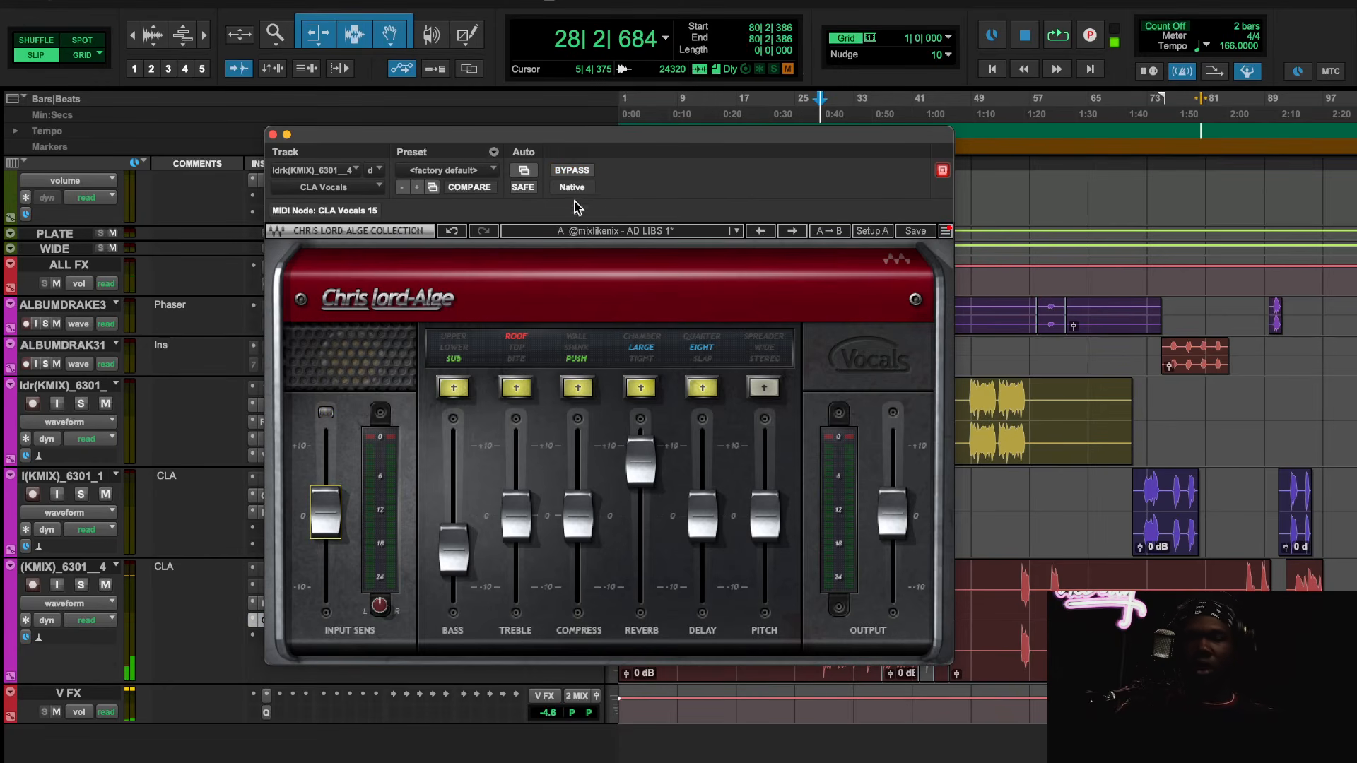
left_click(274, 134)
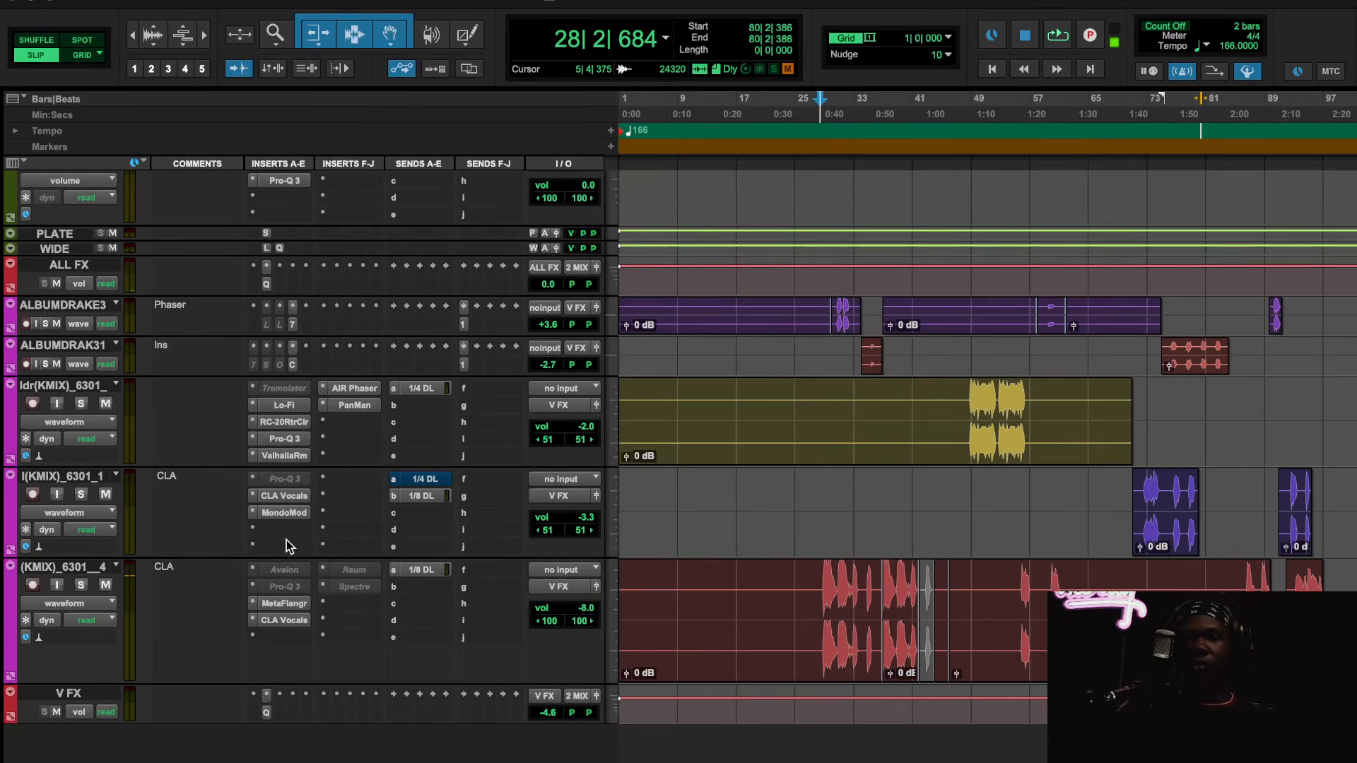
Examine the (KMIX)_6301__4 track's MetaFlangr insert and the layout of the tracks and ad-lib clips along the timeline.
left_click(290, 603)
left_click(289, 602)
scroll(97, 643, "up", 2)
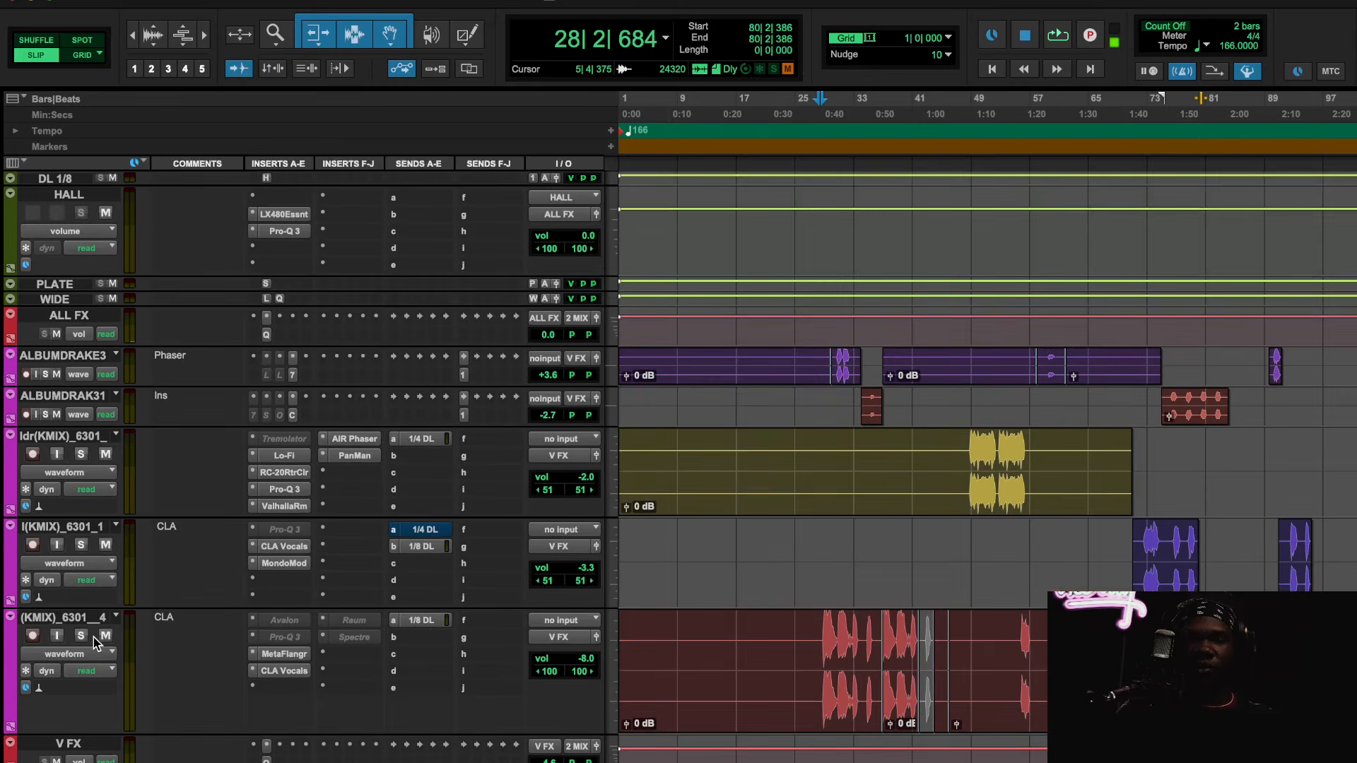
scroll(252, 449, "up", 10)
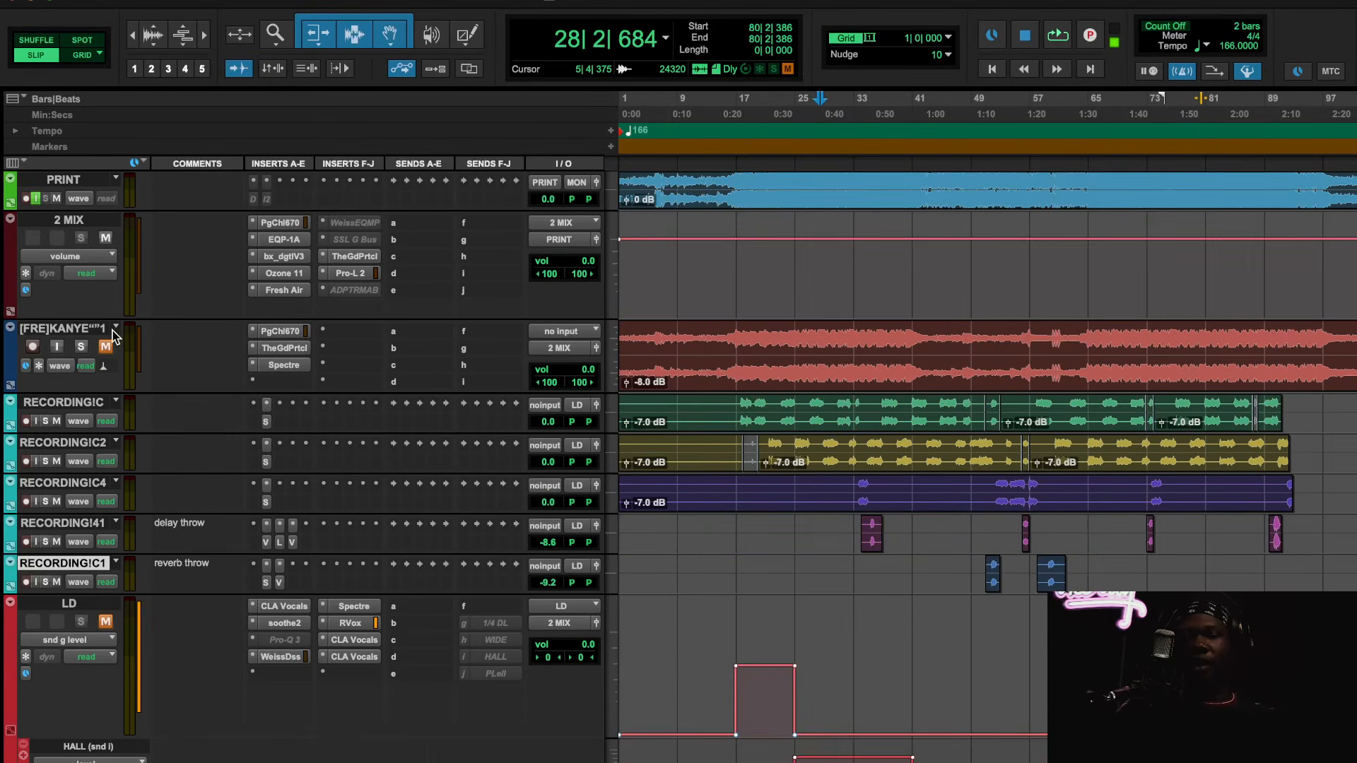
scroll(314, 569, "down", 10)
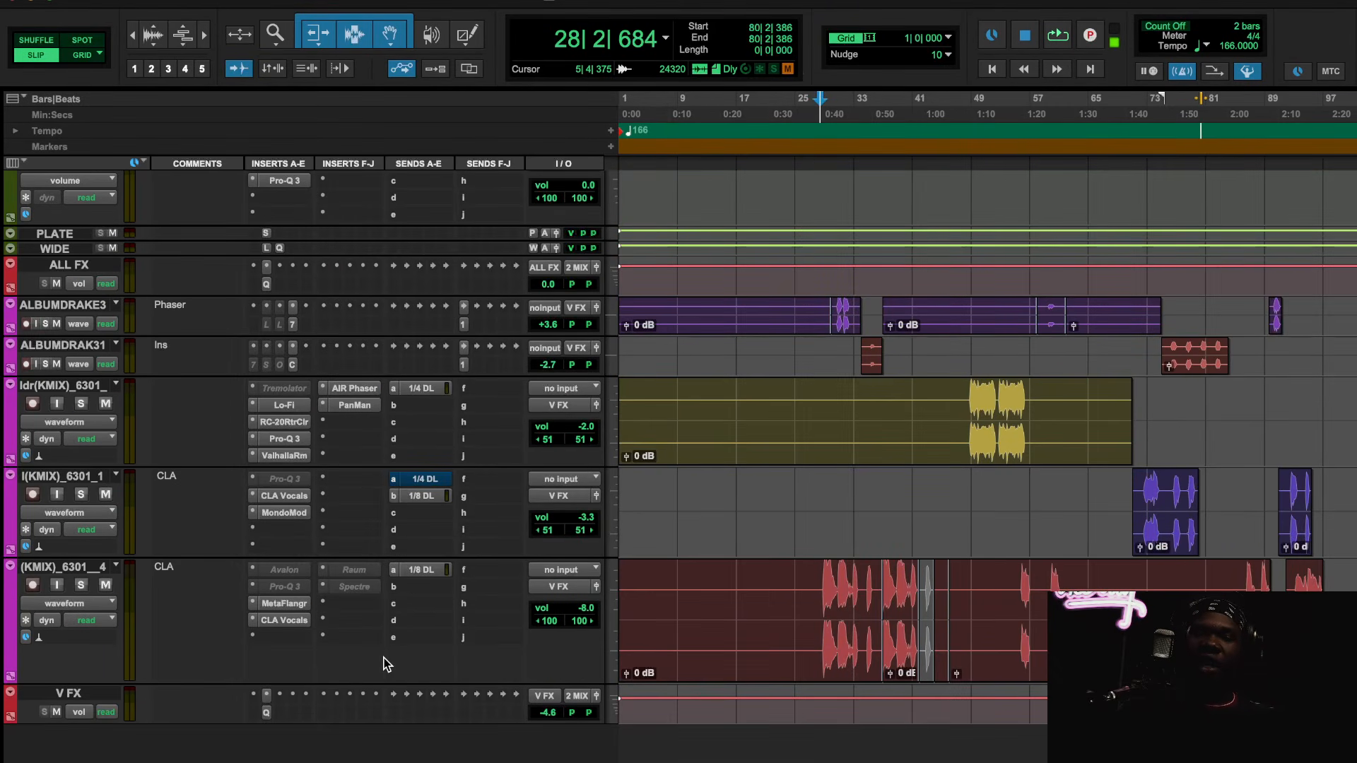
scroll(992, 422, "right", 8)
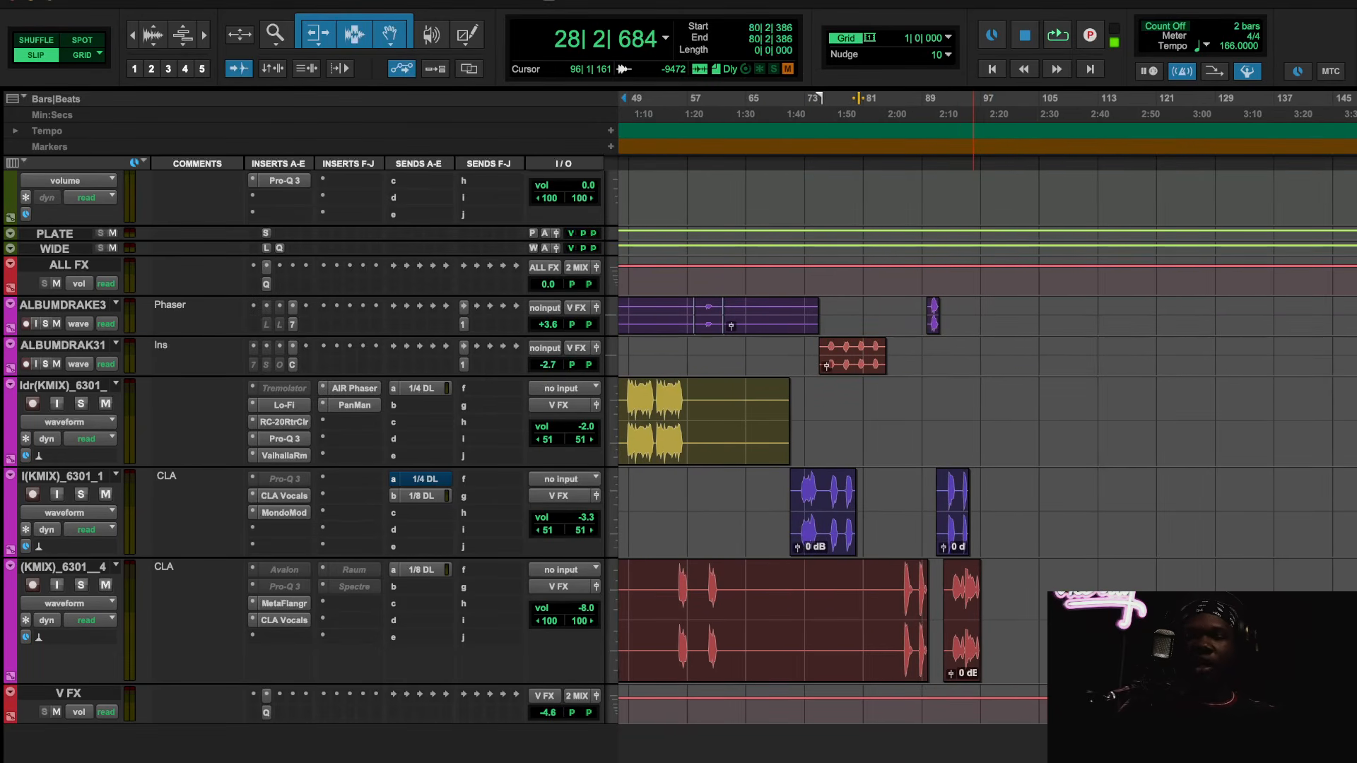
scroll(963, 562, "up", 10)
scroll(963, 562, "down", 10)
scroll(962, 562, "left", 8)
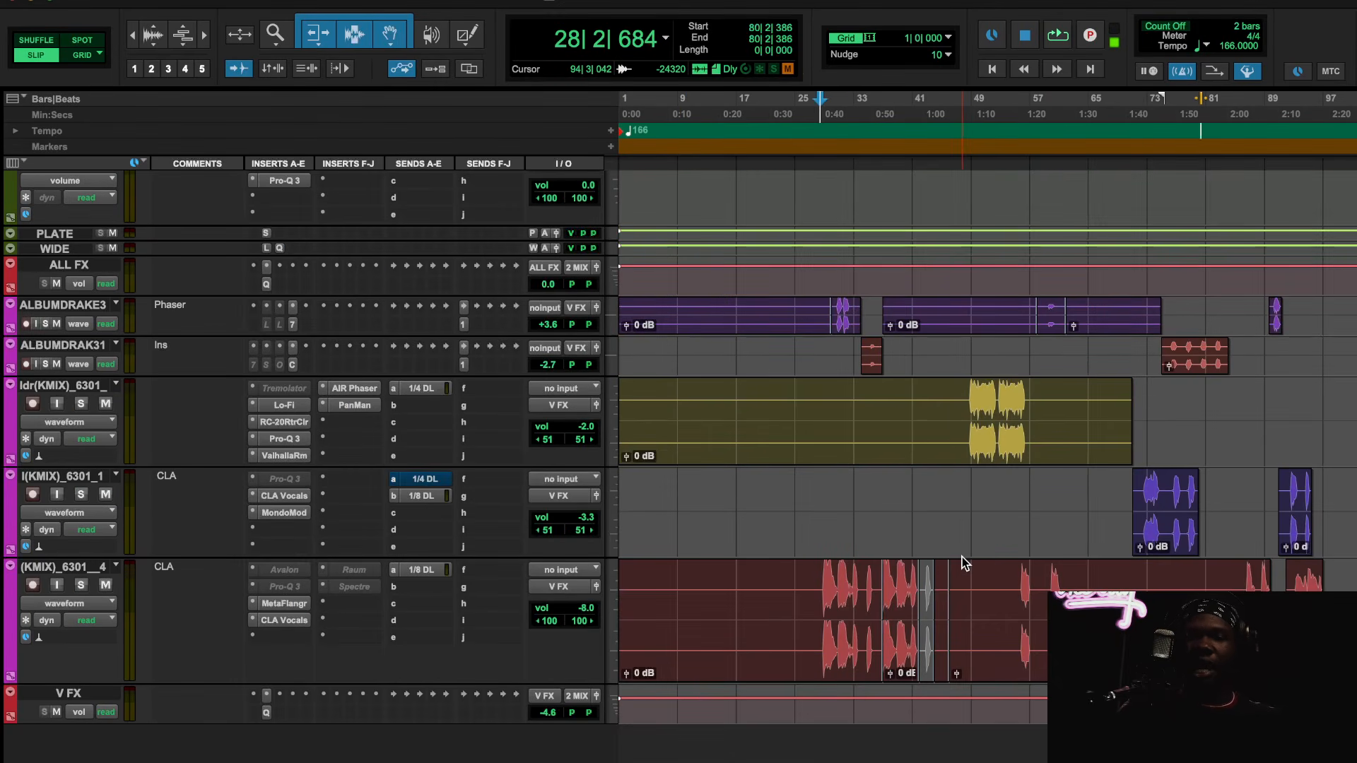
scroll(1001, 624, "right", 9)
scroll(882, 597, "left", 9)
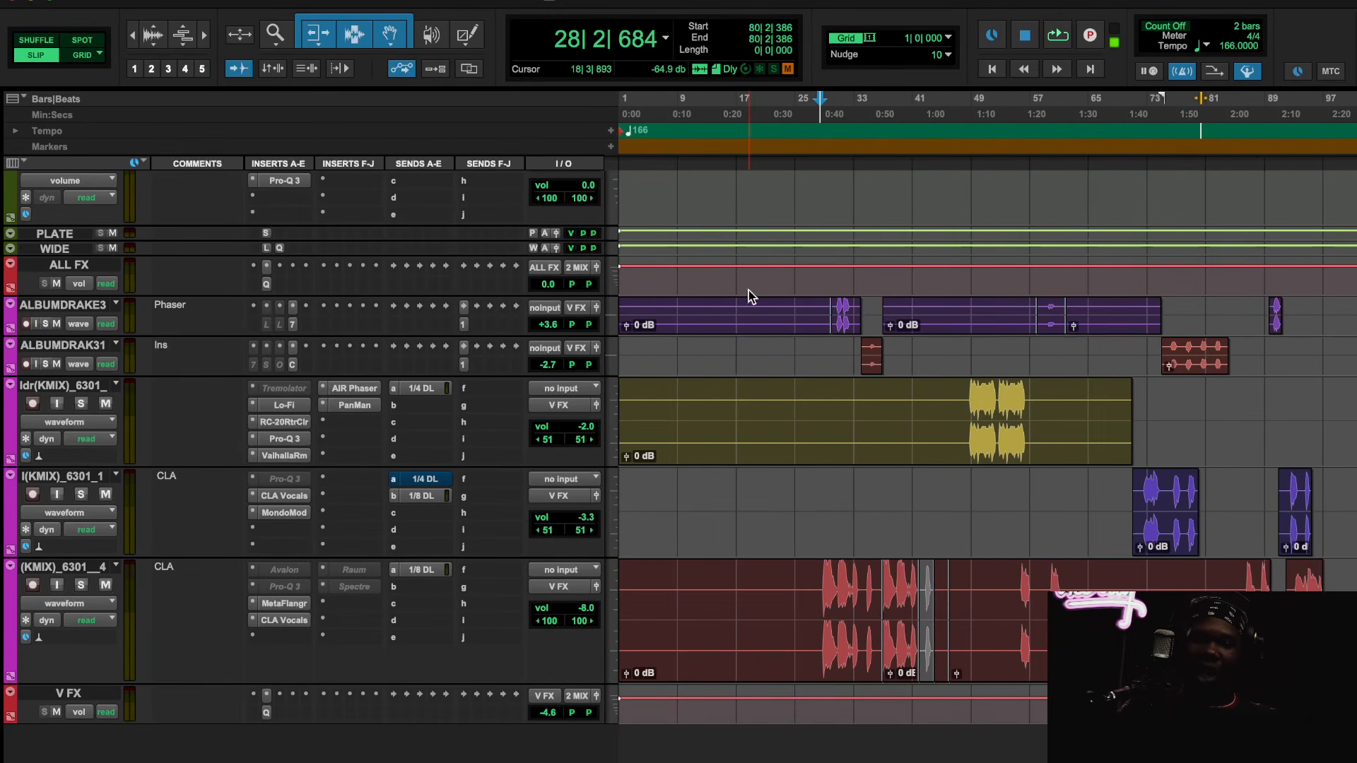
scroll(1188, 470, "right", 4)
scroll(997, 473, "left", 4)
scroll(997, 472, "right", 4)
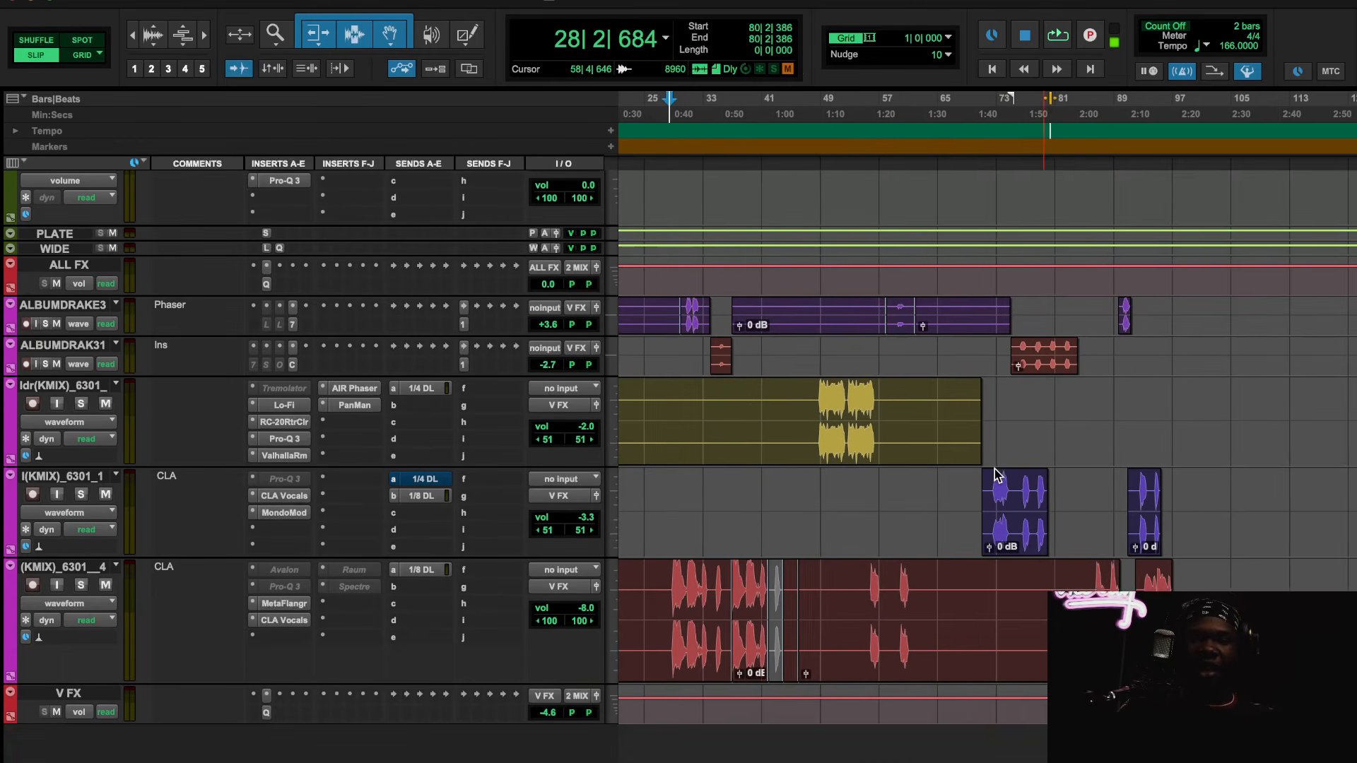
Open the (KMIX)_6301_1 track's CLA Vocals with the AD LIBS 2 CHORUS preset and play from about bar 71.
left_click(283, 497)
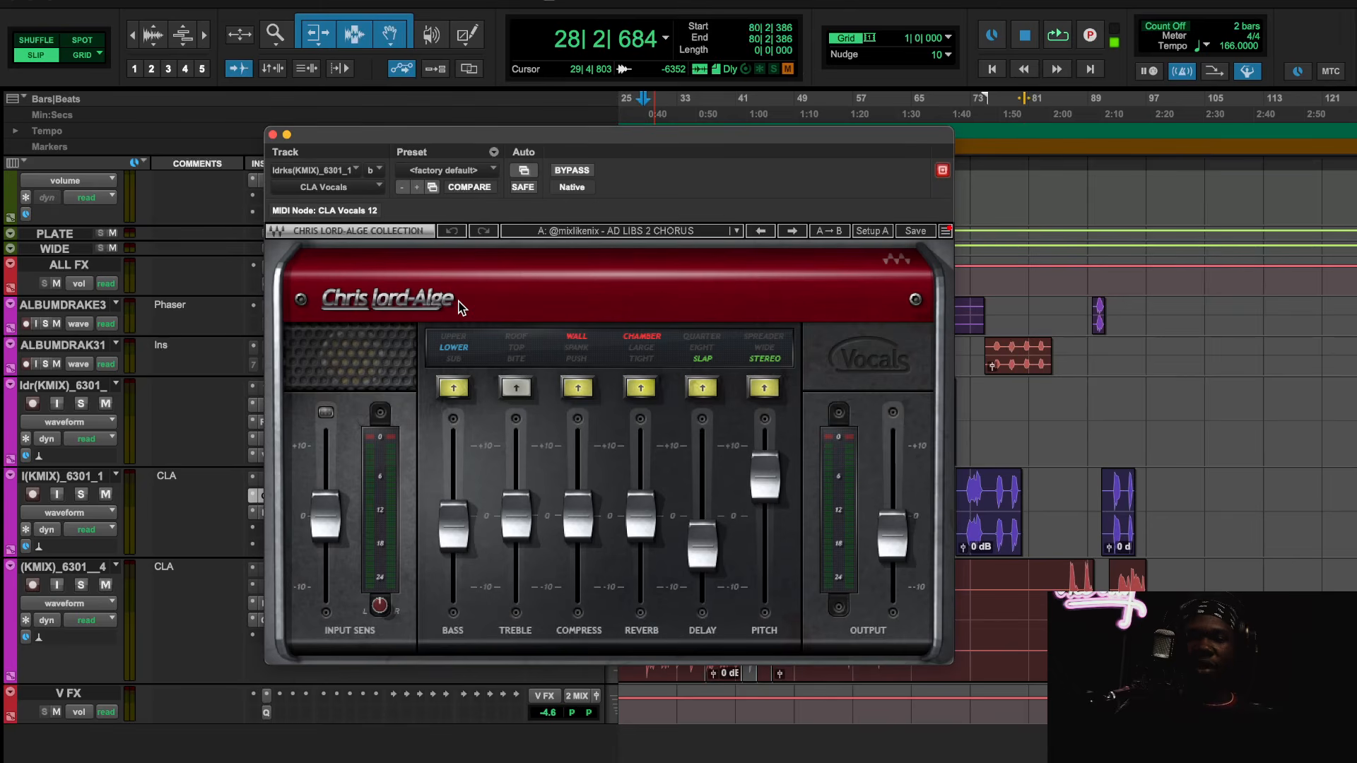
left_click(959, 100)
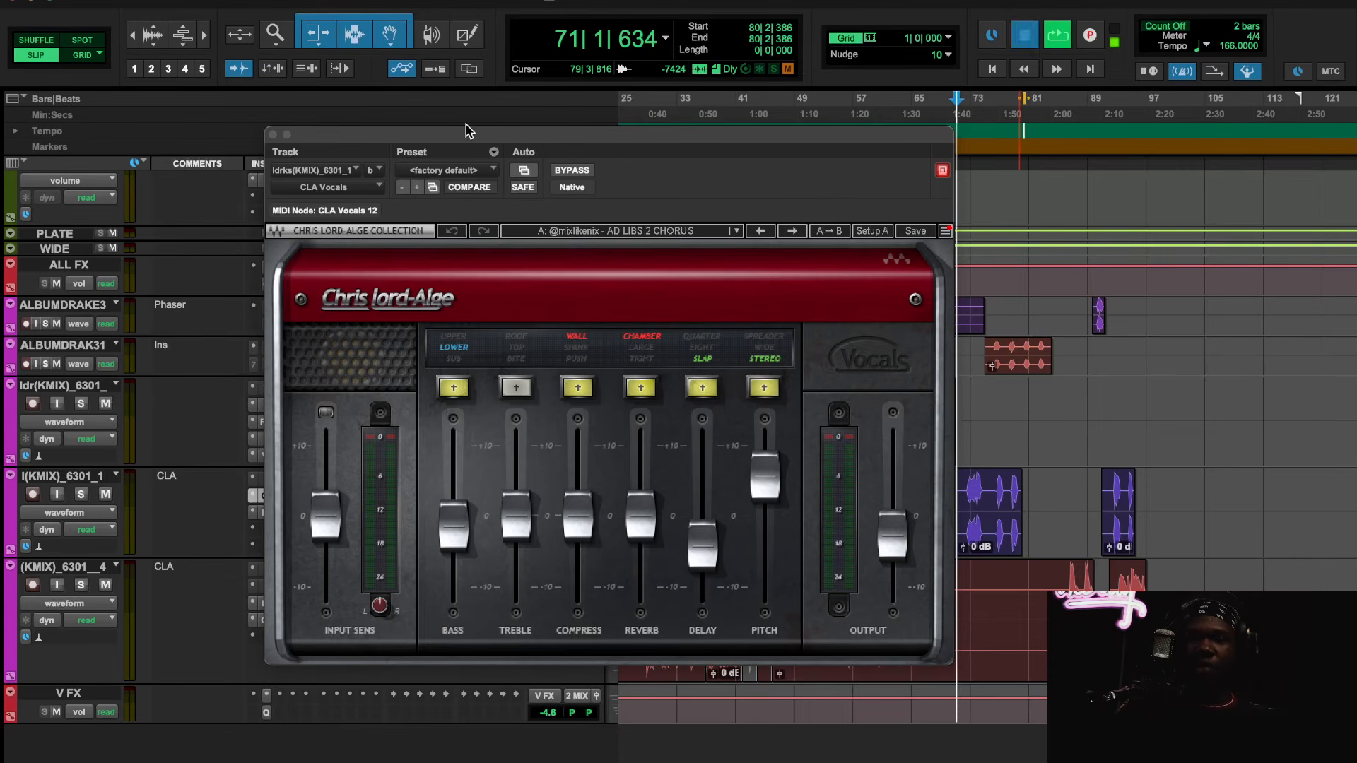
key("space")
mouse_move(509, 137)
left_mouse_down()
mouse_move(587, 134)
mouse_move(494, 133)
mouse_move(540, 139)
mouse_move(519, 143)
left_mouse_up()
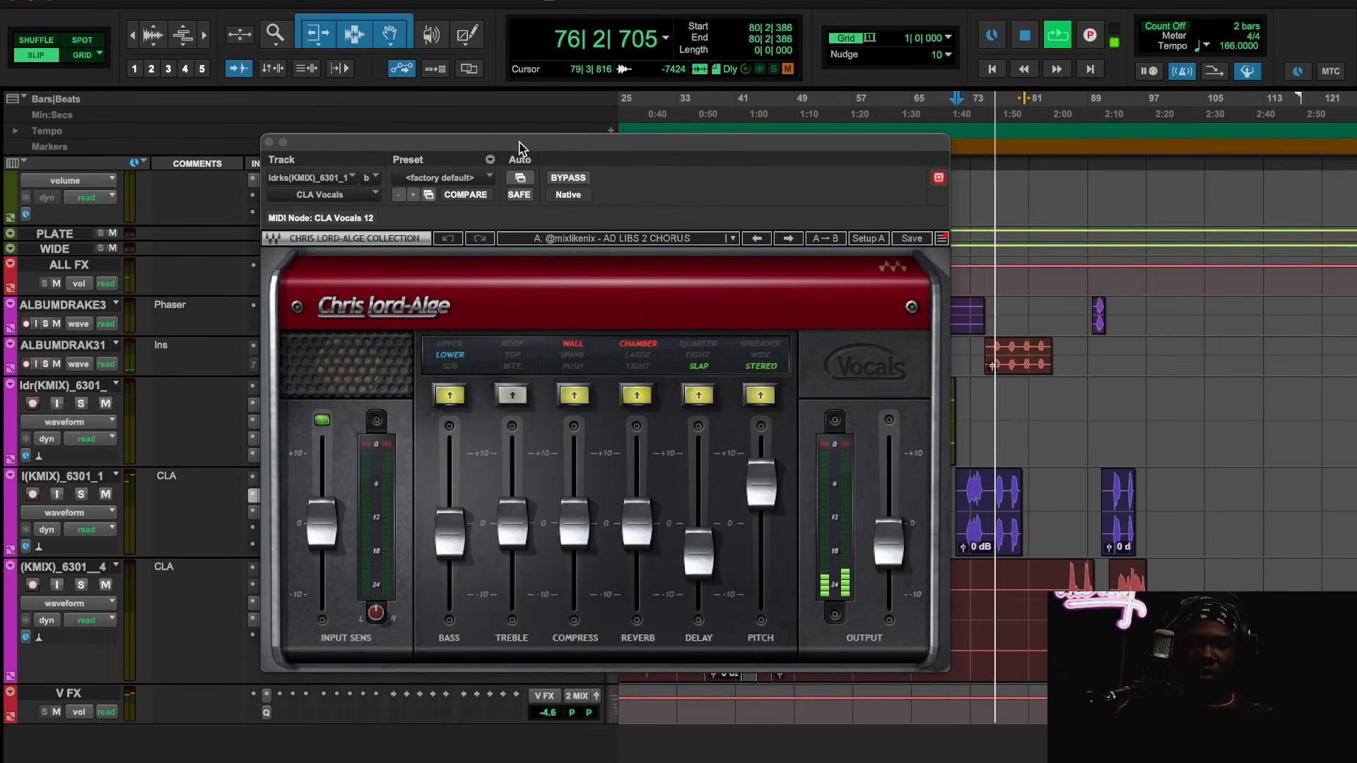
Bypass the AD LIBS 2 CHORUS preset, replay from about bar 71, mute the ALBUMDRAK31 track and stop playback.
left_click(570, 180)
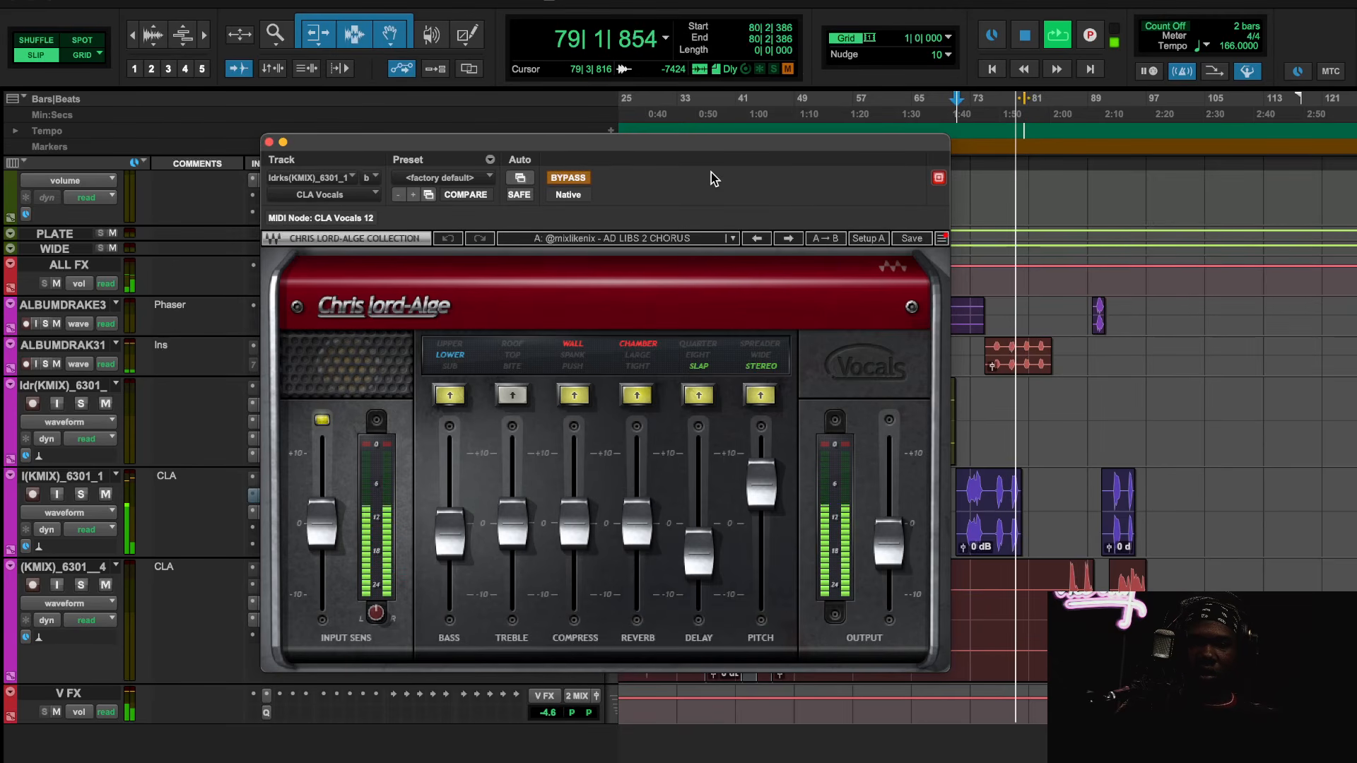
left_click(962, 104)
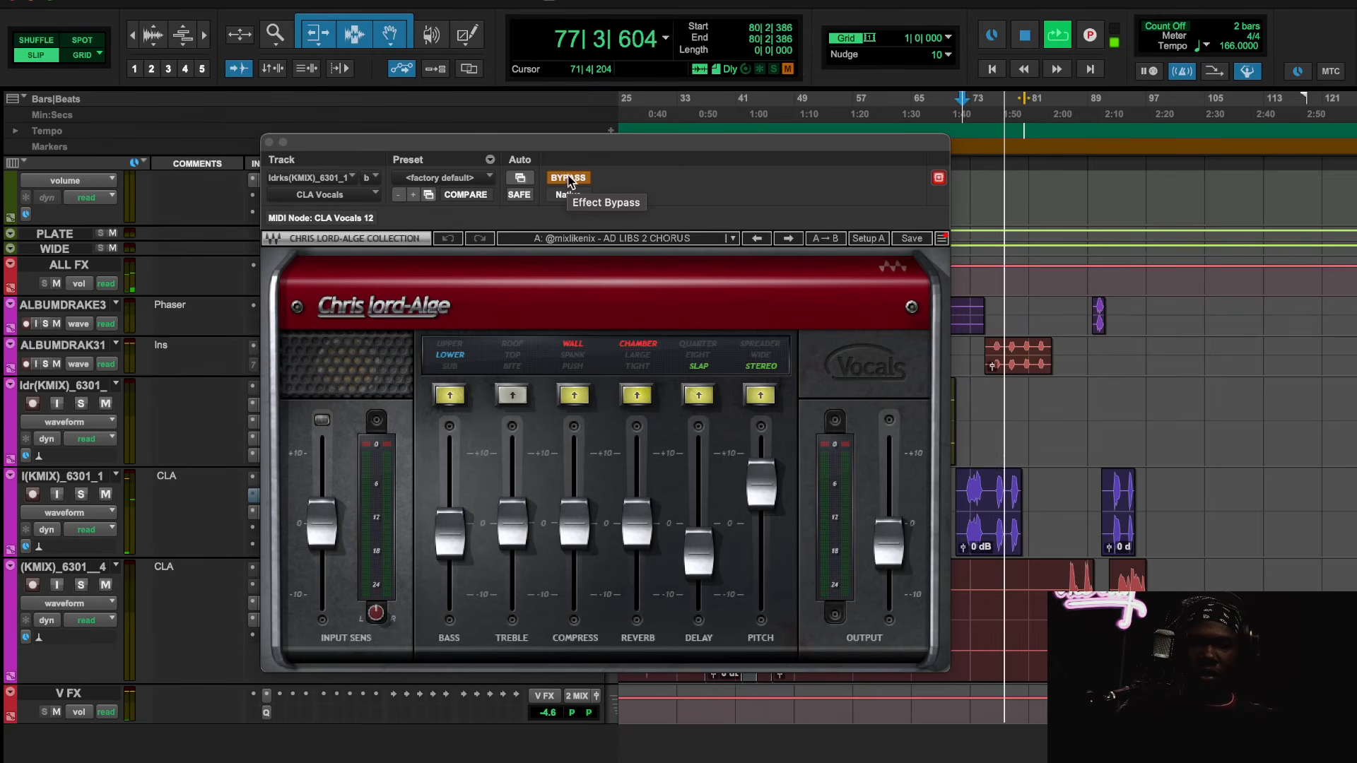
left_click(57, 365)
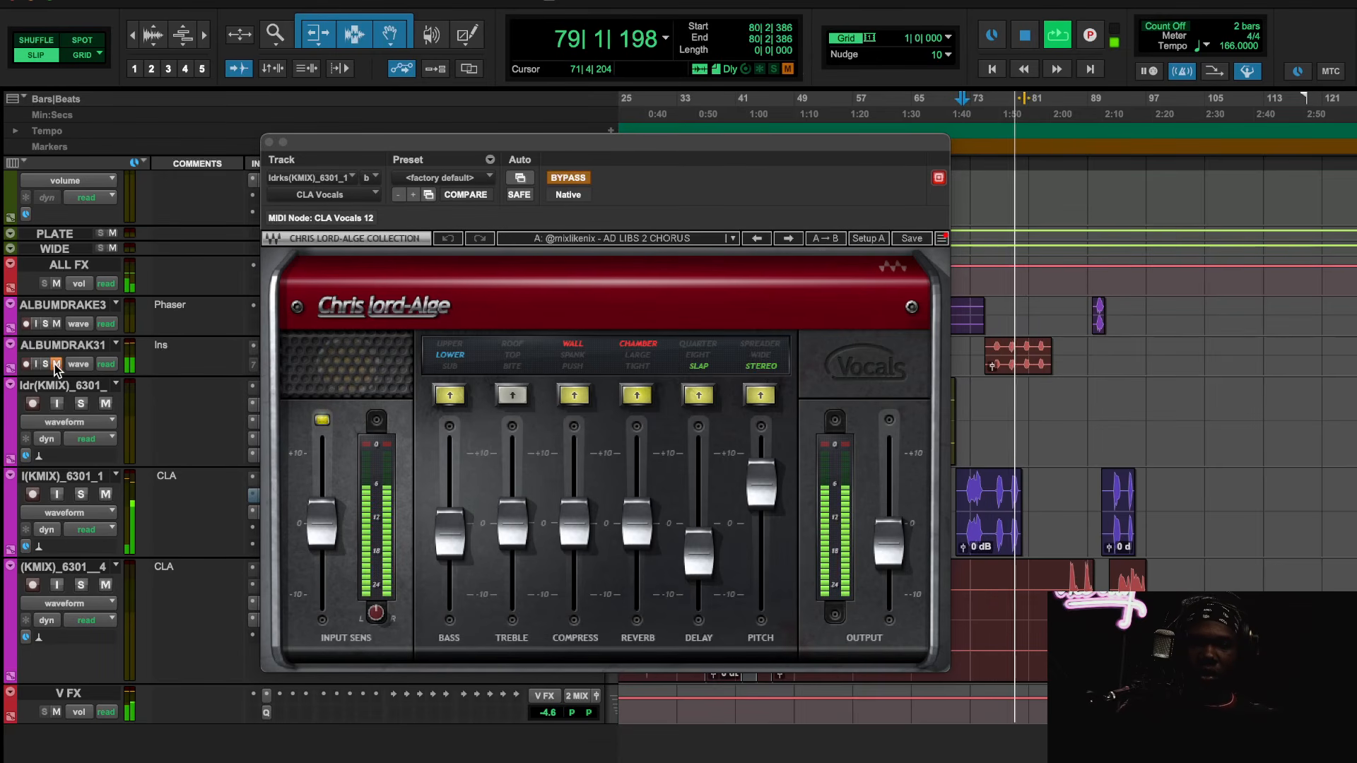
key("space")
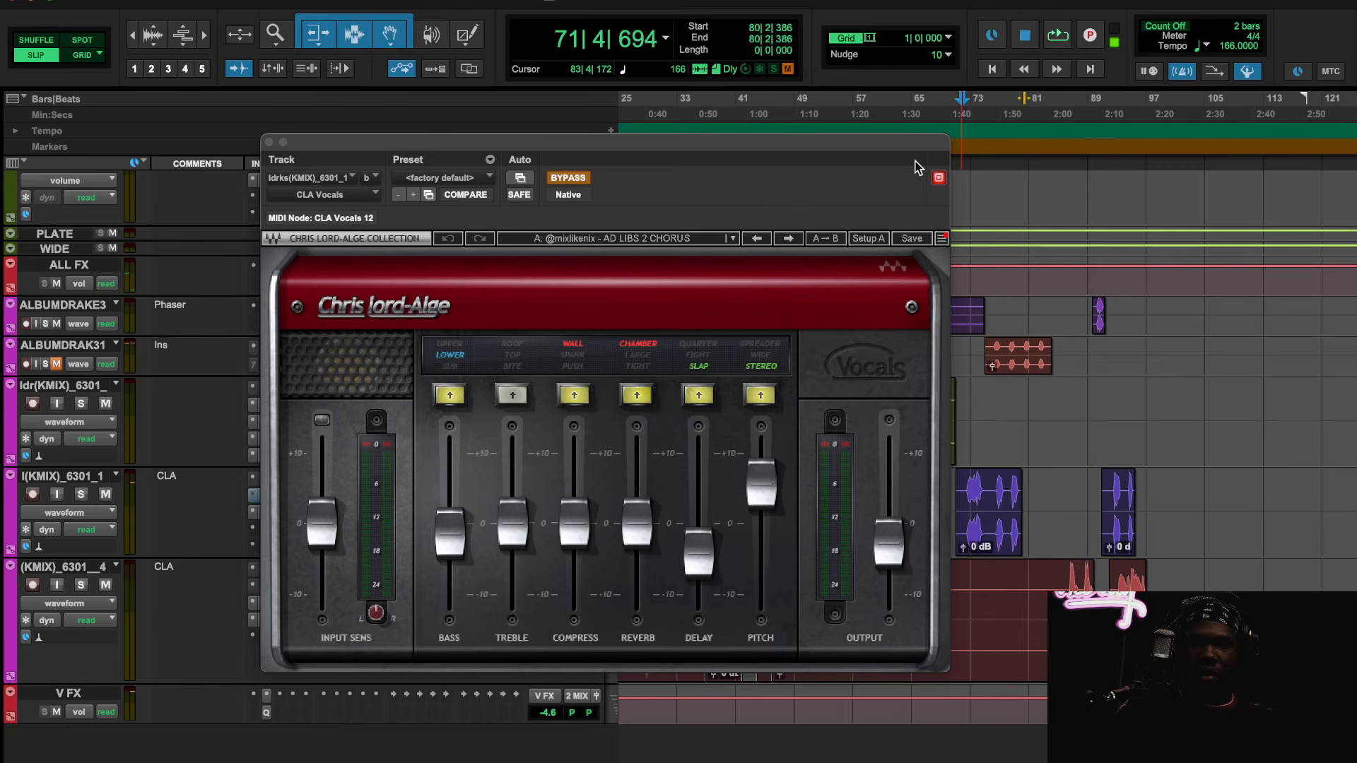
Play the chorus ad-libs from about bar 71 with CLA Vocals bypassed, reactivate the plug-in and stop playback.
key("space")
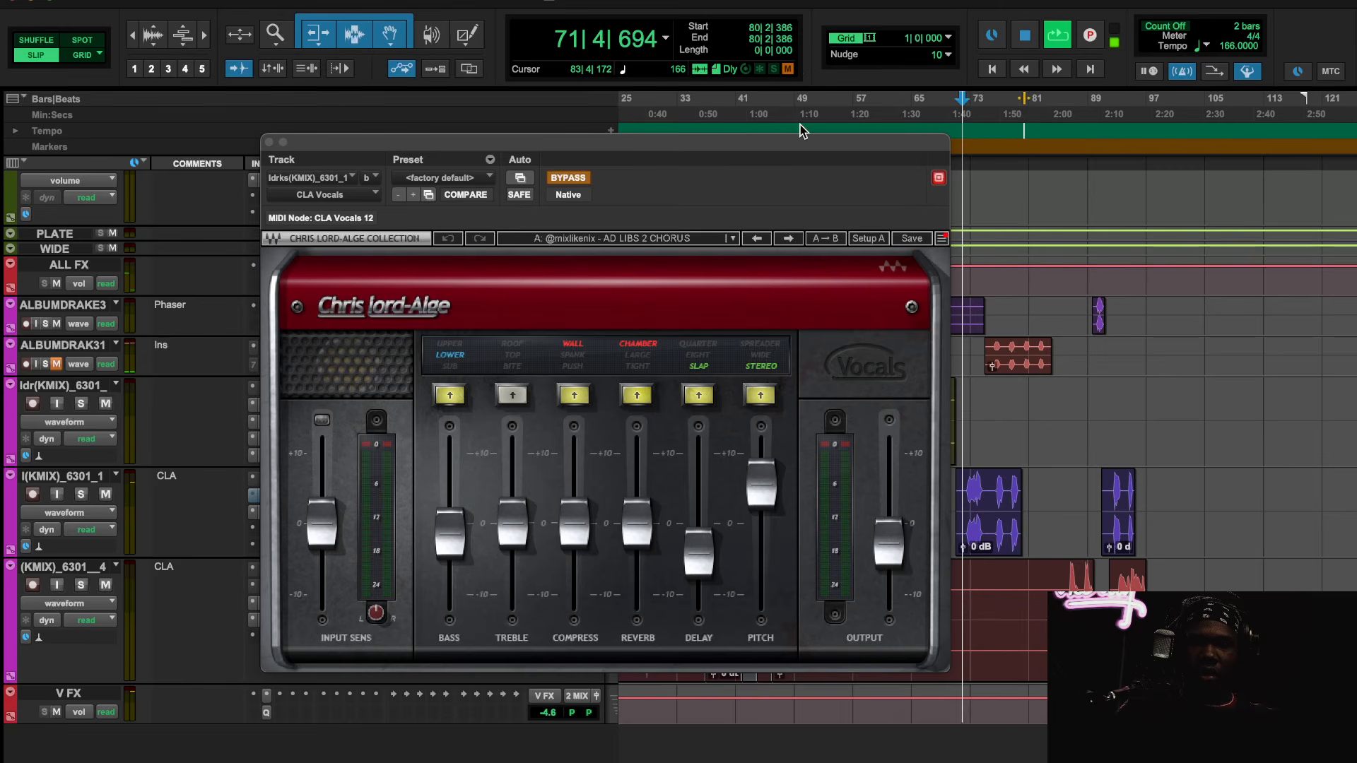
left_click(569, 178)
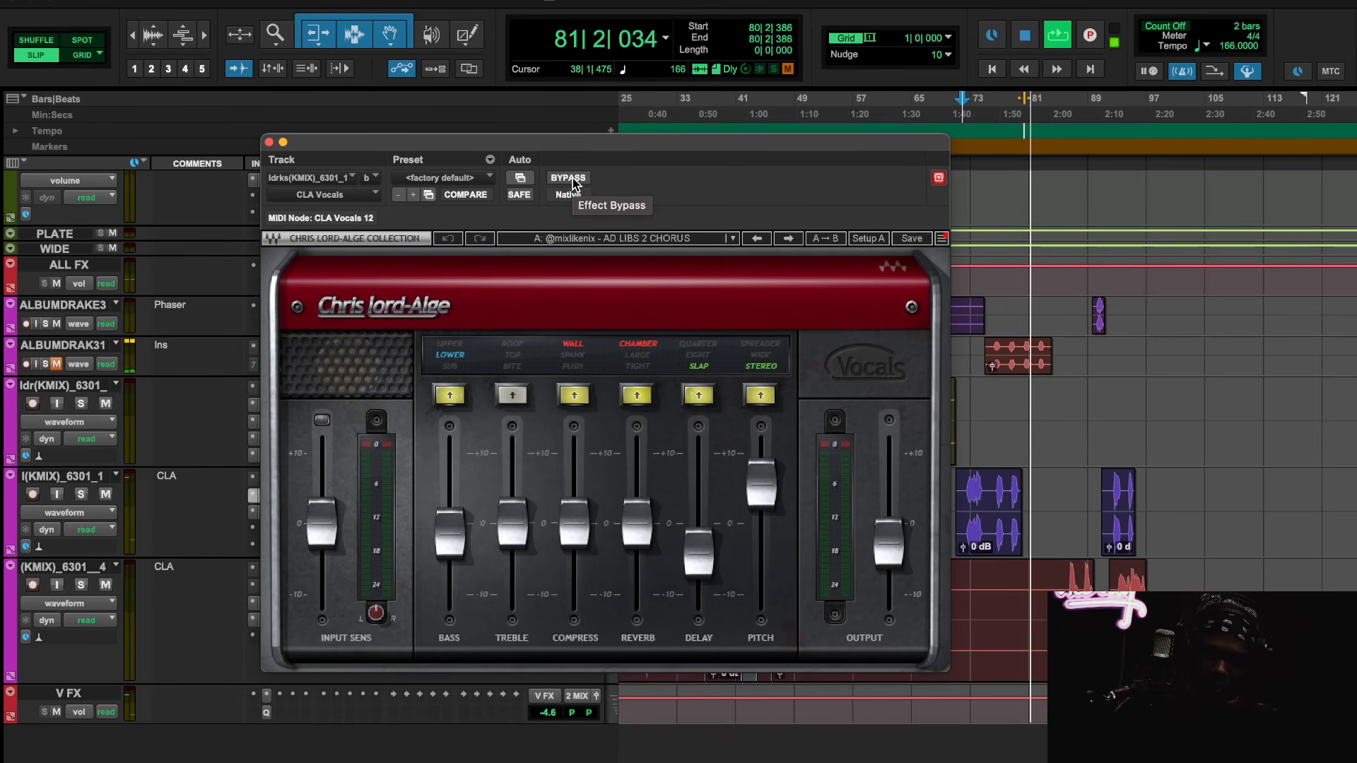
key("space")
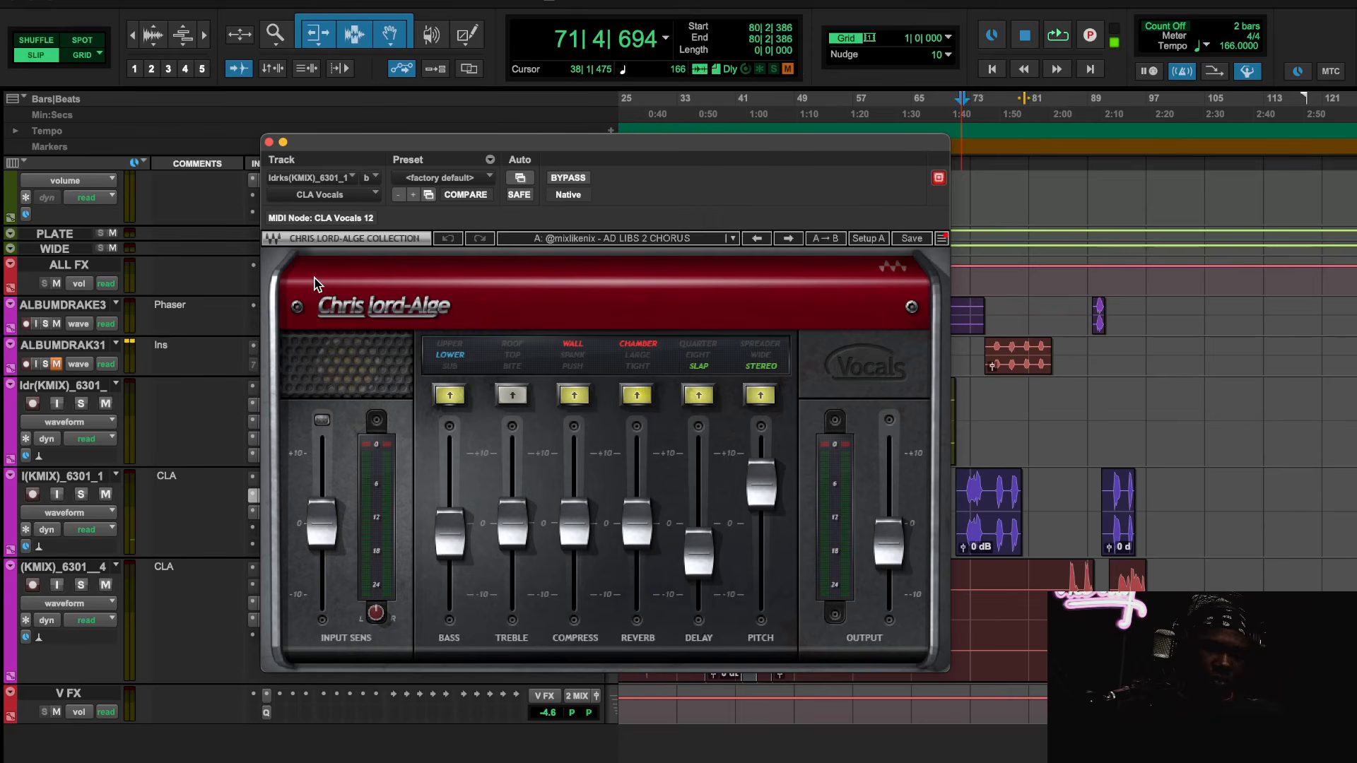